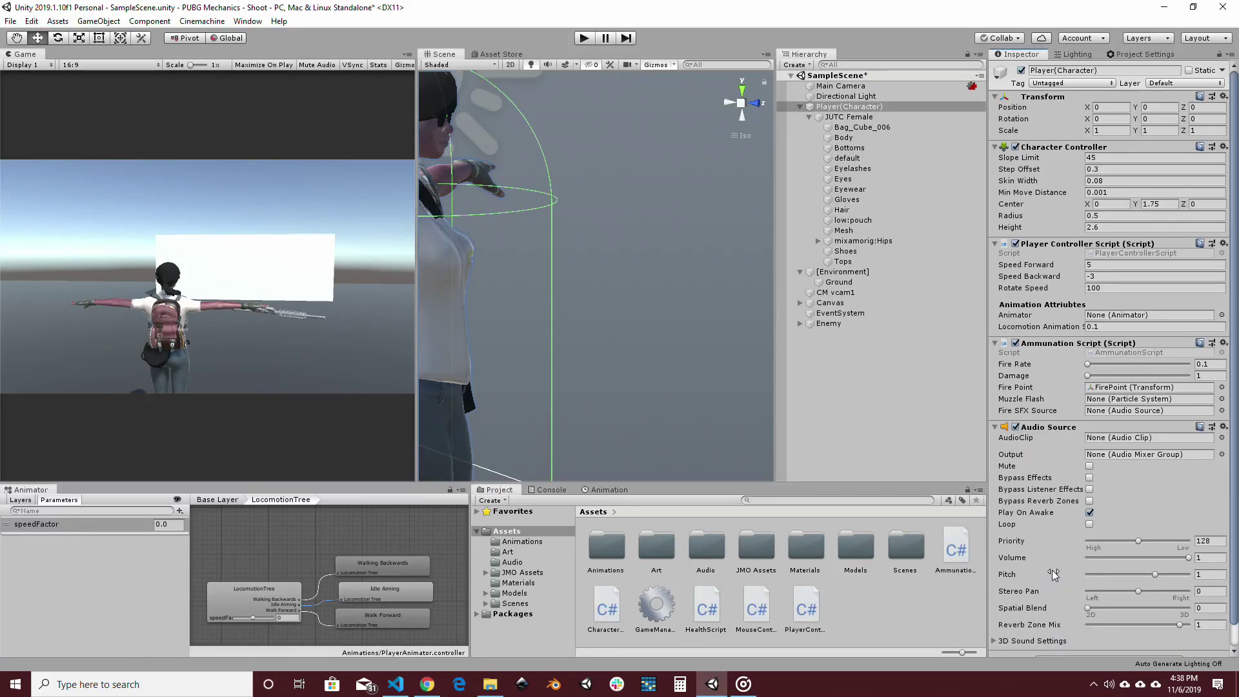
Set up Player(Character)'s Audio Source with the M416 clip and Play On Awake off, and assign it as the Fire SFX Source
{"action": "double_click", "coordinate": [704, 559]}
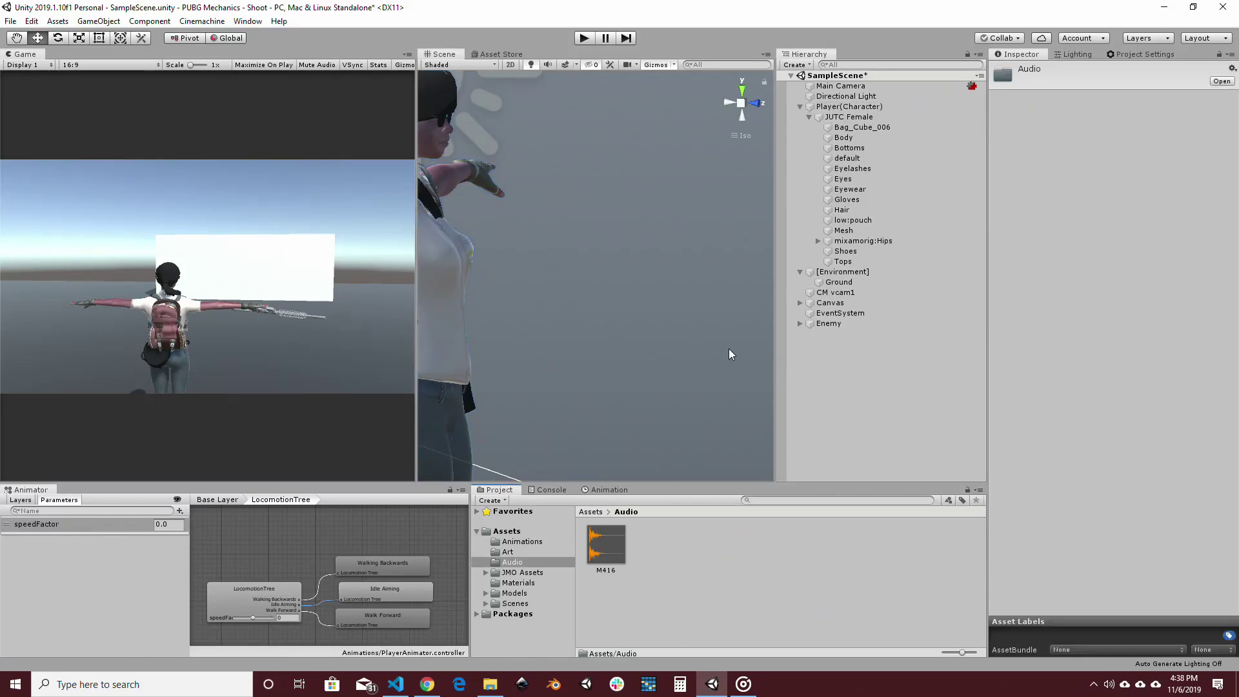
{"action": "left_click", "coordinate": [848, 107]}
{"action": "left_click_drag", "start_coordinate": [597, 547], "coordinate": [1045, 452]}
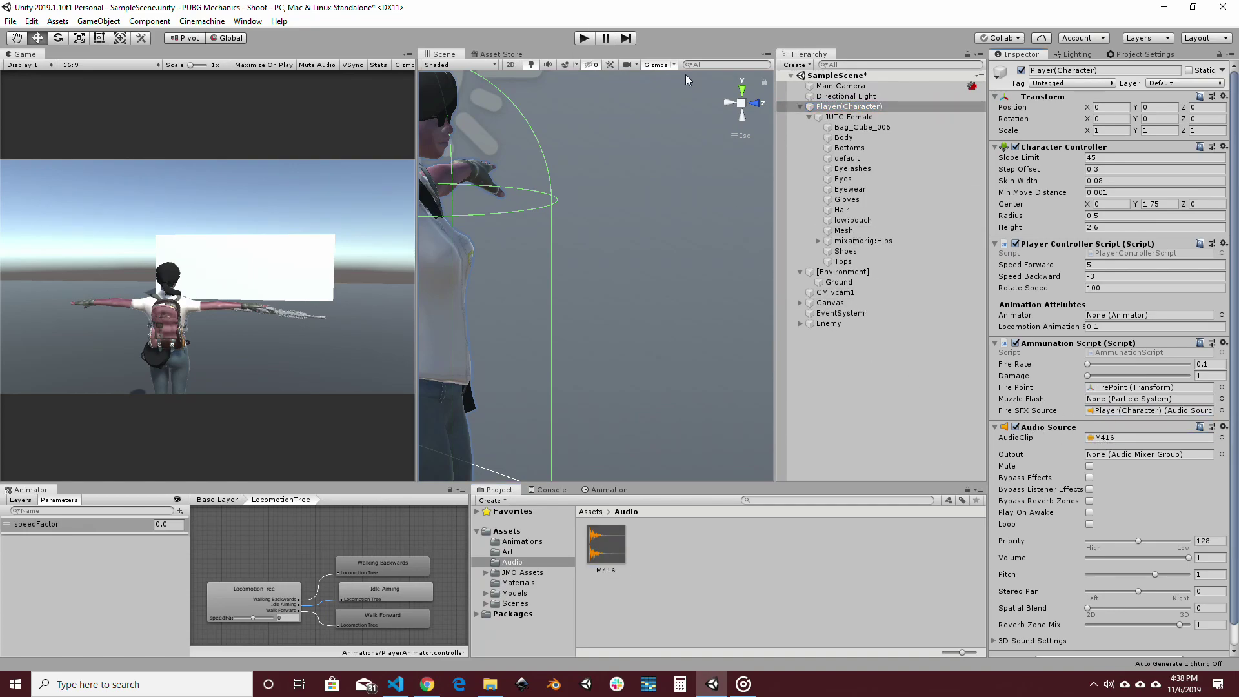
Briefly run the game, then assign the WFX_MF 4P RIFLE3 particle system under FirePoint as the Ammunation Script's Muzzle Flash
{"action": "left_click", "coordinate": [584, 39]}
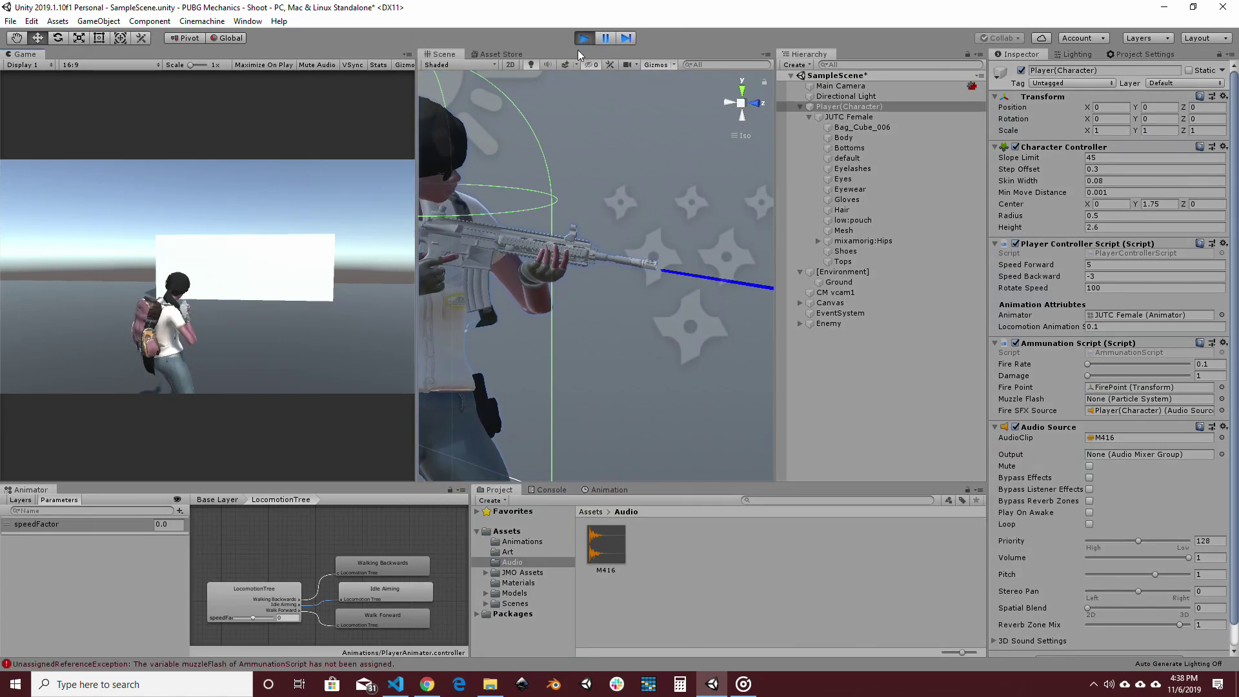
{"action": "left_click", "coordinate": [583, 39]}
{"action": "left_click", "coordinate": [819, 241]}
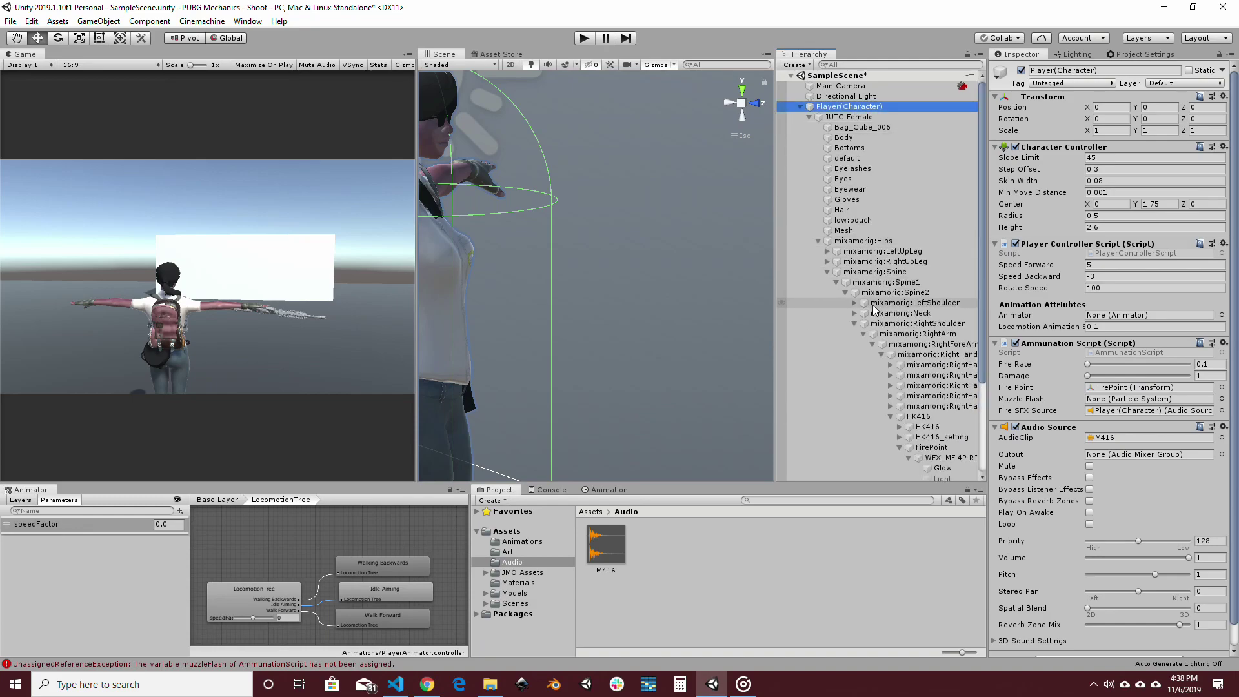
{"action": "scroll", "coordinate": [859, 291], "scroll_direction": "down", "scroll_amount": 2}
{"action": "left_click_drag", "start_coordinate": [930, 380], "coordinate": [1101, 405]}
Run the game and test the character's movement and firing with the muzzle flash and M416 sound
{"action": "left_click", "coordinate": [589, 41]}
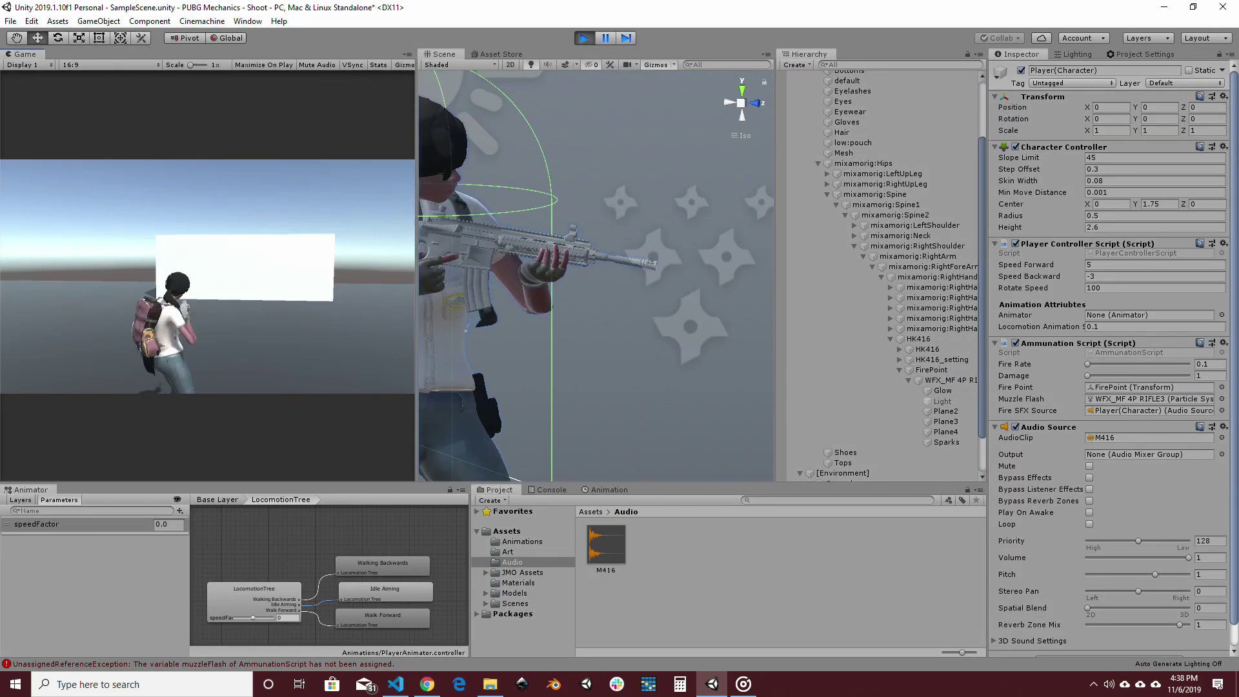
{"action": "key", "text": "w"}
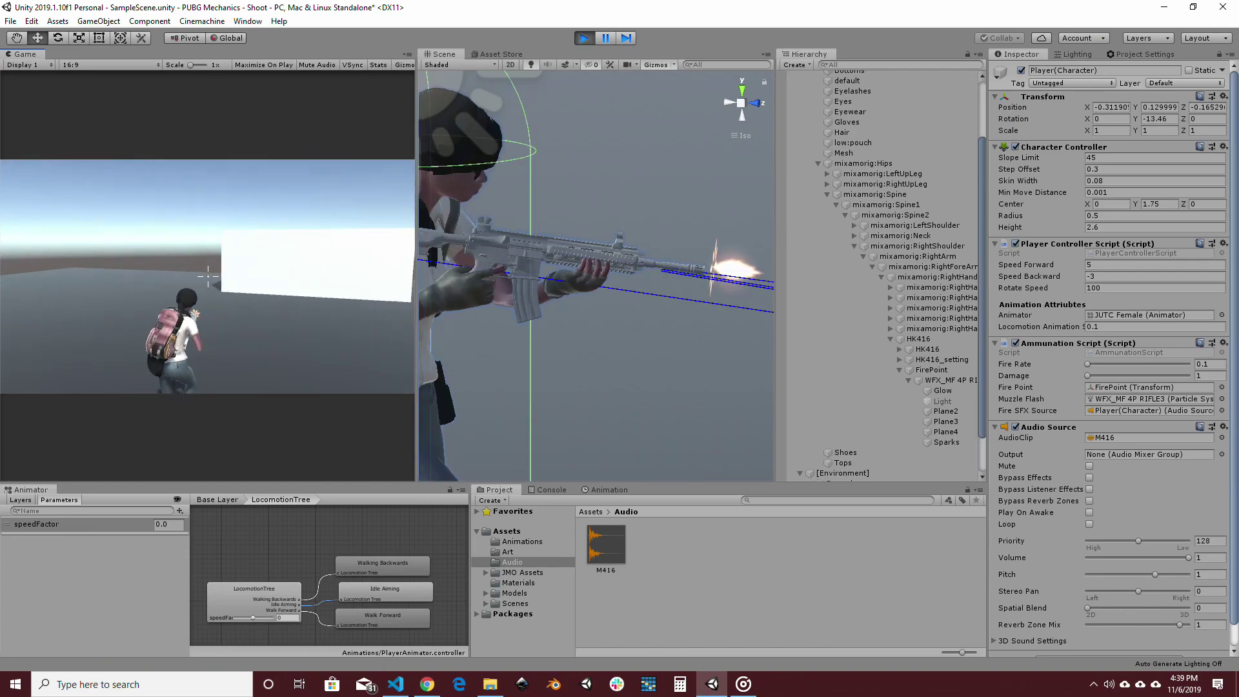
{"action": "key", "text": "s"}
{"action": "key", "text": "s"}
{"action": "left_click", "coordinate": [208, 277]}
{"action": "key", "text": "w"}
{"action": "key", "text": "Escape"}
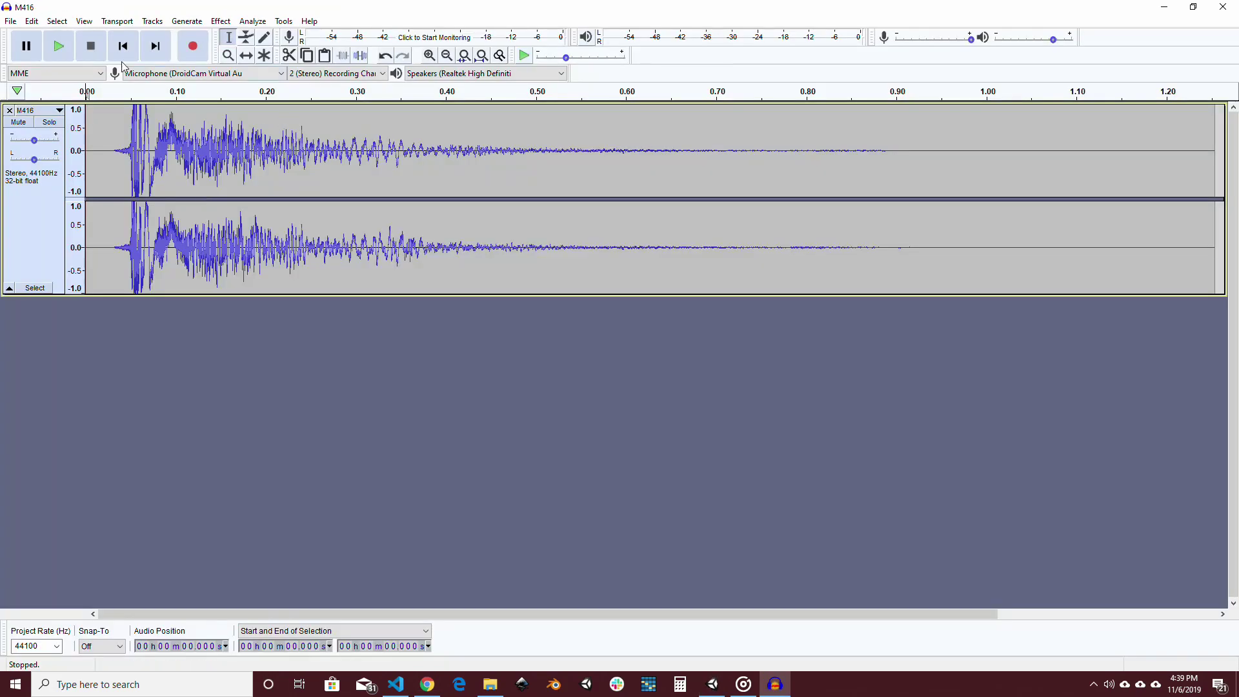
Play back the M416 gunshot clip and audition it from about the 0.42 s mark
{"action": "left_click", "coordinate": [57, 56]}
{"action": "left_click", "coordinate": [462, 91]}
{"action": "left_click", "coordinate": [468, 90]}
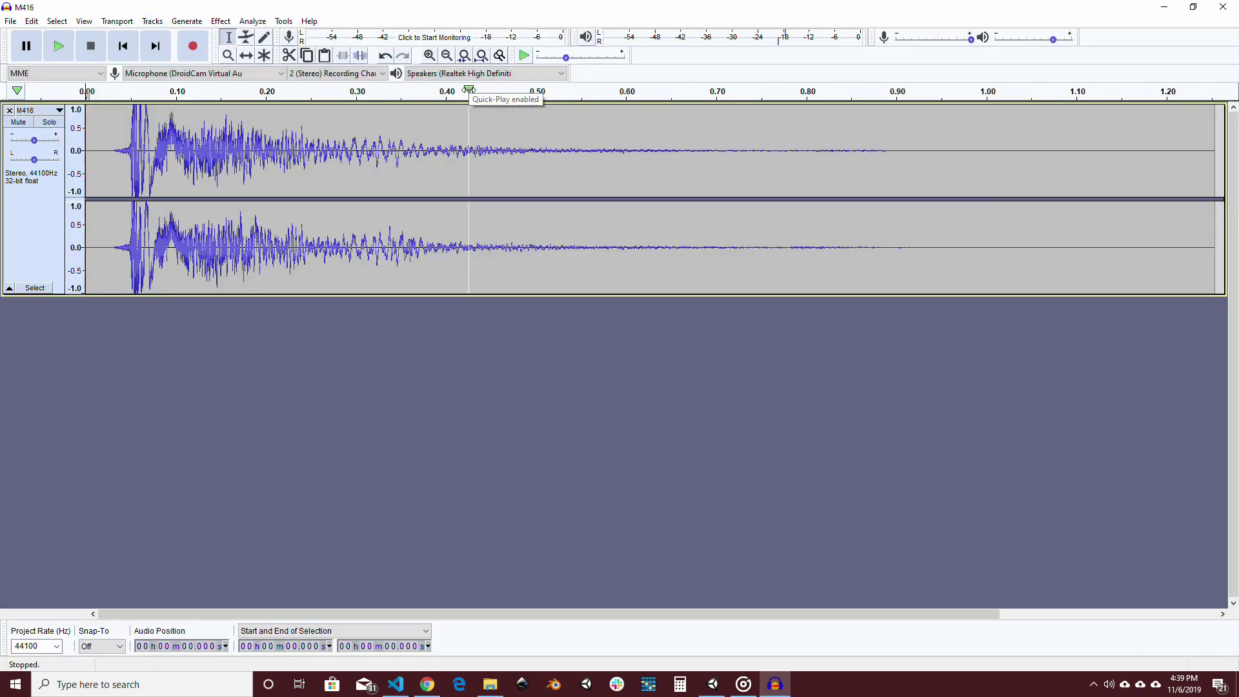
Trim the silent start and the quiet tail of the M416 clip so that it ends at about 0.857 s
{"action": "left_click_drag", "start_coordinate": [463, 162], "coordinate": [706, 160]}
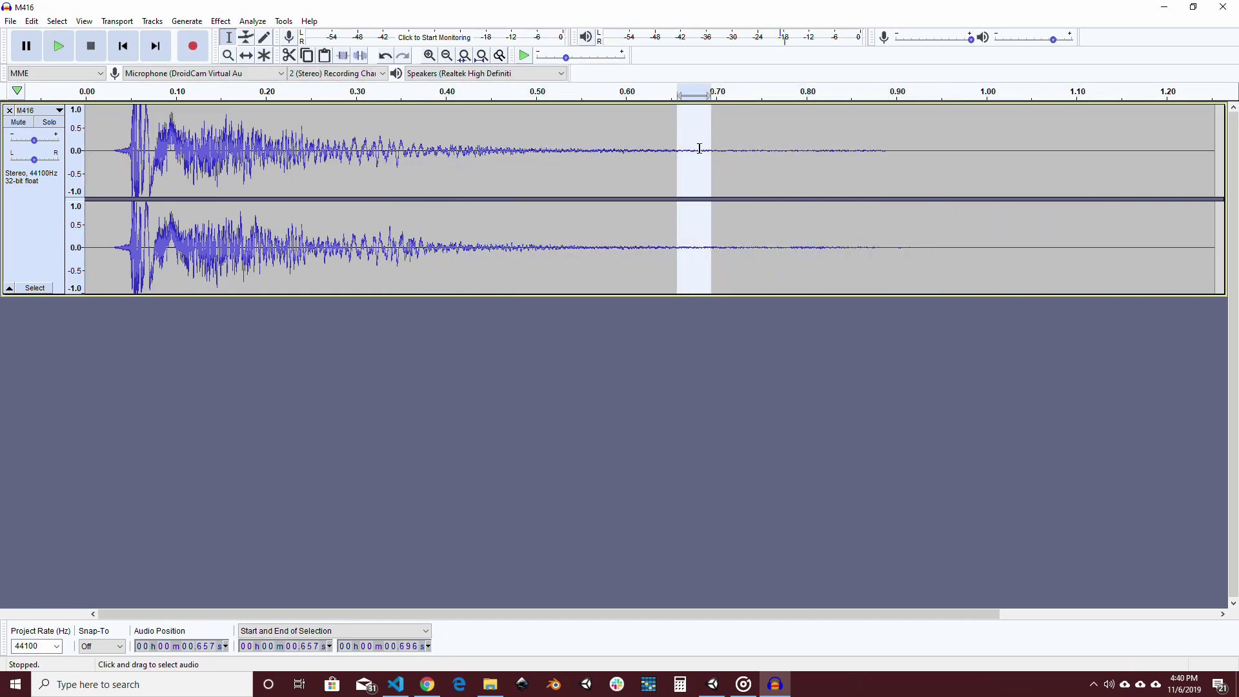
{"action": "left_click", "coordinate": [694, 142]}
{"action": "left_click_drag", "start_coordinate": [691, 142], "coordinate": [1215, 149]}
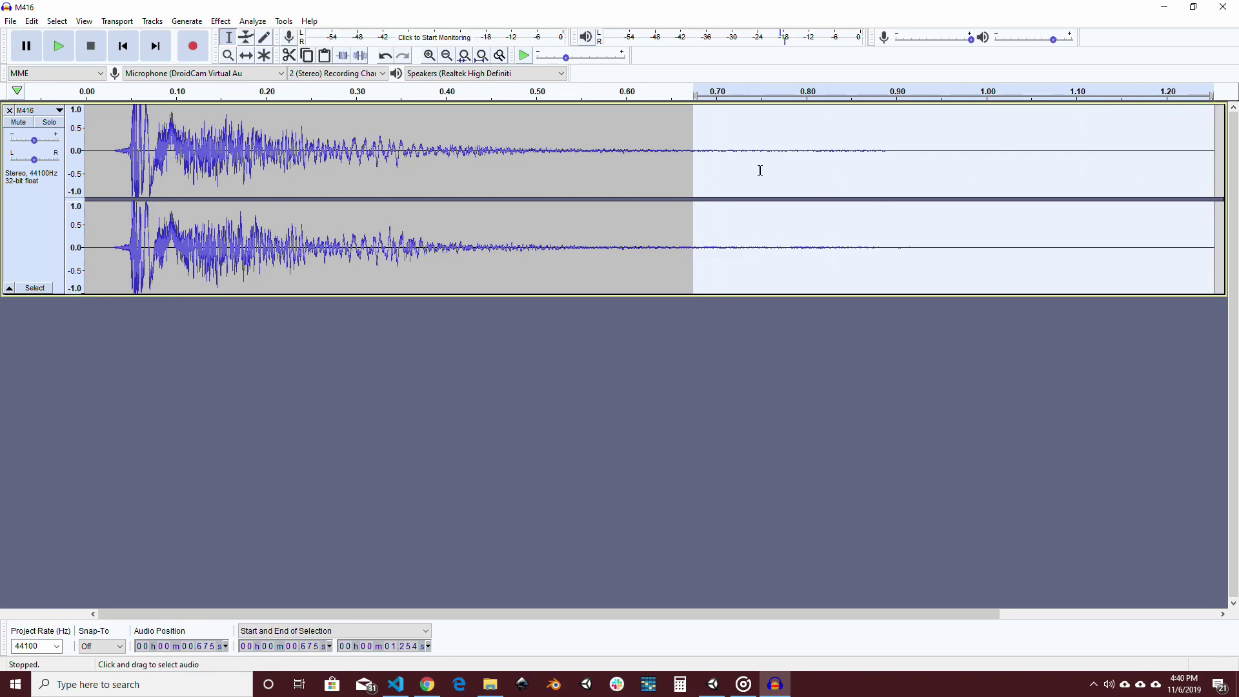
{"action": "key", "text": "Delete"}
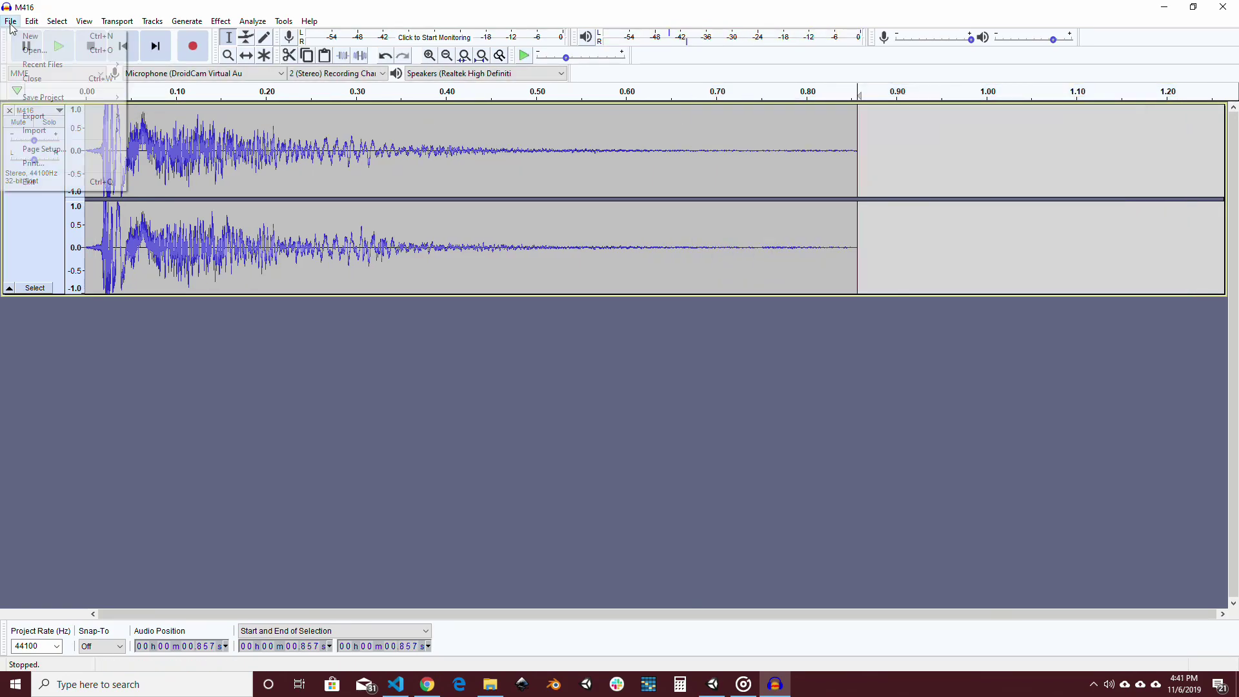
Export the trimmed clip as a WAV file named M416SFX, accepting the remaining export options
{"action": "key", "text": "alt+f"}
{"action": "key", "text": "i"}
{"action": "mouse_move", "coordinate": [62, 115]}
{"action": "left_click", "coordinate": [169, 130]}
{"action": "left_click", "coordinate": [204, 266]}
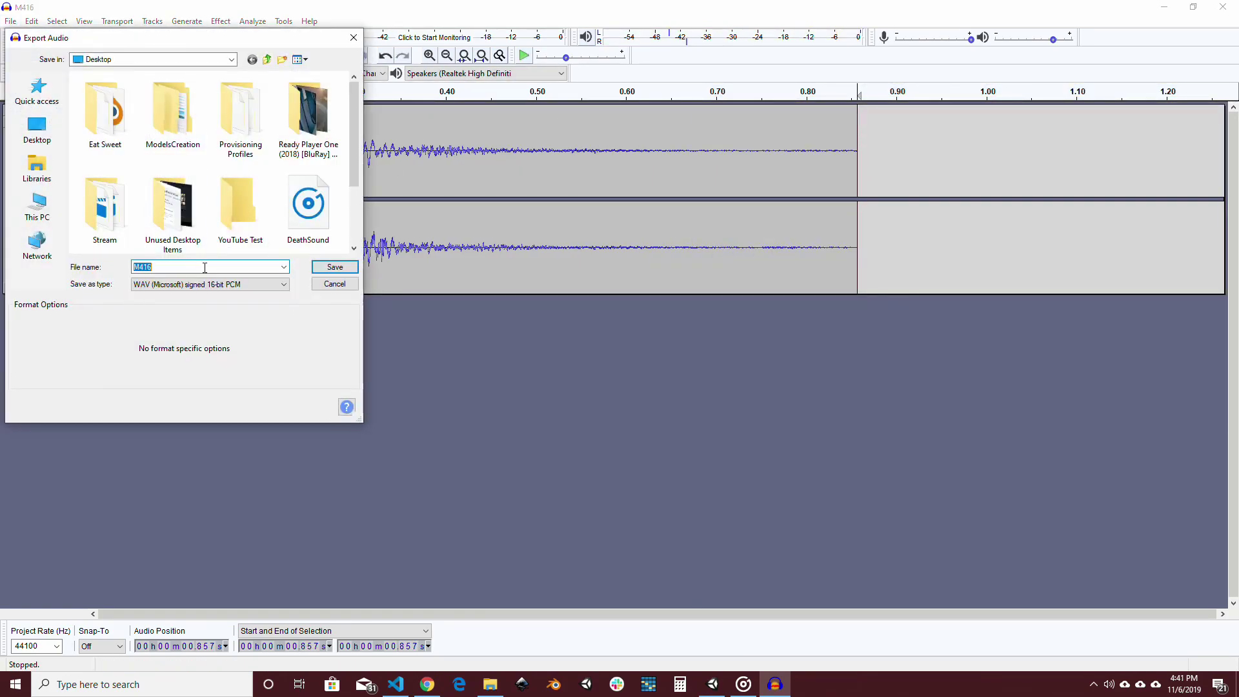
{"action": "type", "text": "SFX"}
{"action": "key", "text": "Return"}
{"action": "key", "text": "Return"}
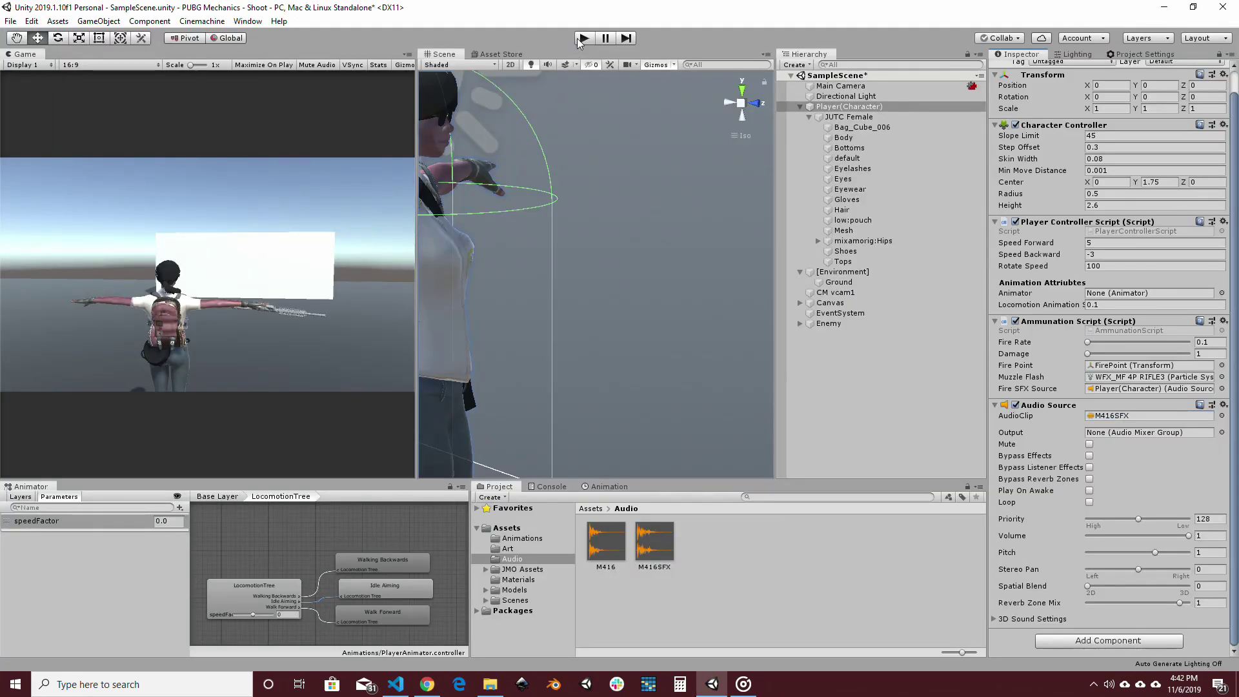
Run the game and test walking, turning and shooting at the enemy with the M416SFX sound
{"action": "left_click", "coordinate": [581, 39]}
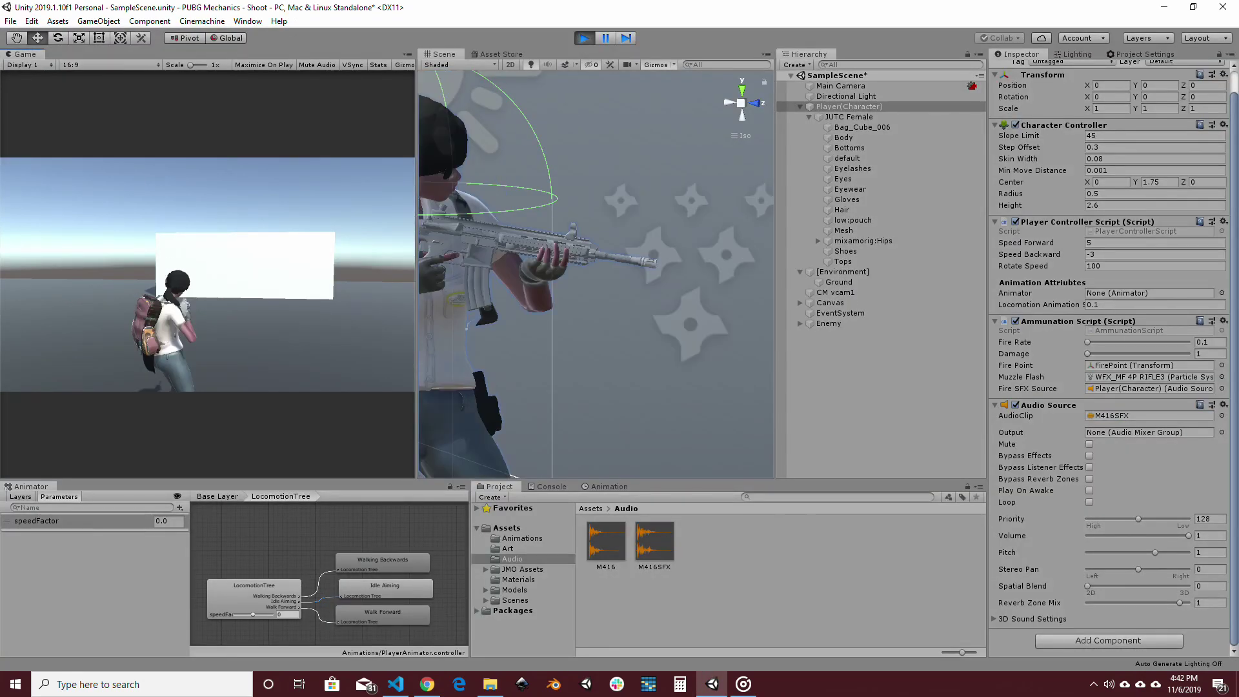
{"action": "left_click", "coordinate": [257, 266]}
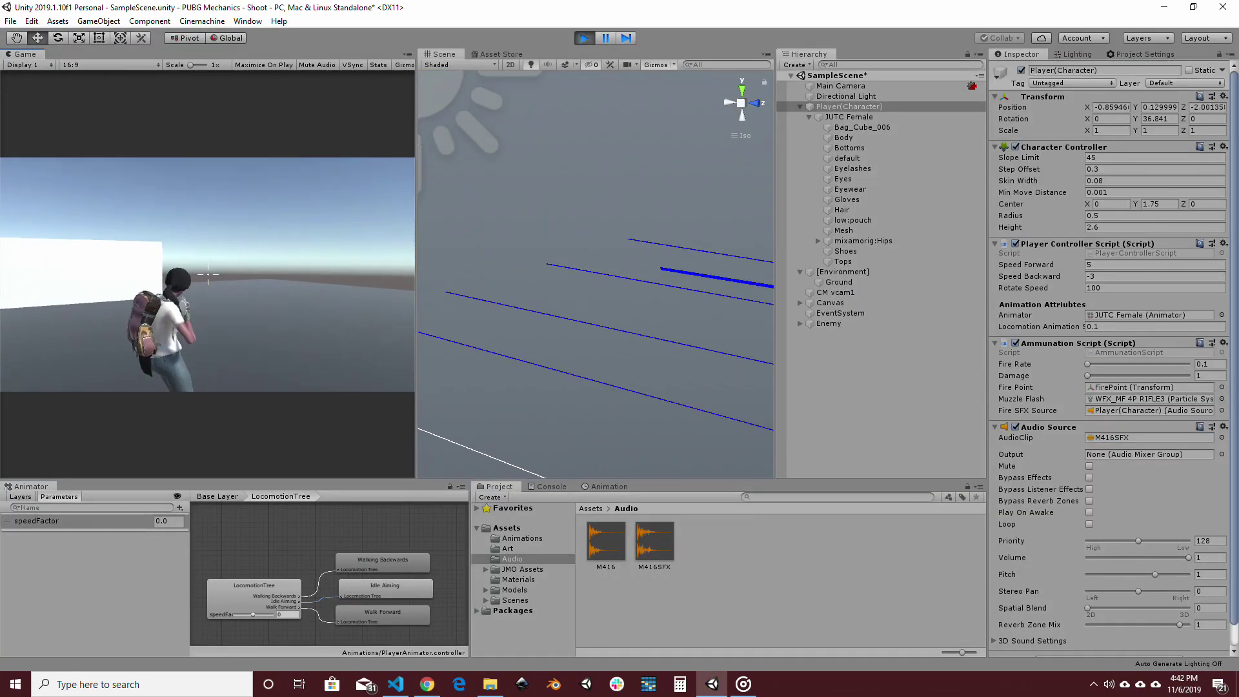
{"action": "key", "text": "w"}
{"action": "key", "text": "a"}
{"action": "key", "text": "s"}
{"action": "key", "text": "w"}
{"action": "key", "text": "w"}
{"action": "key", "text": "d"}
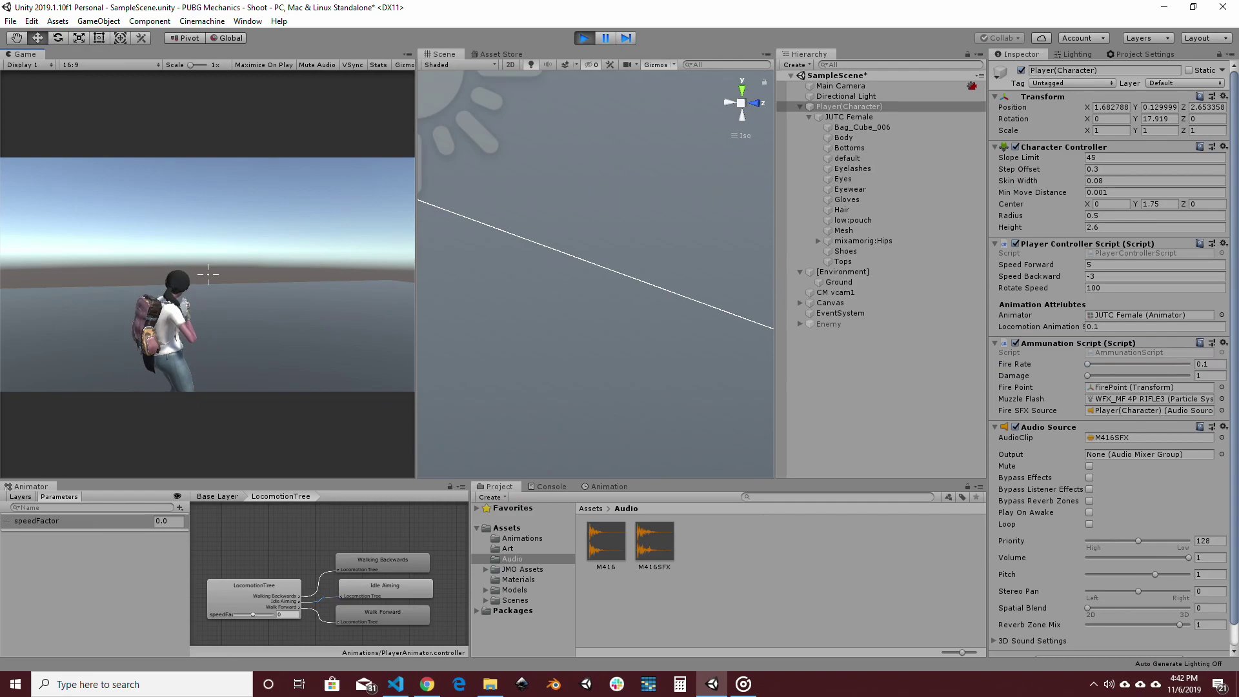
{"action": "key", "text": "s"}
{"action": "key", "text": "d"}
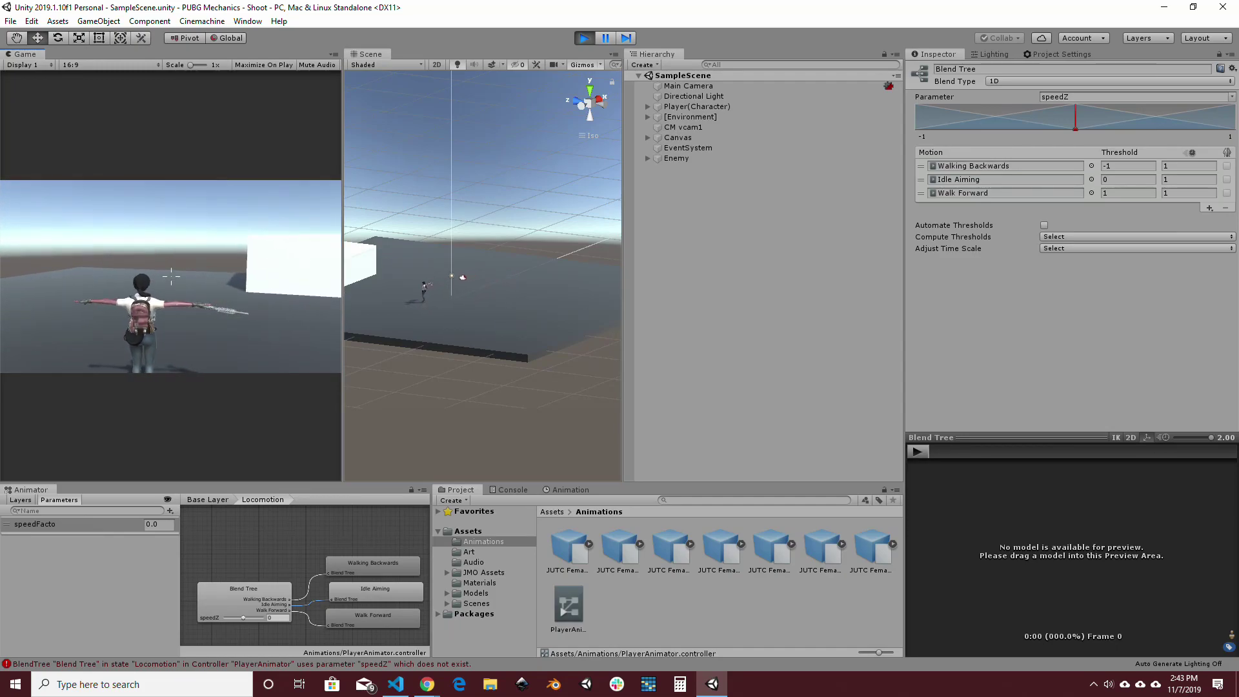
Move the character sideways, backward and forward in the running game to check its directional movement
{"action": "key", "text": "d"}
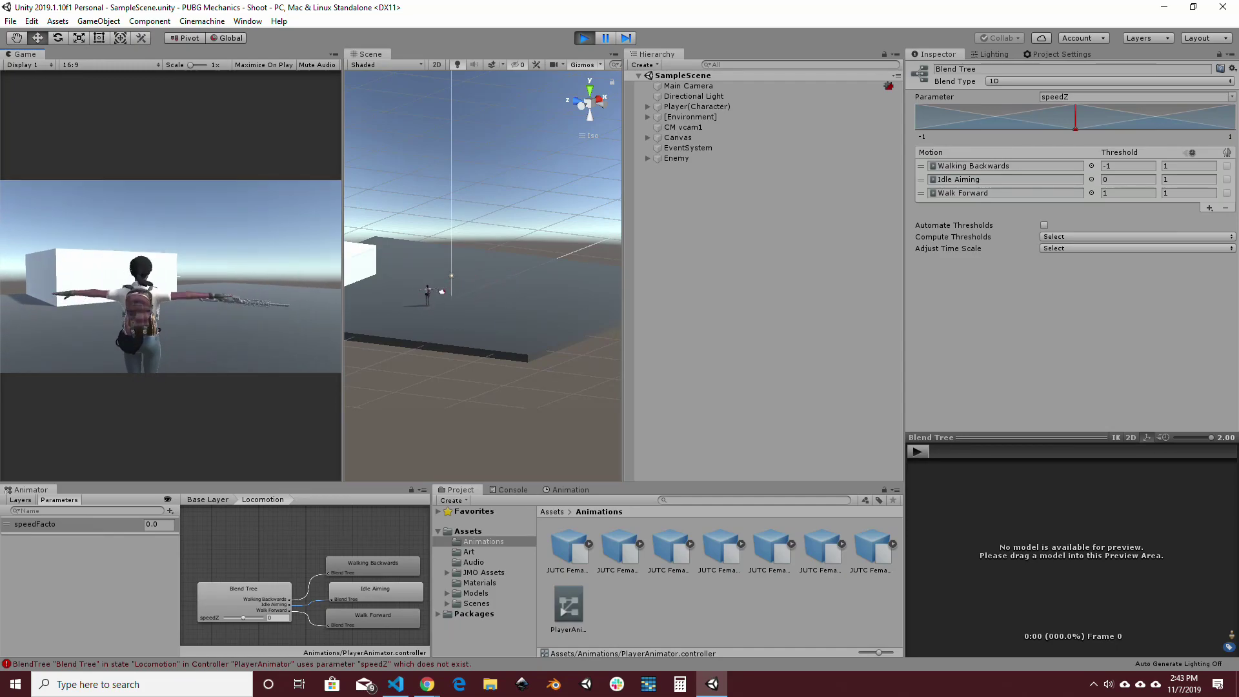
{"action": "key", "text": "d"}
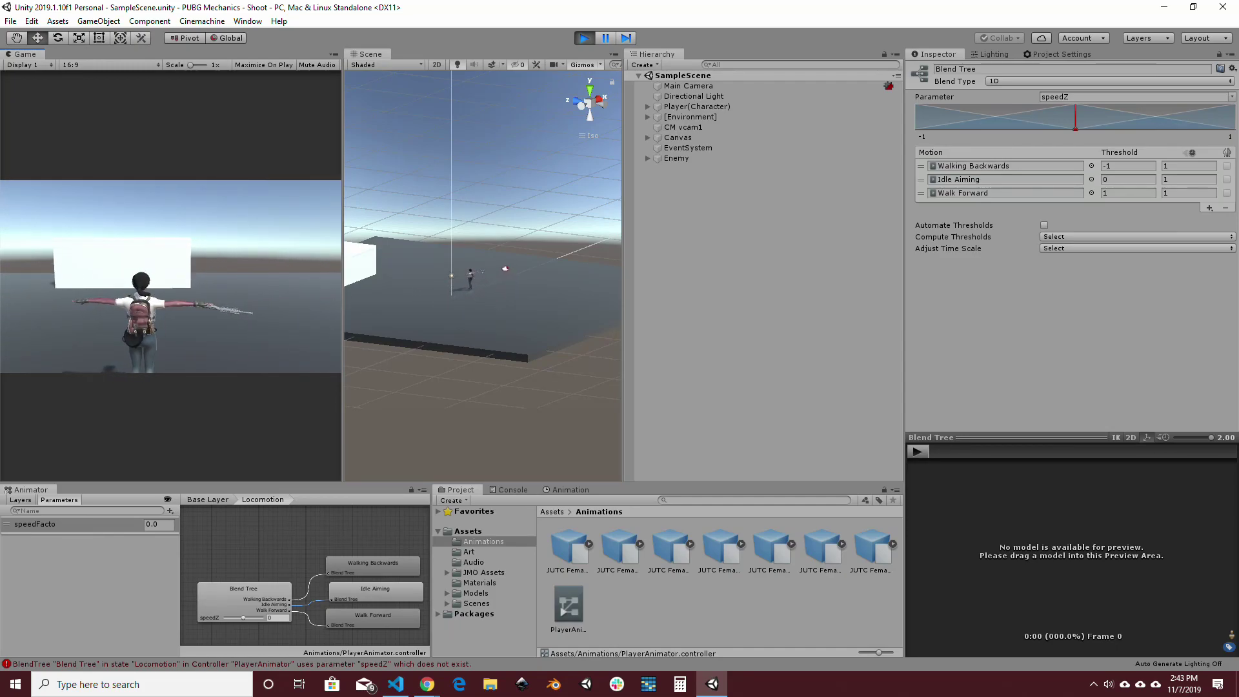
{"action": "key", "text": "s"}
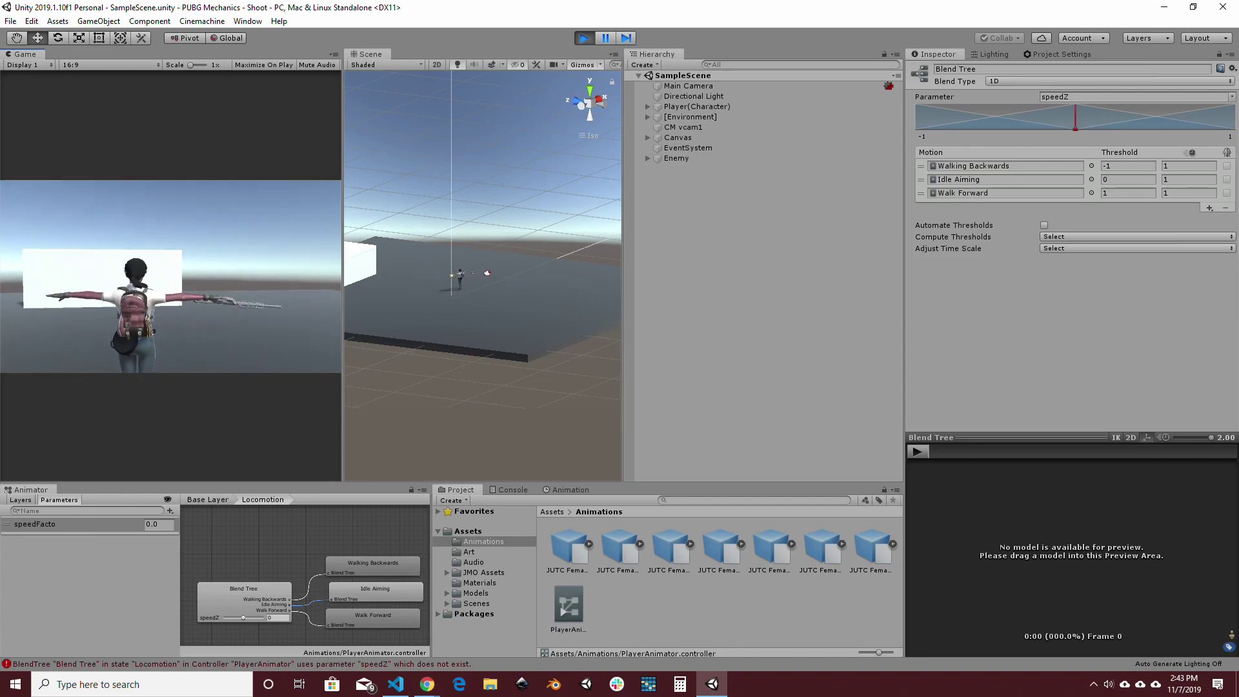
{"action": "key", "text": "d"}
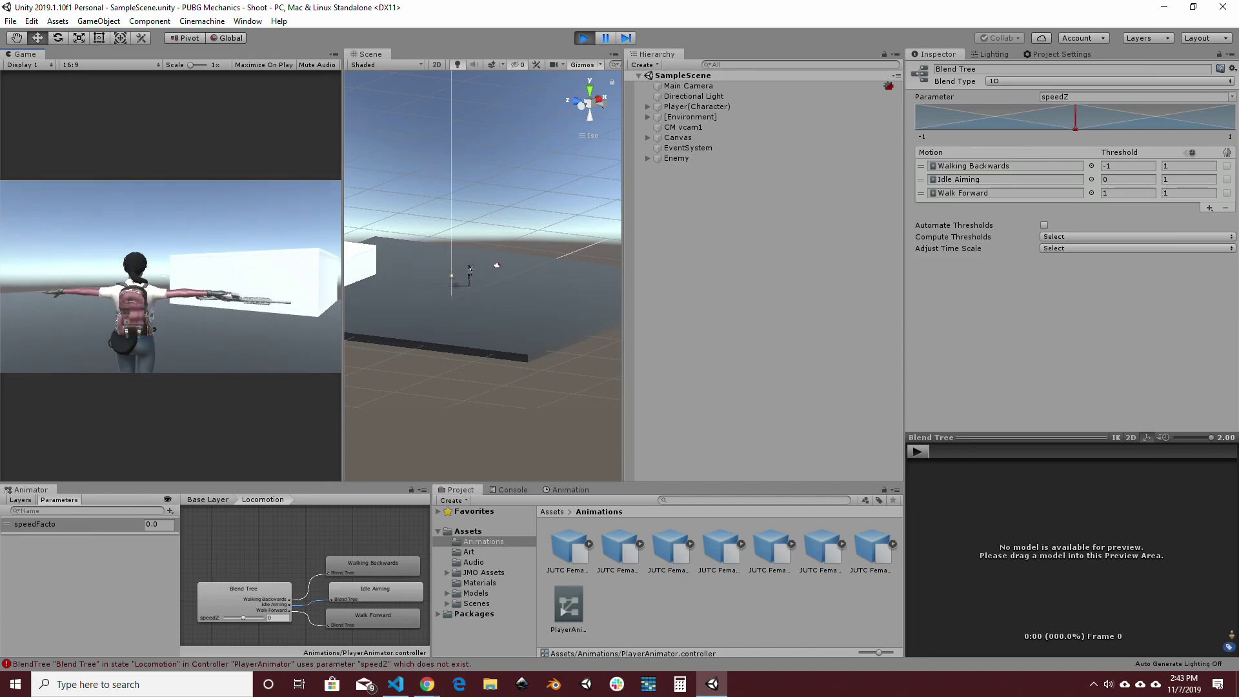
{"action": "key", "text": "d"}
{"action": "key", "text": "w"}
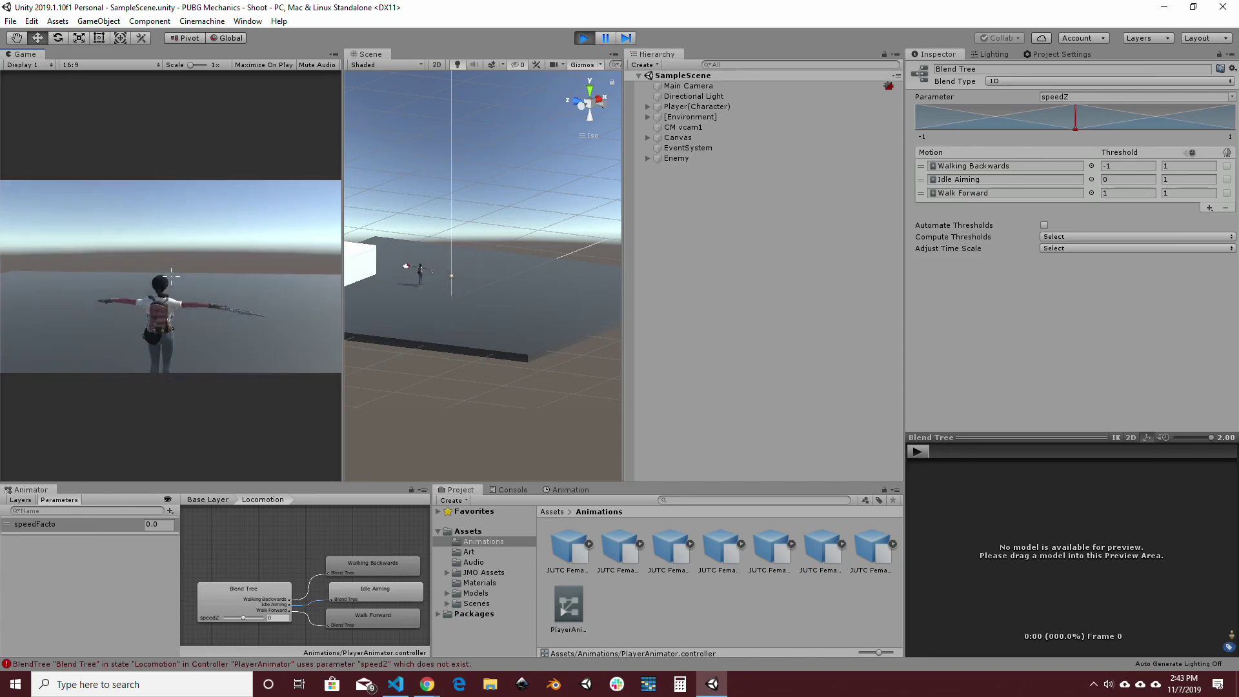
{"action": "key", "text": "d"}
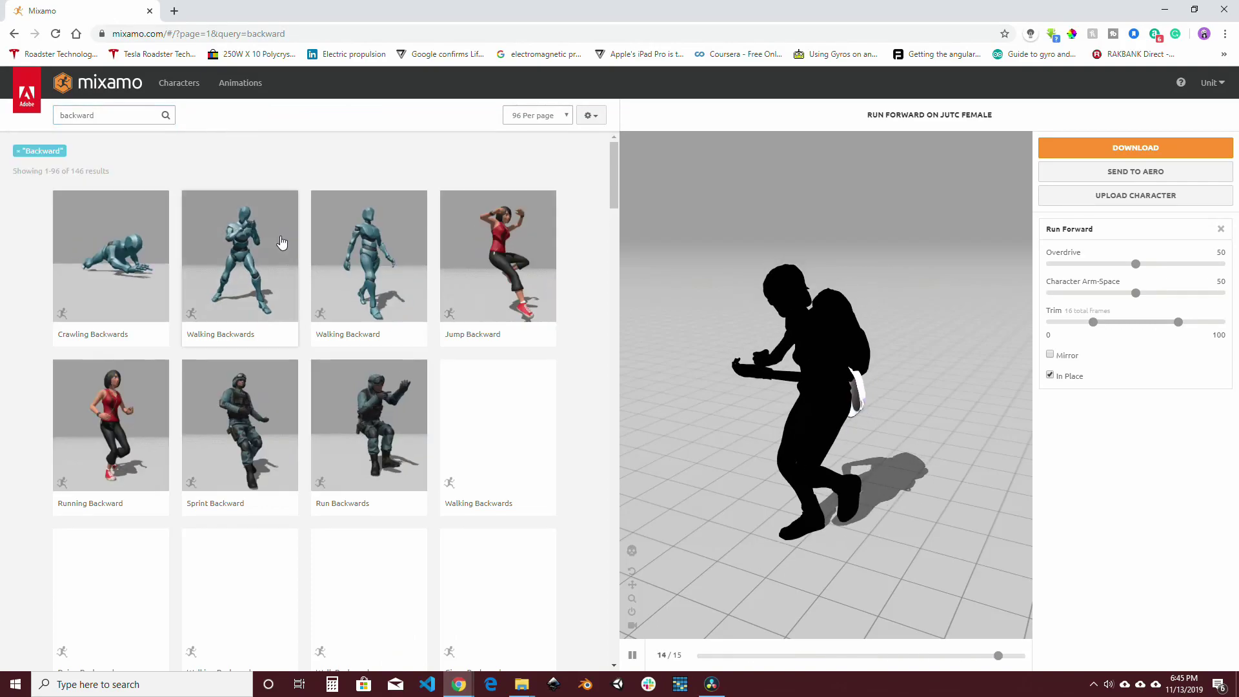
Apply the Walking Backwards animation to the JUTC Female character
{"action": "left_click", "coordinate": [280, 241]}
{"action": "left_click", "coordinate": [498, 426]}
Search the animations for "right" and apply Walk Right to the JUTC Female character with In Place enabled
{"action": "type", "text": "right"}
{"action": "key", "text": "Return"}
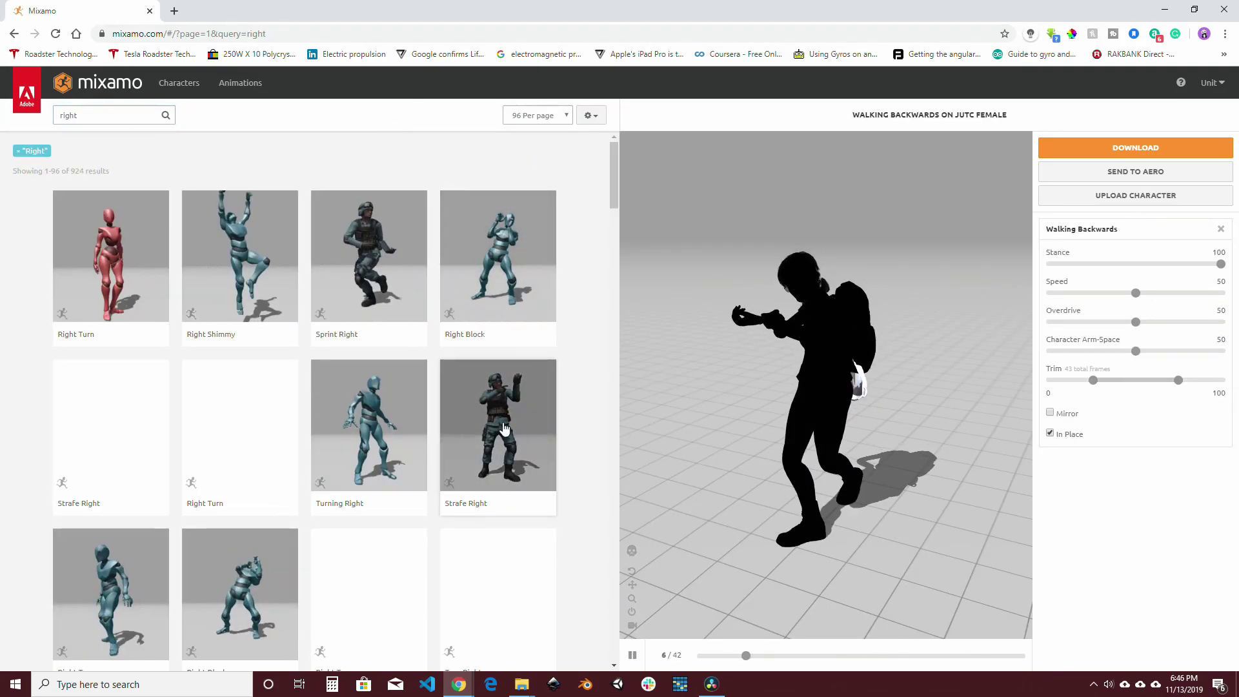
{"action": "scroll", "coordinate": [490, 336], "scroll_direction": "down", "scroll_amount": 7}
{"action": "left_click", "coordinate": [113, 485]}
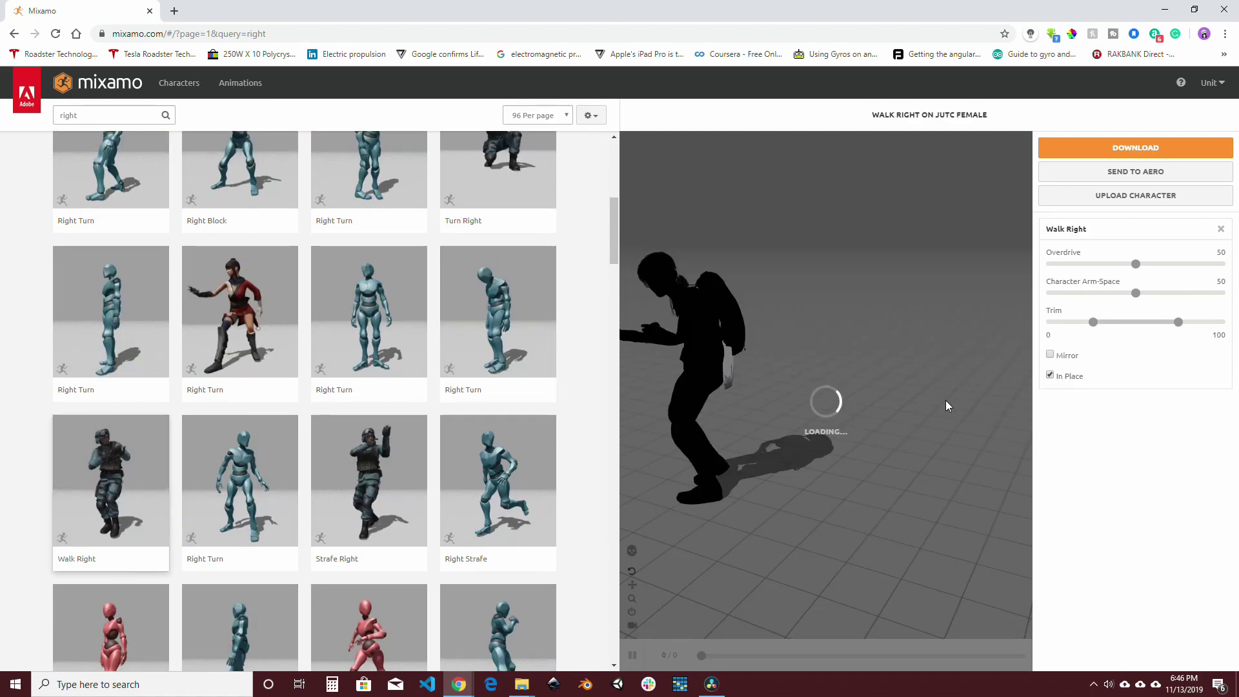
{"action": "scroll", "coordinate": [330, 374], "scroll_direction": "up", "scroll_amount": 6}
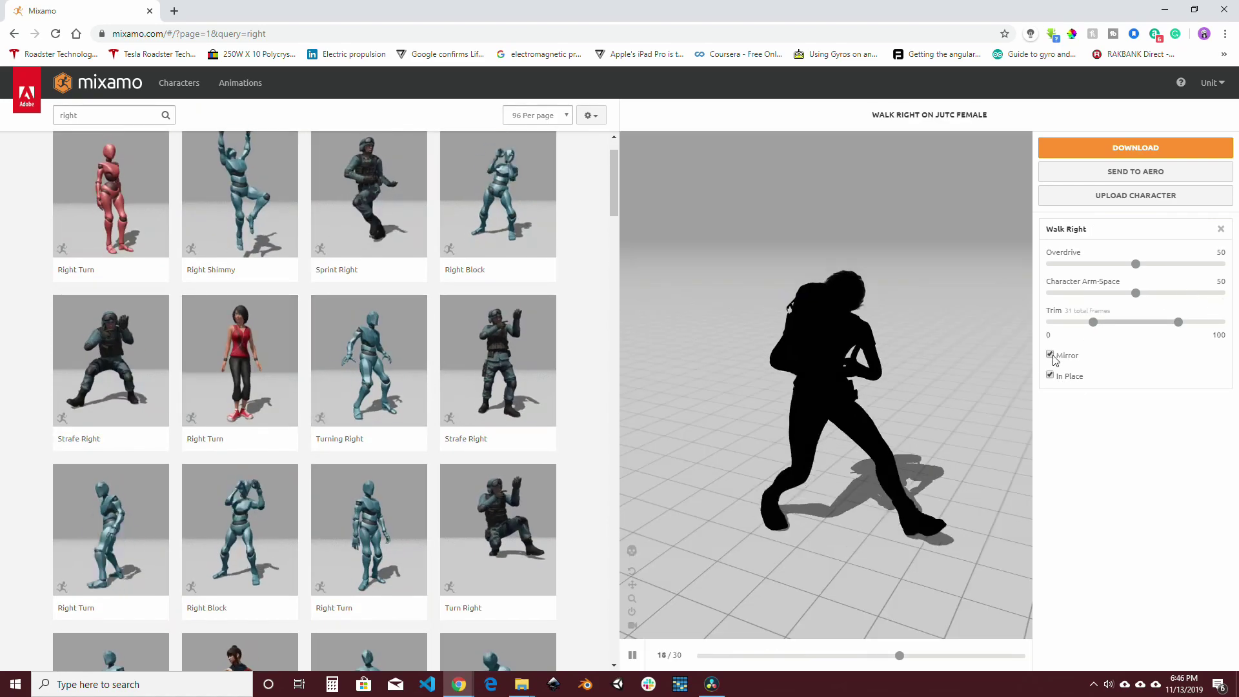
Search the animations for "left", apply Walk Left to the character with In Place enabled, and download it
{"action": "double_click", "coordinate": [97, 115]}
{"action": "type", "text": "left"}
{"action": "key", "text": "Return"}
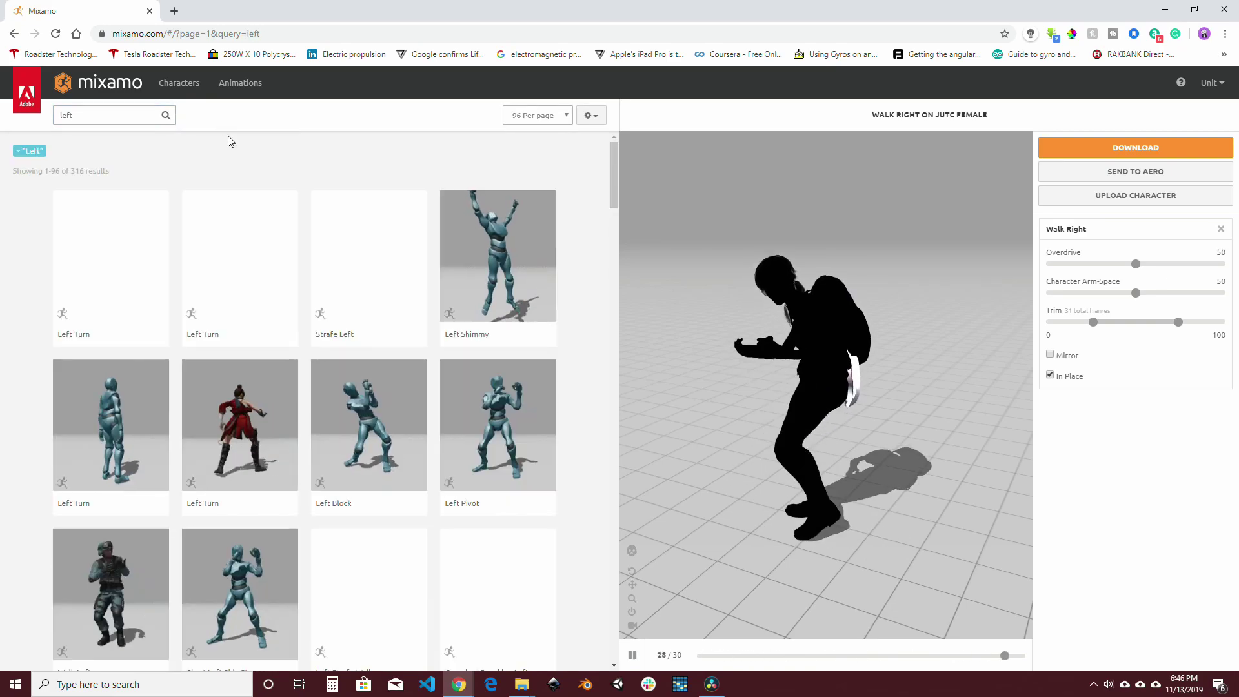
{"action": "scroll", "coordinate": [303, 388], "scroll_direction": "down", "scroll_amount": 5}
{"action": "left_click", "coordinate": [111, 349]}
{"action": "left_click", "coordinate": [1052, 376]}
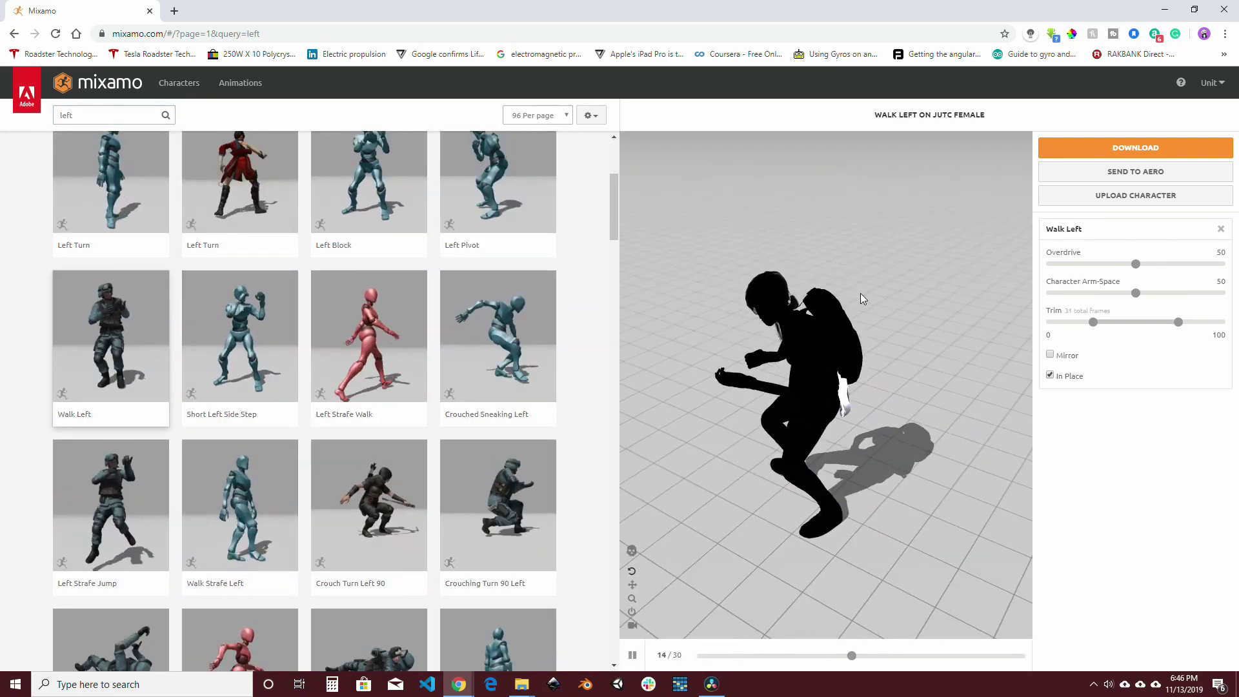
{"action": "left_click", "coordinate": [1136, 148]}
{"action": "left_click", "coordinate": [790, 296]}
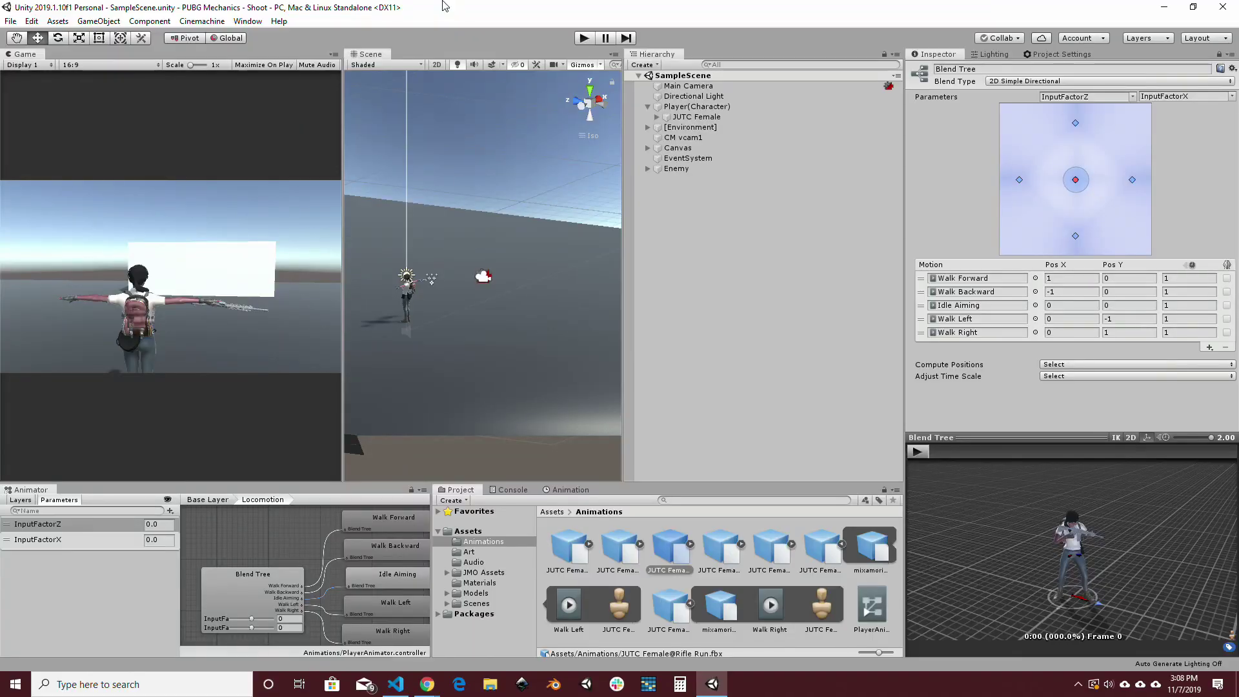
Run the game and test the 2D locomotion blend tree by walking forward, backward, left and right while shooting
{"action": "left_click", "coordinate": [584, 38]}
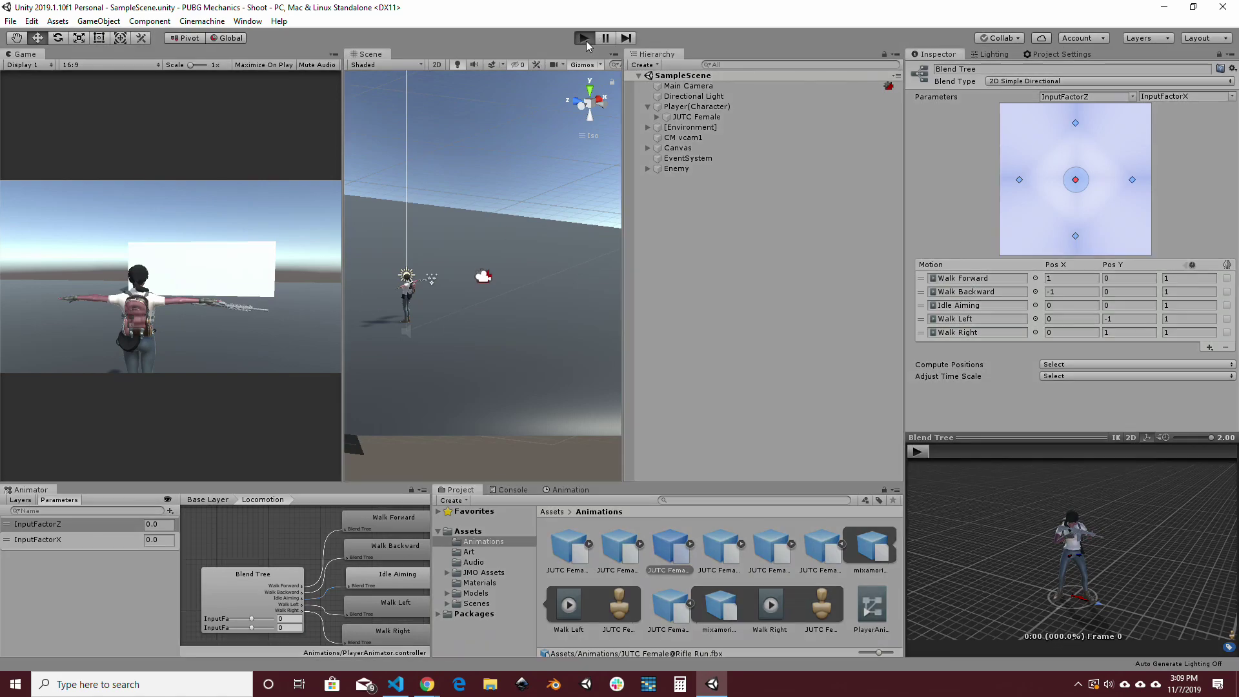
{"action": "key", "text": "s"}
{"action": "key", "text": "w"}
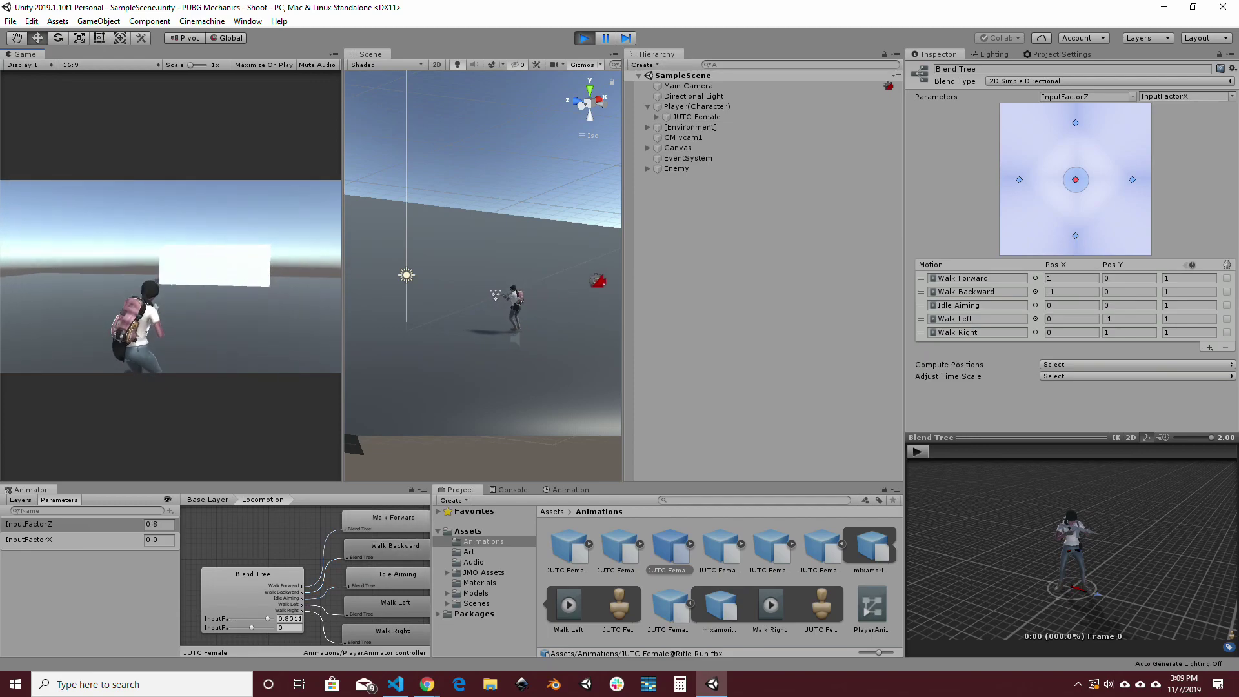
{"action": "key", "text": "s"}
{"action": "key", "text": "d"}
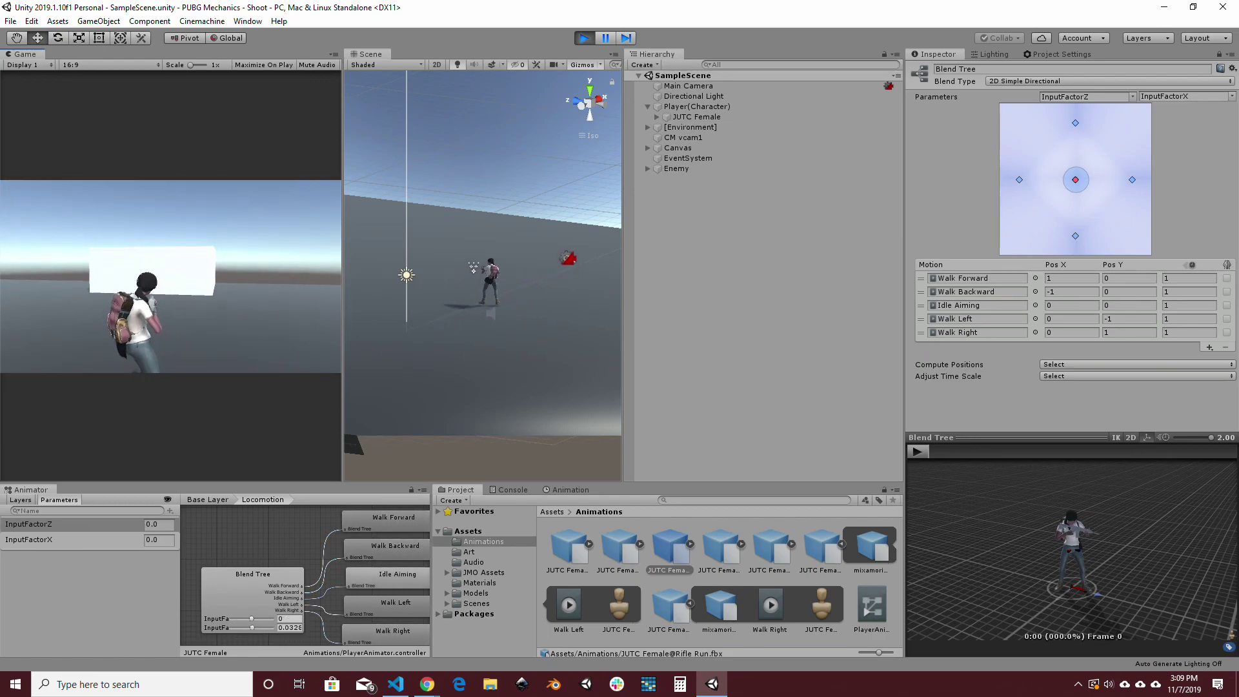
{"action": "key", "text": "a"}
{"action": "key", "text": "w"}
{"action": "key", "text": "d"}
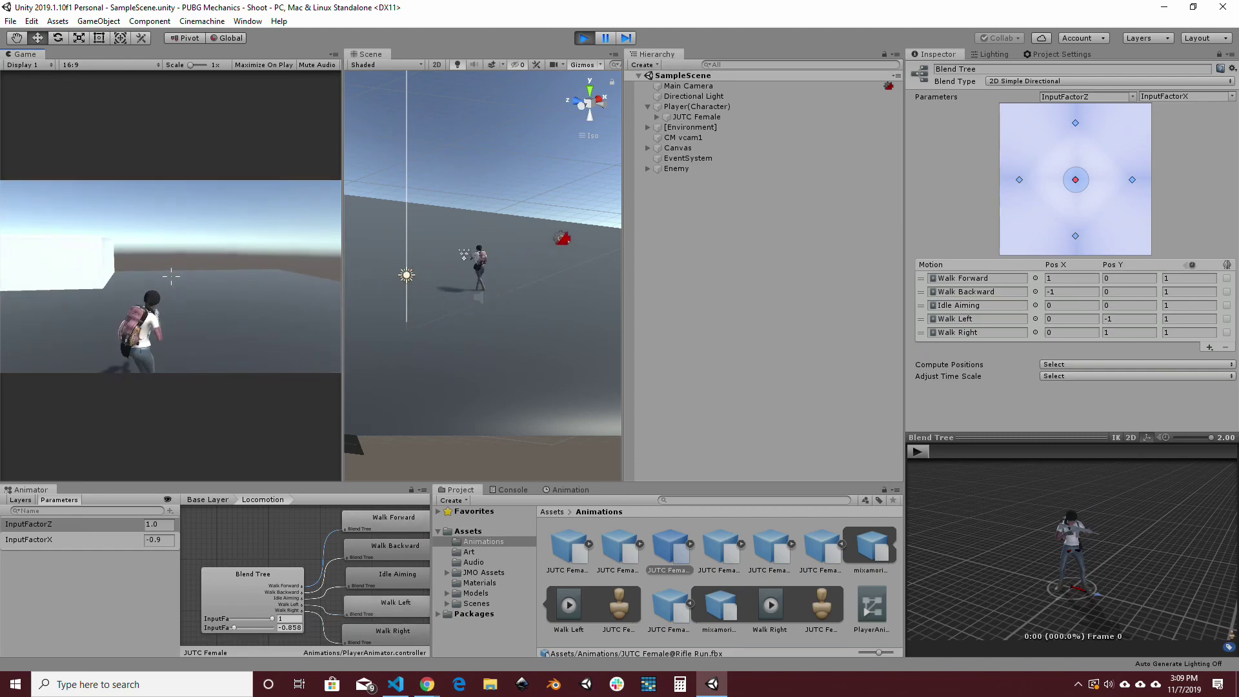
{"action": "key", "text": "a"}
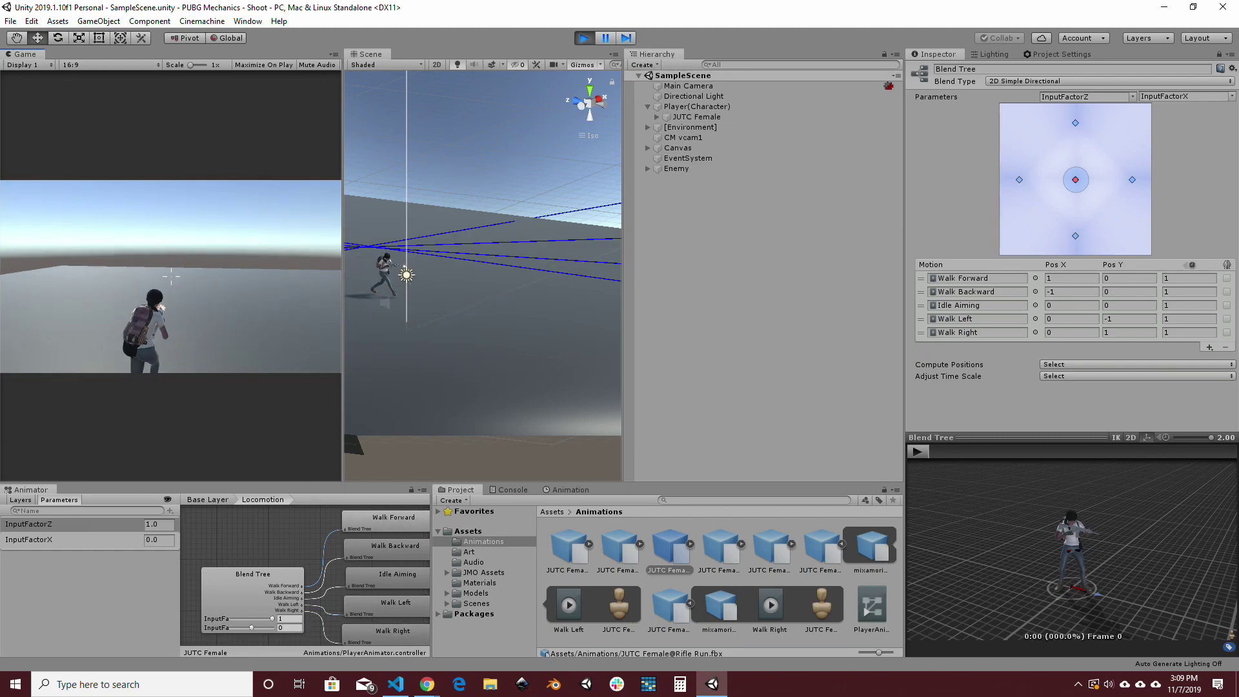
{"action": "key", "text": "s"}
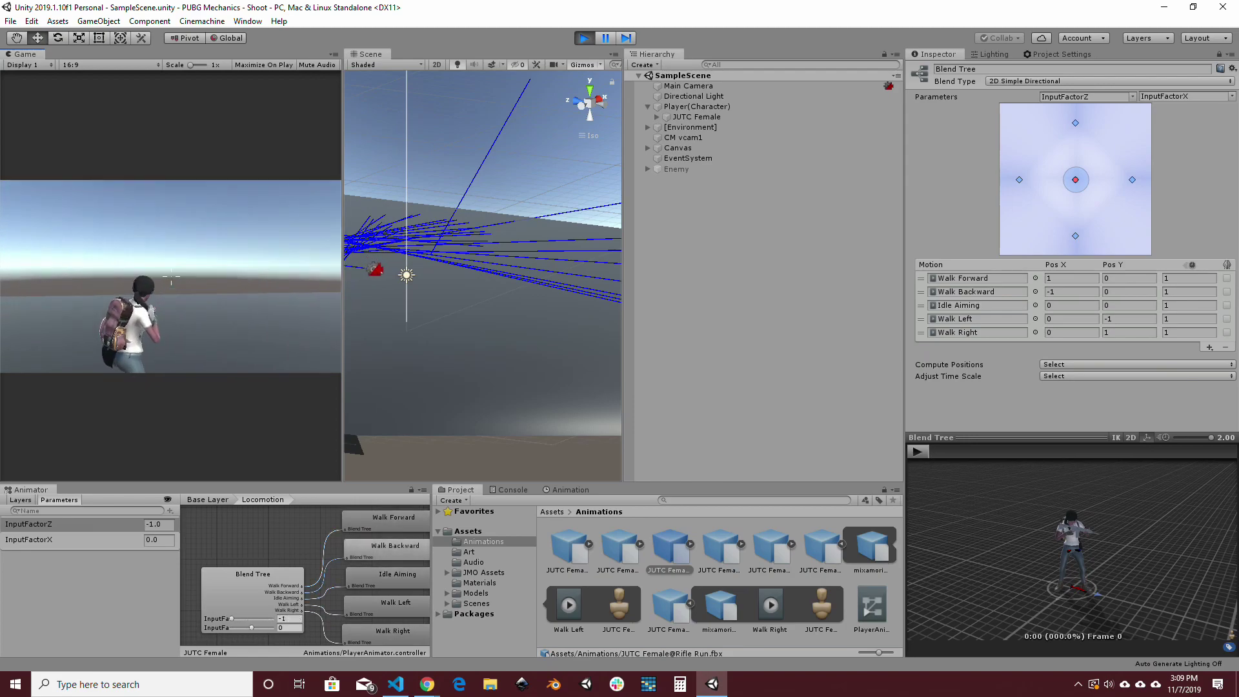
Test walking left, forward and backward and shooting at the enemy, trying CM vcam1's mouse sensitivity at 100 during play
{"action": "key", "text": "a"}
{"action": "key", "text": "w"}
{"action": "key", "text": "a"}
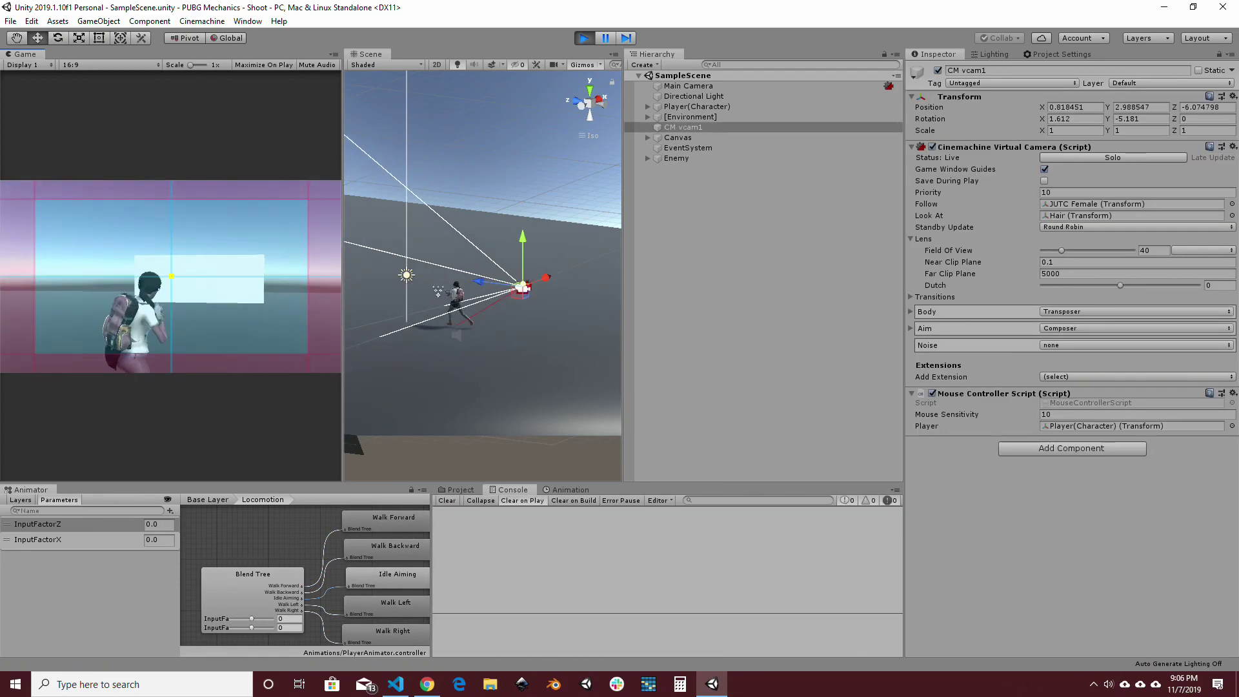
{"action": "key", "text": "s"}
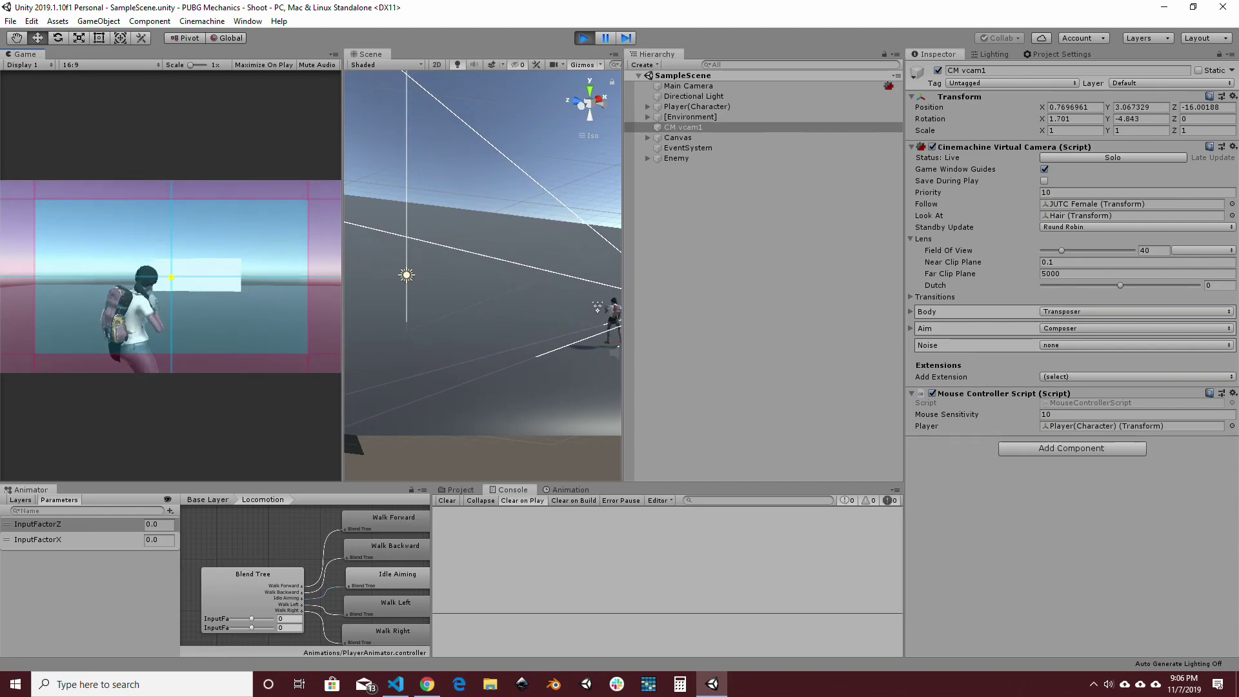
{"action": "left_click", "coordinate": [171, 276]}
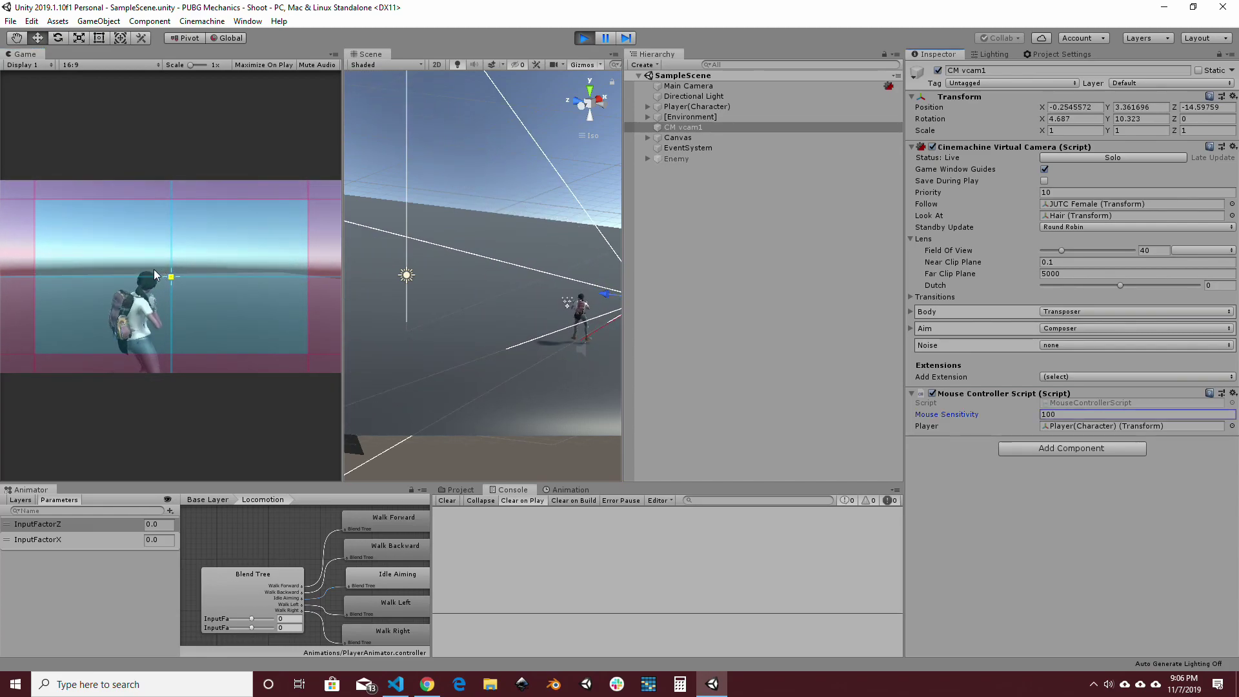
{"action": "left_click", "coordinate": [171, 276]}
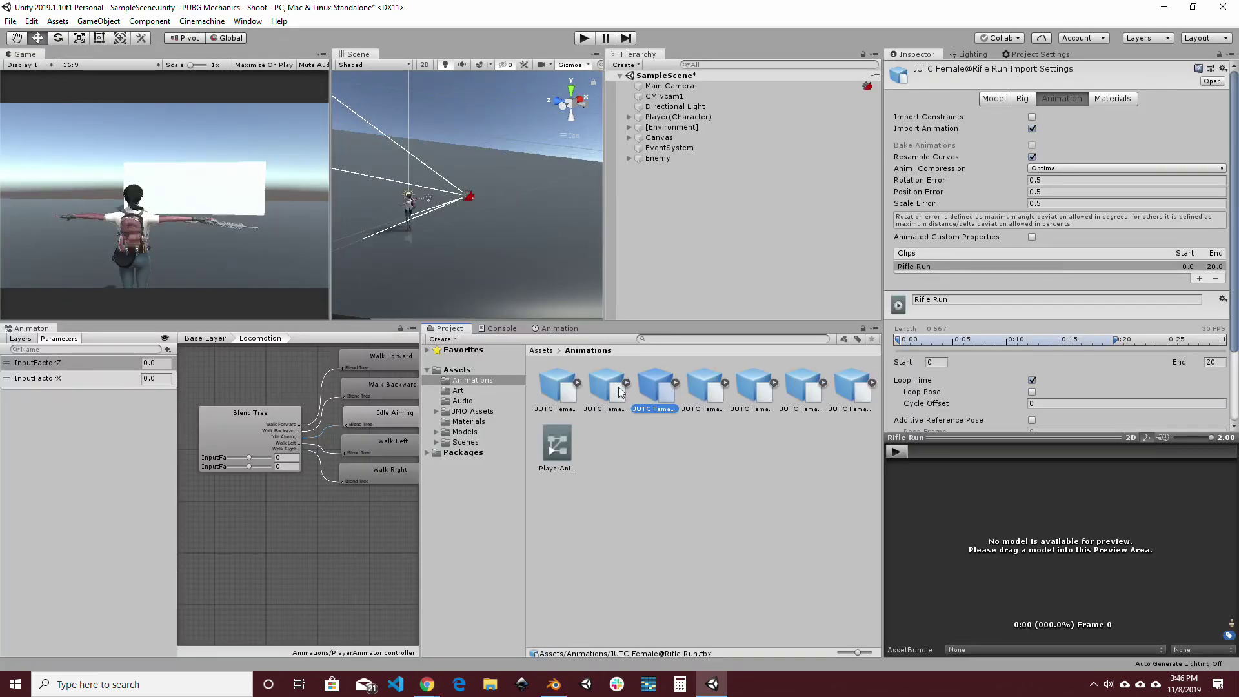
Reveal the JUTC Female@Idle Aiming file in File Explorer and copy the path of its Animations folder
{"action": "left_click", "coordinate": [619, 386]}
{"action": "right_click", "coordinate": [606, 382]}
{"action": "left_click", "coordinate": [663, 90]}
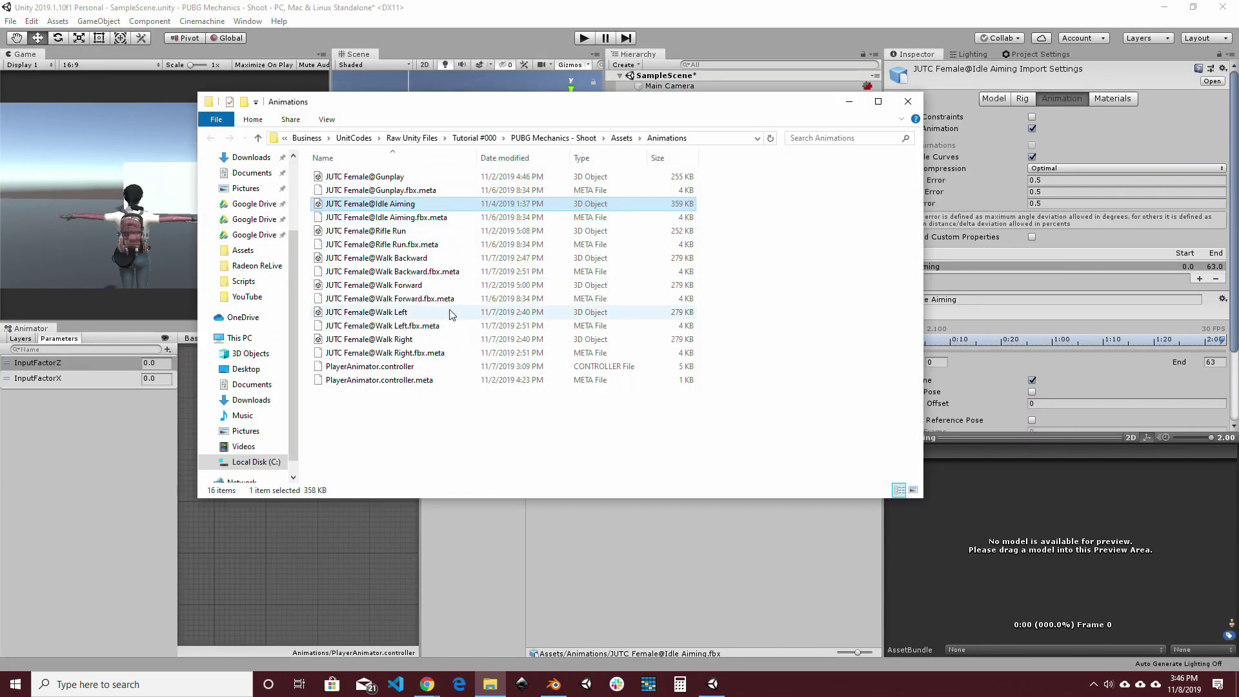
{"action": "left_click", "coordinate": [700, 135]}
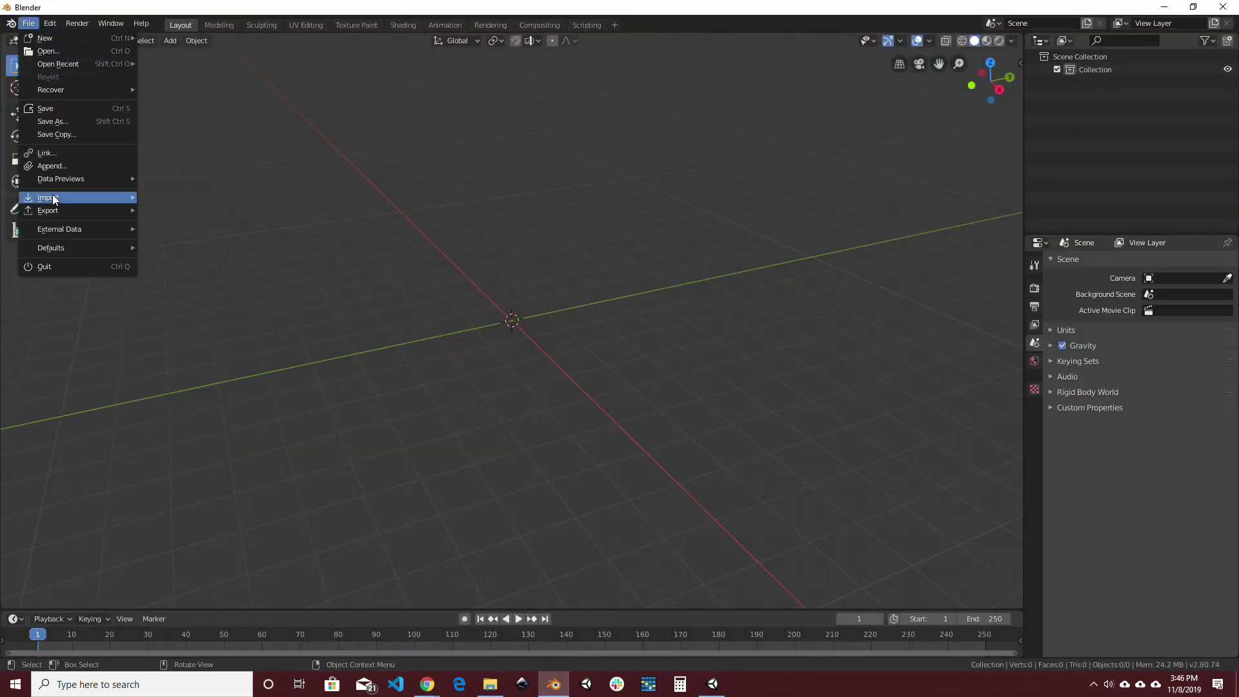
Switch to Blender and import JUTC Female@Idle Aiming.fbx from the Unity project's Assets\Animations folder
{"action": "mouse_move", "coordinate": [129, 210]}
{"action": "mouse_move", "coordinate": [78, 198]}
{"action": "left_click", "coordinate": [171, 222]}
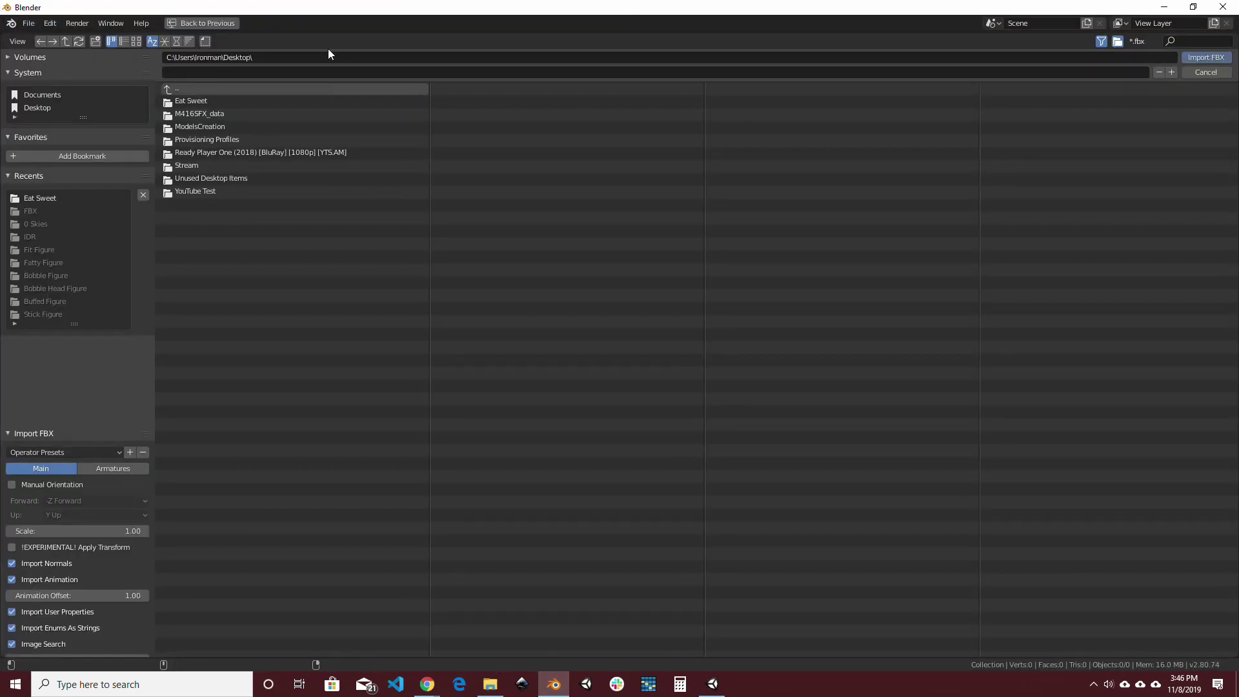
{"action": "left_click", "coordinate": [328, 57]}
{"action": "type", "text": "C:\\Business\\UnitCodes\\Raw Unity Files\\Tutorial #000\\PUBG Mechanics - Shoot\\Assets\\Animations\\"}
{"action": "key", "text": "Return"}
{"action": "double_click", "coordinate": [273, 115]}
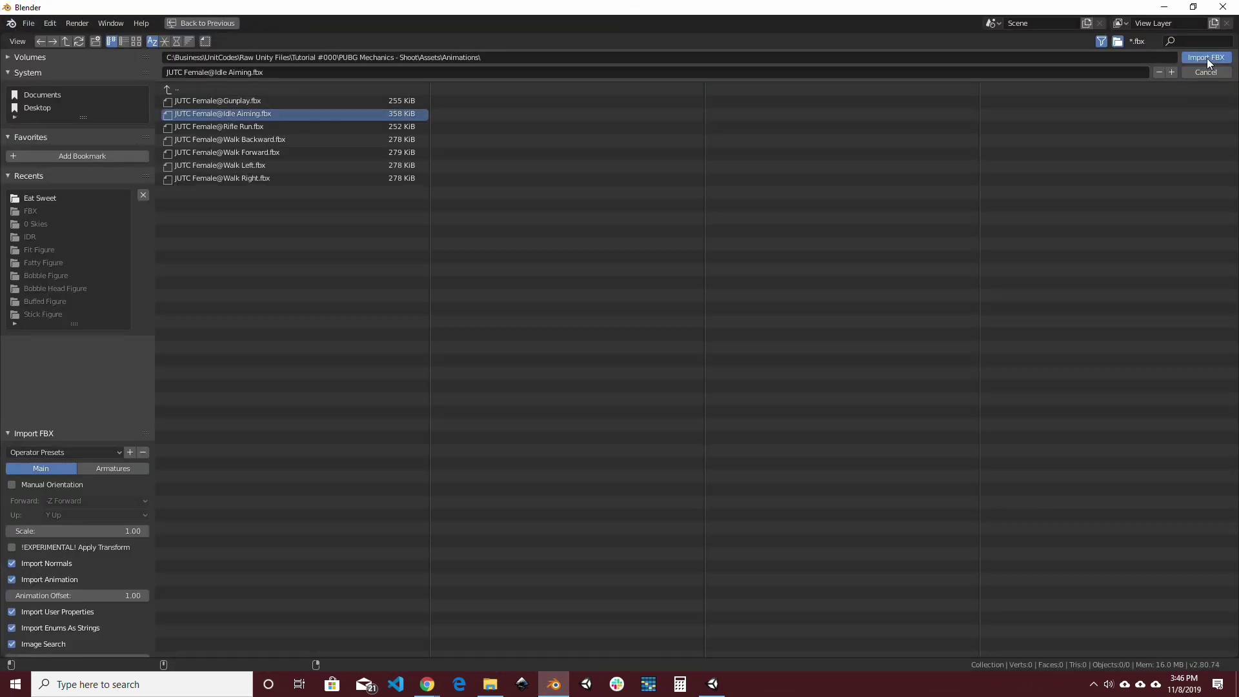
Rotate the mixamorig:Spine bone about the X axis to lean back at frame 64 and insert a LocRot keyframe
{"action": "middle_click_drag", "start_coordinate": [614, 296], "coordinate": [685, 243]}
{"action": "scroll", "coordinate": [559, 244], "scroll_direction": "up", "scroll_amount": 2}
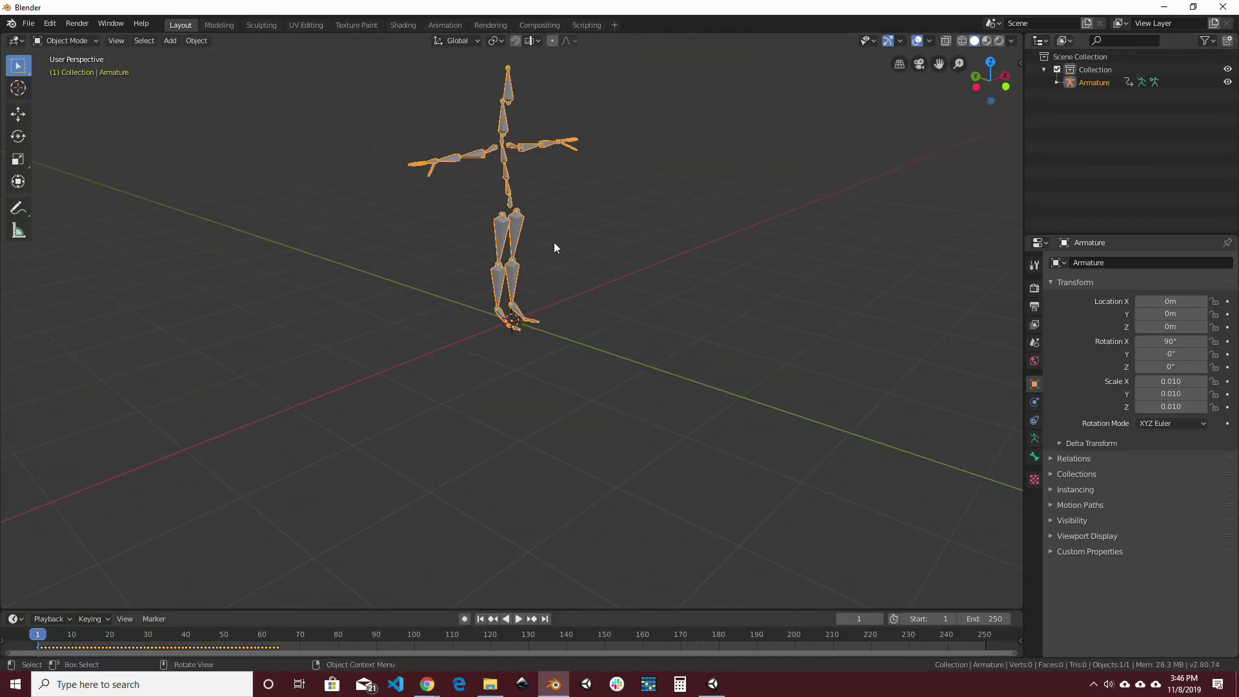
{"action": "left_click", "coordinate": [266, 380]}
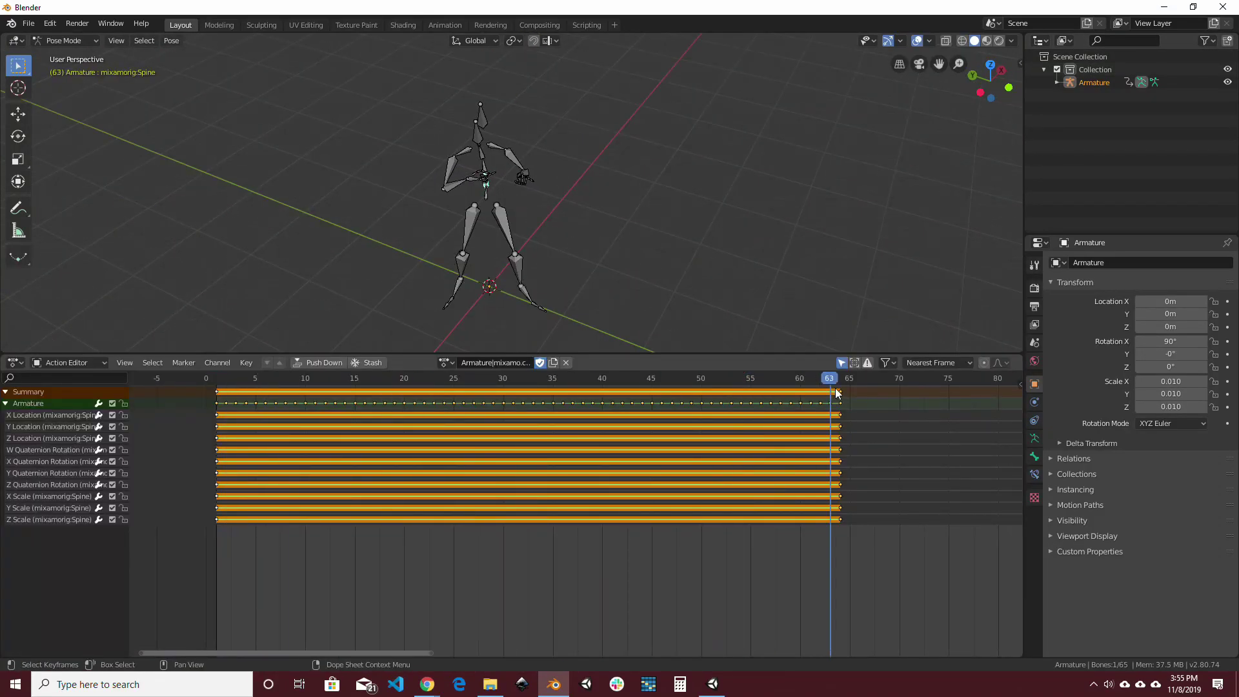
{"action": "type", "text": "rx90"}
{"action": "key", "text": "Return"}
{"action": "key", "text": "i"}
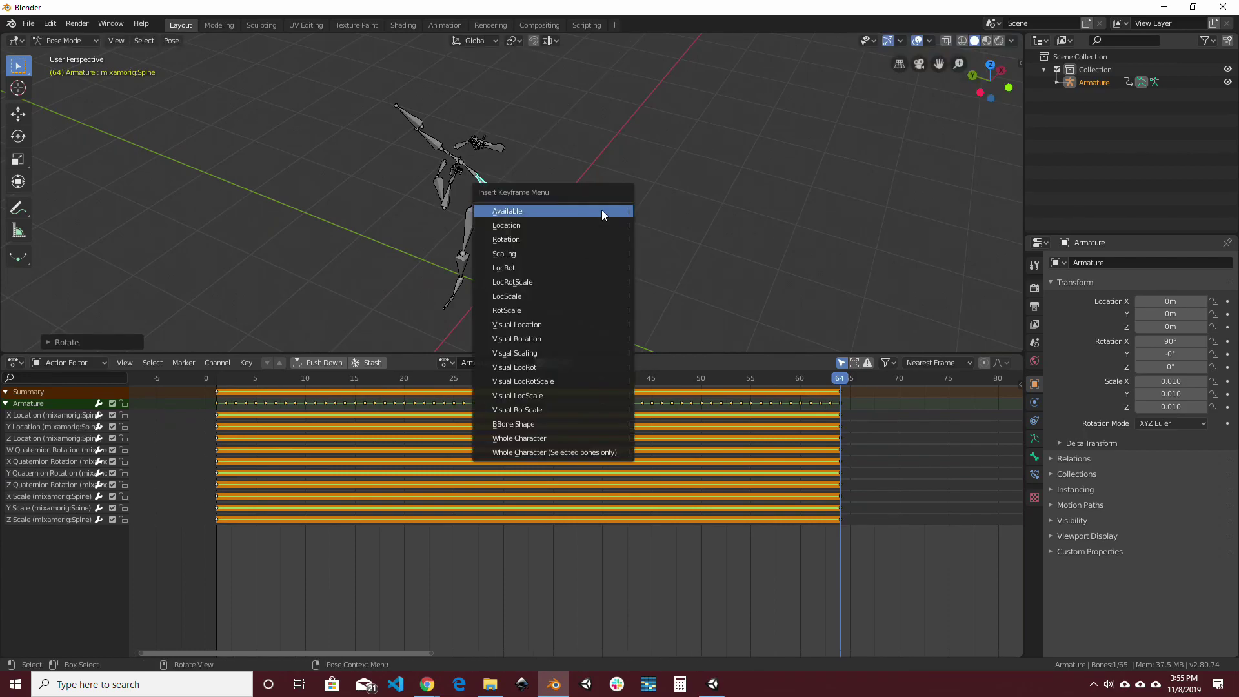
{"action": "left_click", "coordinate": [559, 269]}
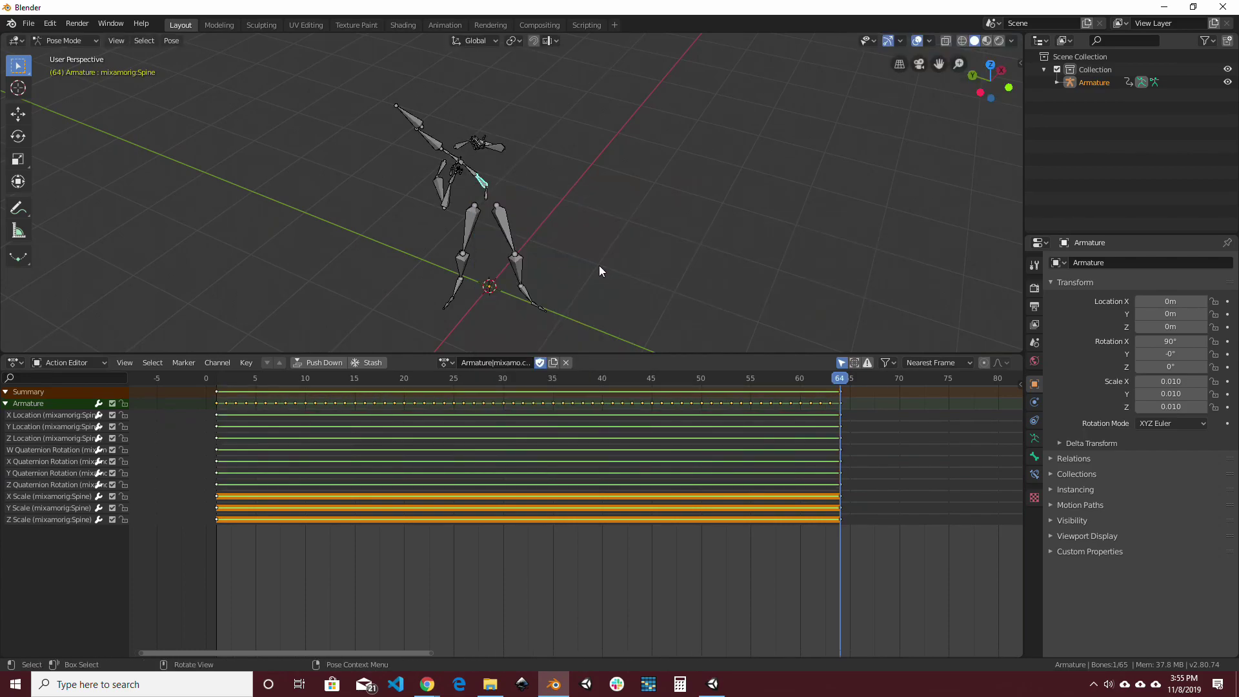
{"action": "key", "text": "space"}
{"action": "key", "text": "Escape"}
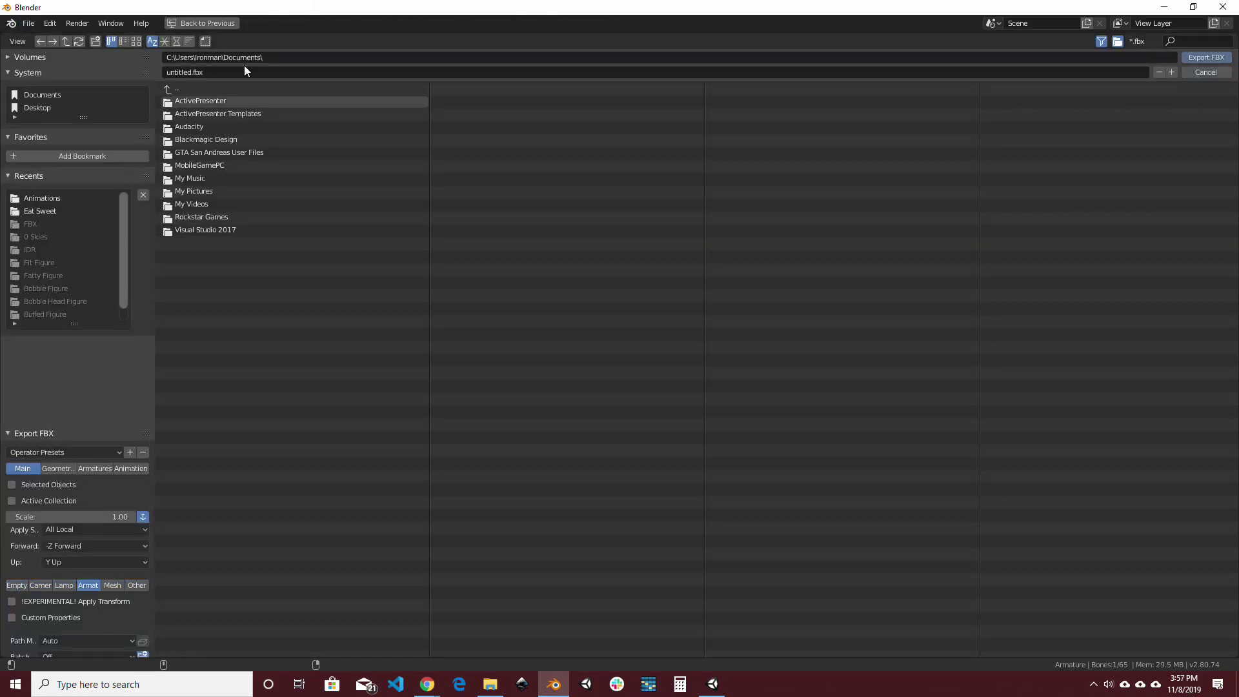
Export the leaned-back animation to the Desktop as AimUp.fbx
{"action": "left_click", "coordinate": [65, 109]}
{"action": "left_click", "coordinate": [191, 72]}
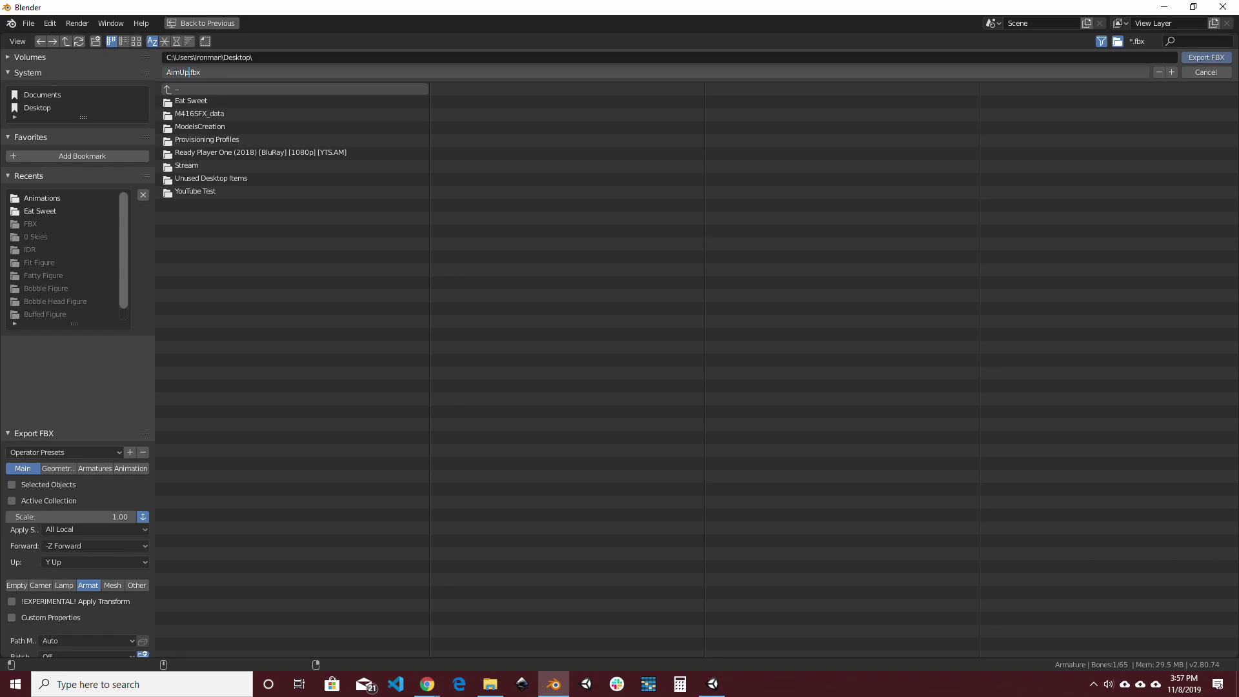
{"action": "key", "text": "Return"}
{"action": "left_click", "coordinate": [1206, 58]}
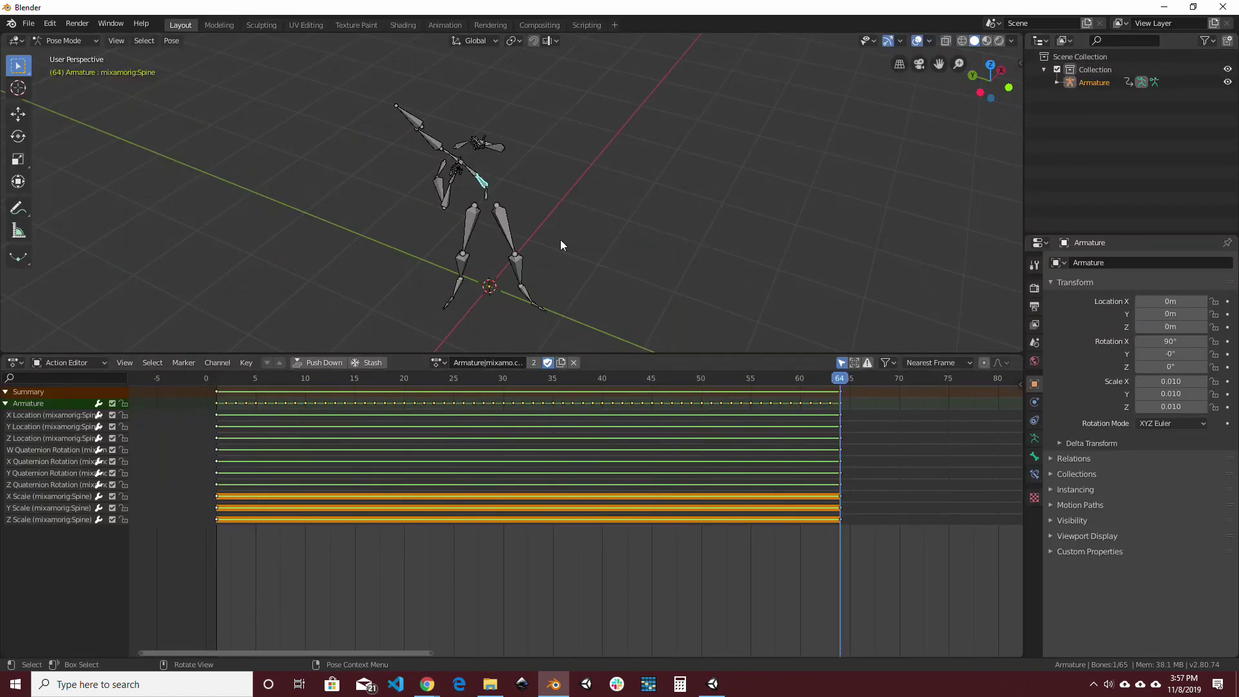
Rotate the mixamorig:Spine bone 100° about the global X axis to bend the upper body forward
{"action": "type", "text": "rx"}
{"action": "type", "text": "100"}
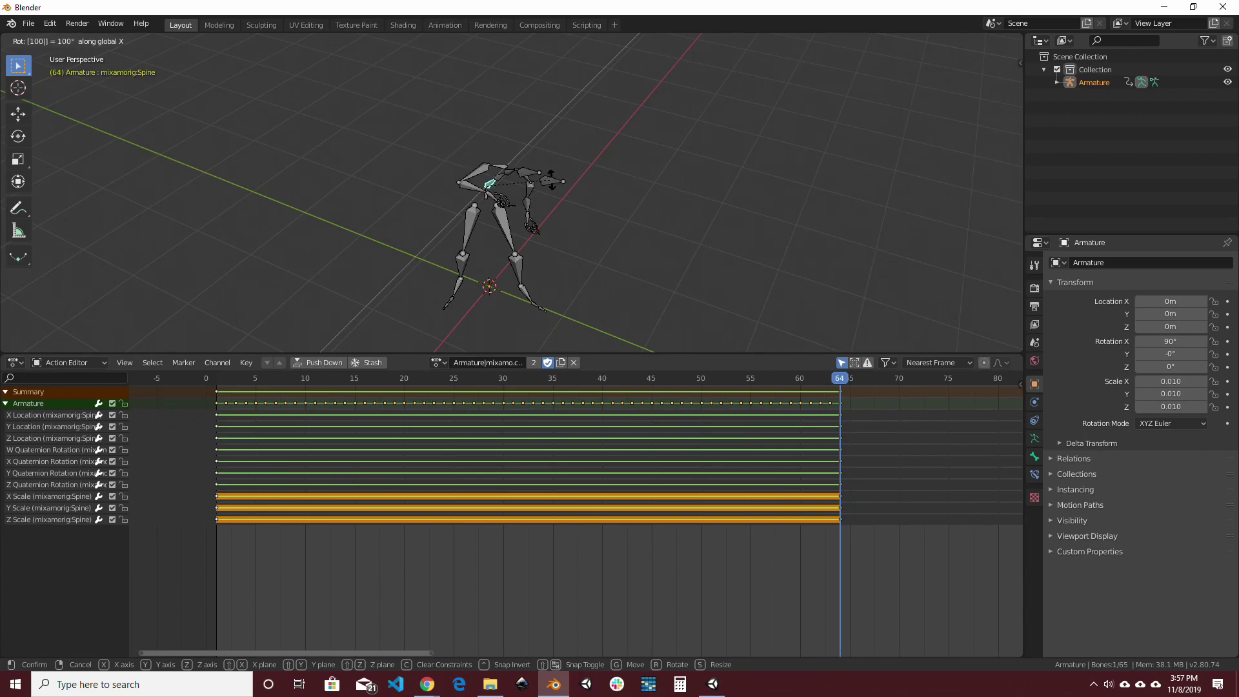
{"action": "key", "text": "Return"}
Export the forward-bent animation to the Desktop as AimDown.fbx
{"action": "left_click", "coordinate": [28, 23]}
{"action": "mouse_move", "coordinate": [84, 214]}
{"action": "left_click", "coordinate": [188, 258]}
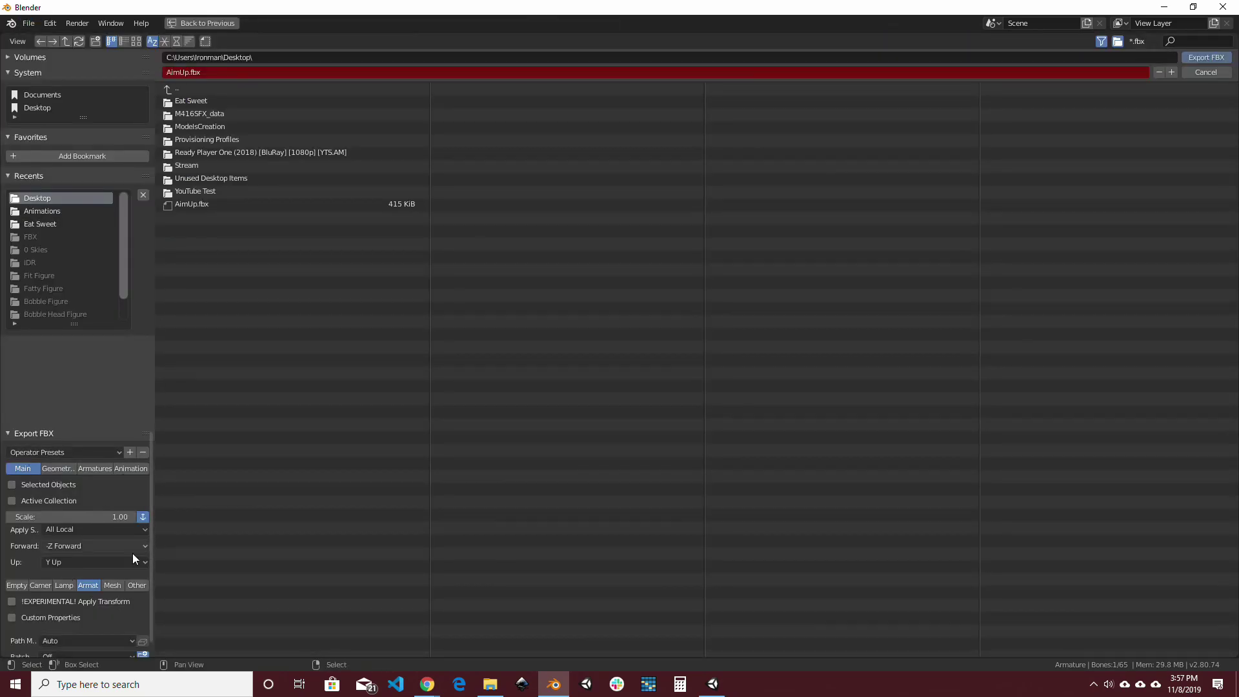
{"action": "left_click", "coordinate": [187, 72]}
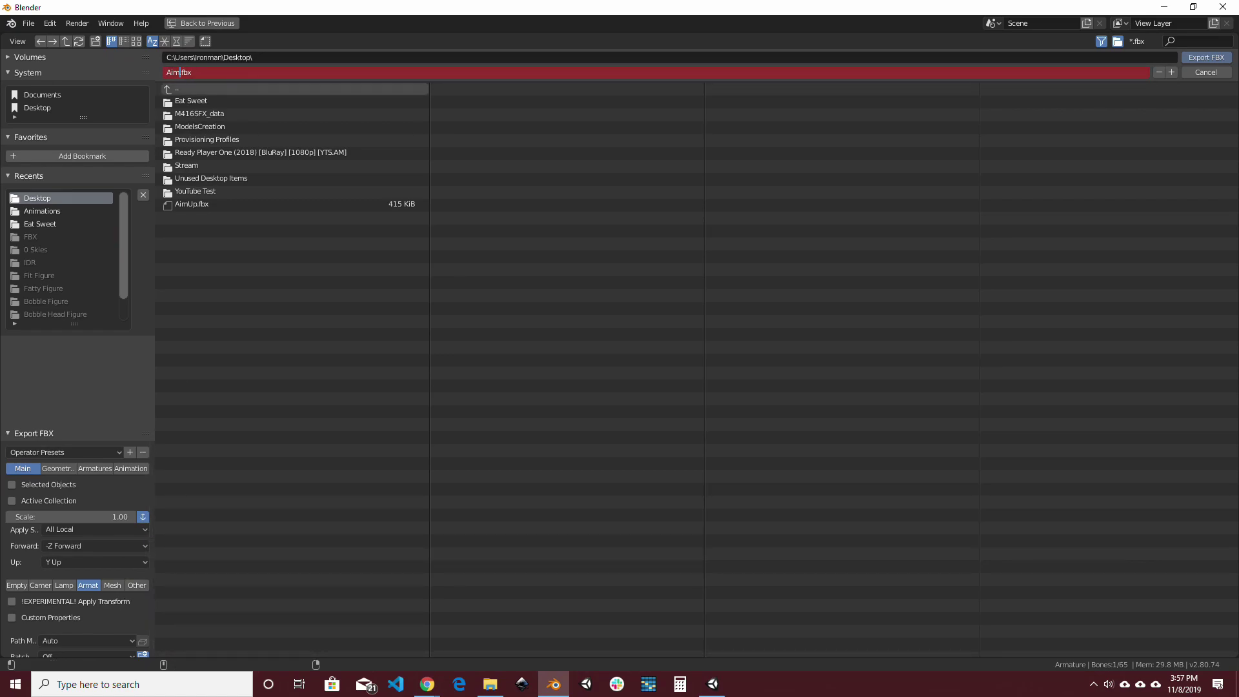
{"action": "key", "text": "Return"}
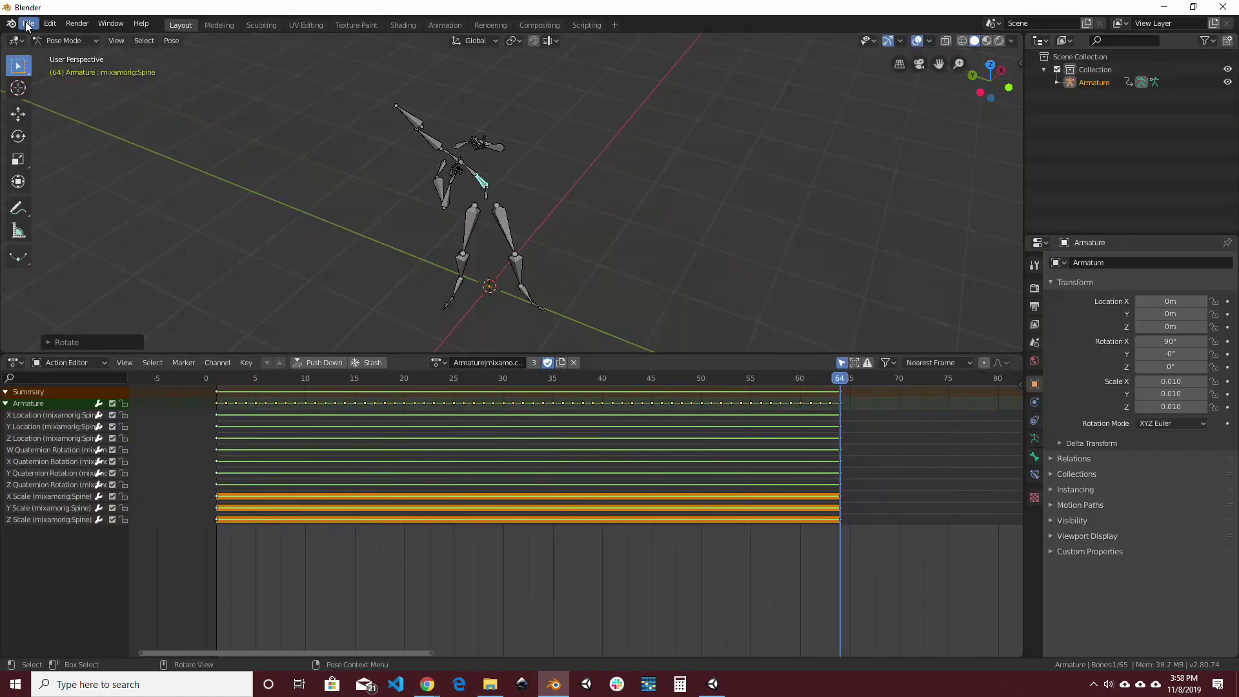
Save the Blender file as CustomMixamoAimUpAndDown.blend on the Desktop
{"action": "key", "text": "ctrl+shift+s"}
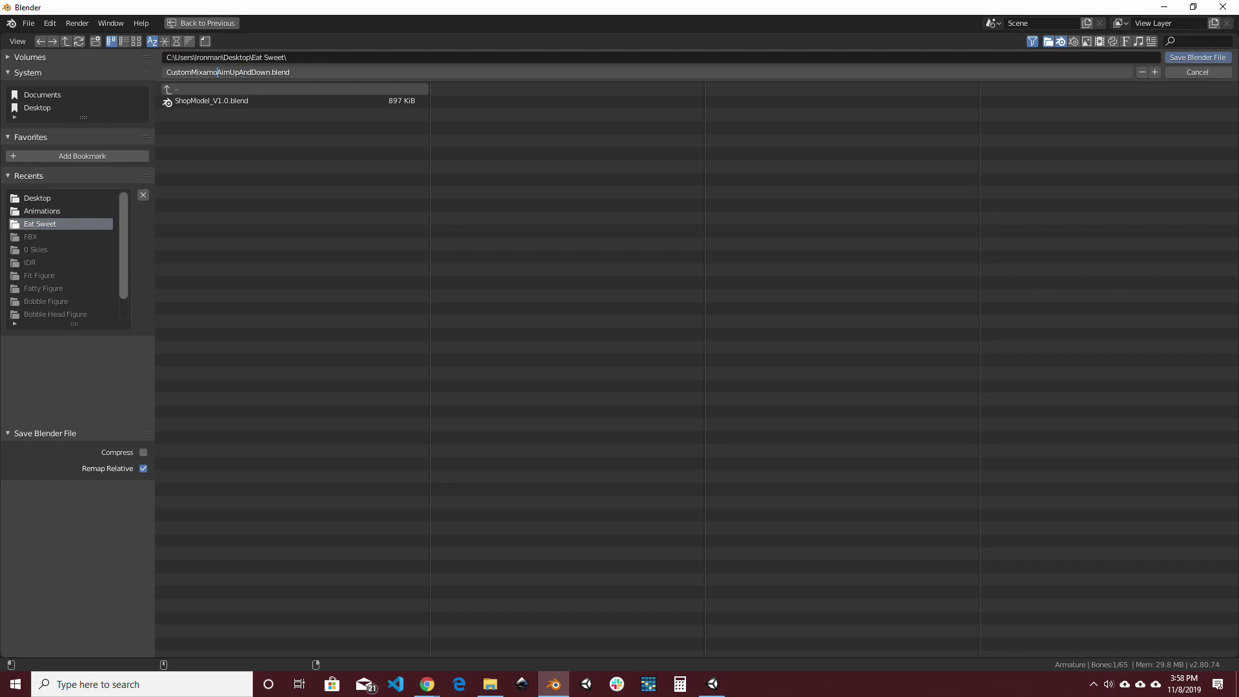
{"action": "left_click", "coordinate": [1205, 57]}
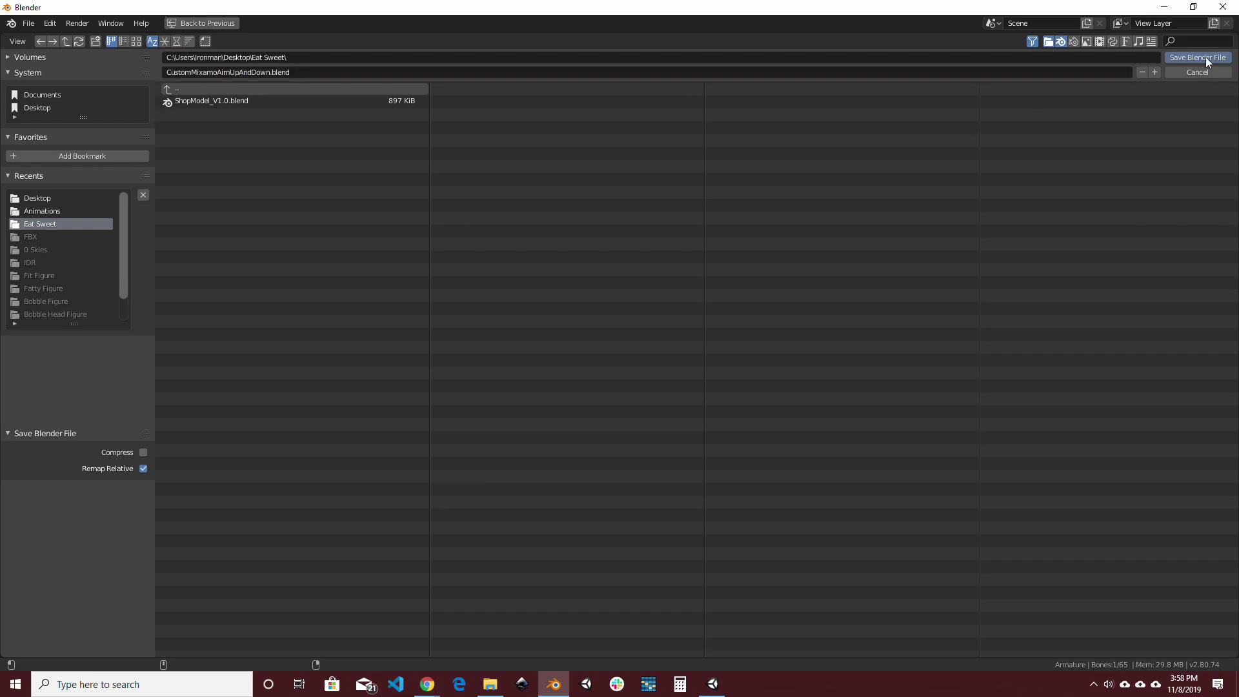
{"action": "left_click", "coordinate": [61, 198]}
{"action": "left_click", "coordinate": [1191, 56]}
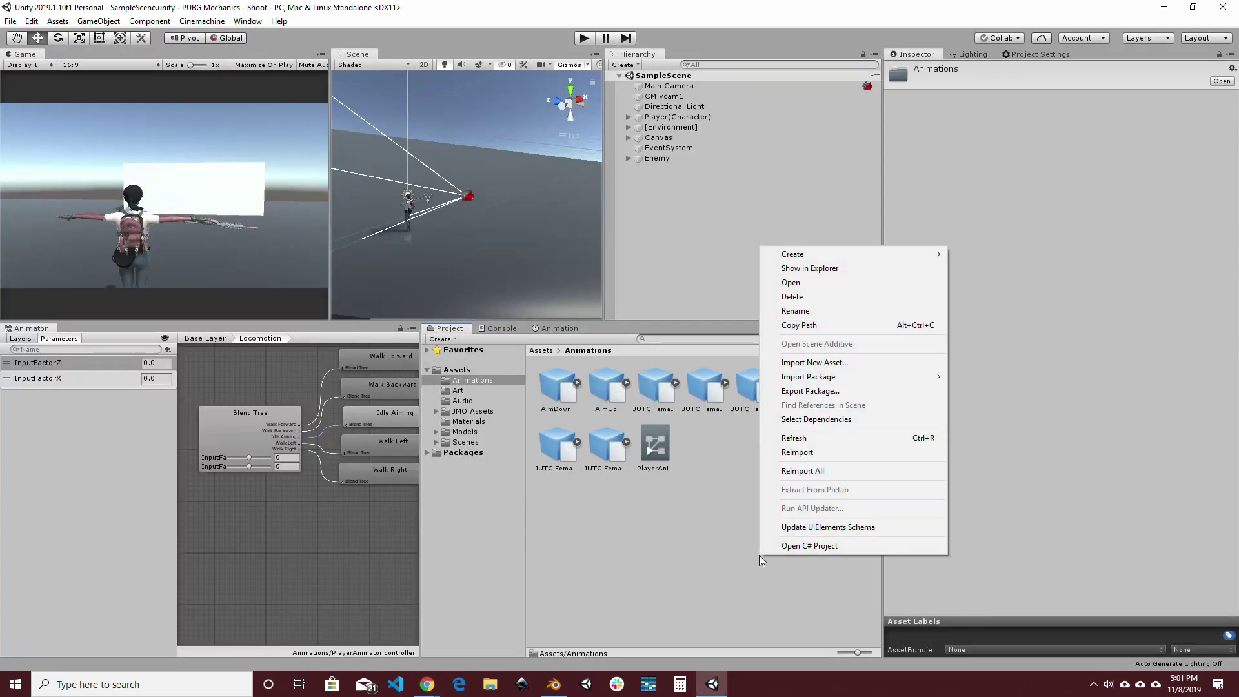
In Unity's Animations folder, create an Avatar Mask named Spline
{"action": "mouse_move", "coordinate": [806, 255]}
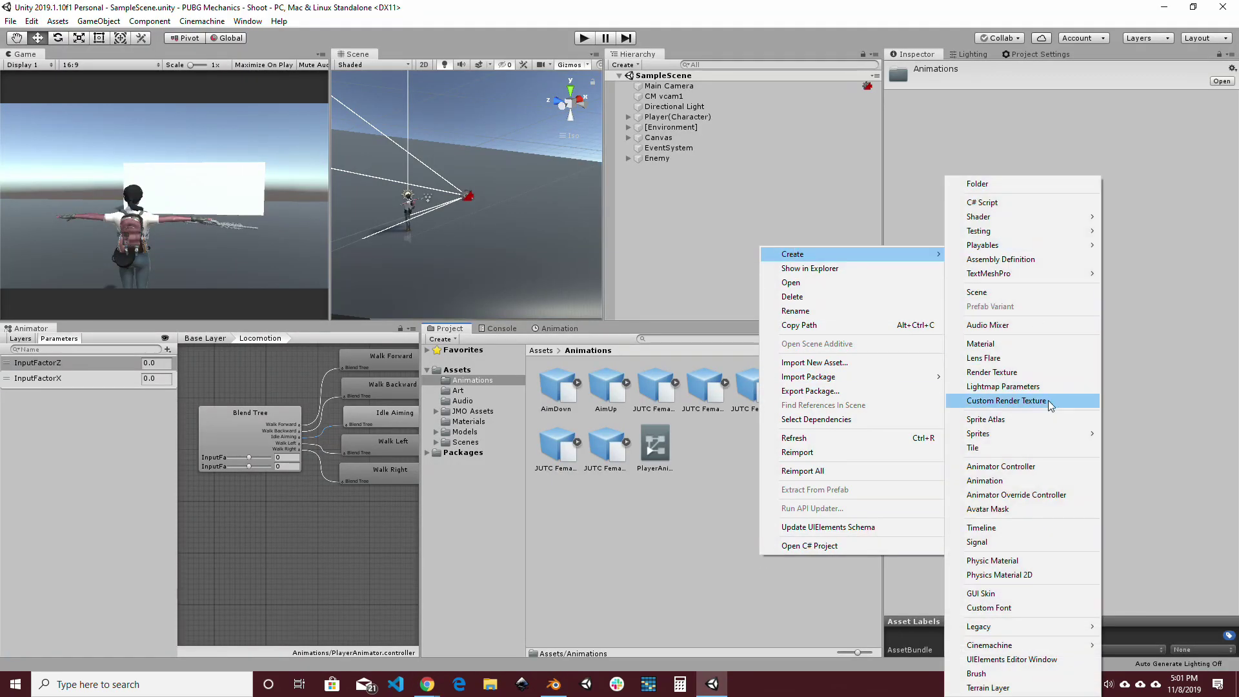
{"action": "left_click", "coordinate": [987, 509]}
{"action": "type", "text": "Spline"}
{"action": "key", "text": "Return"}
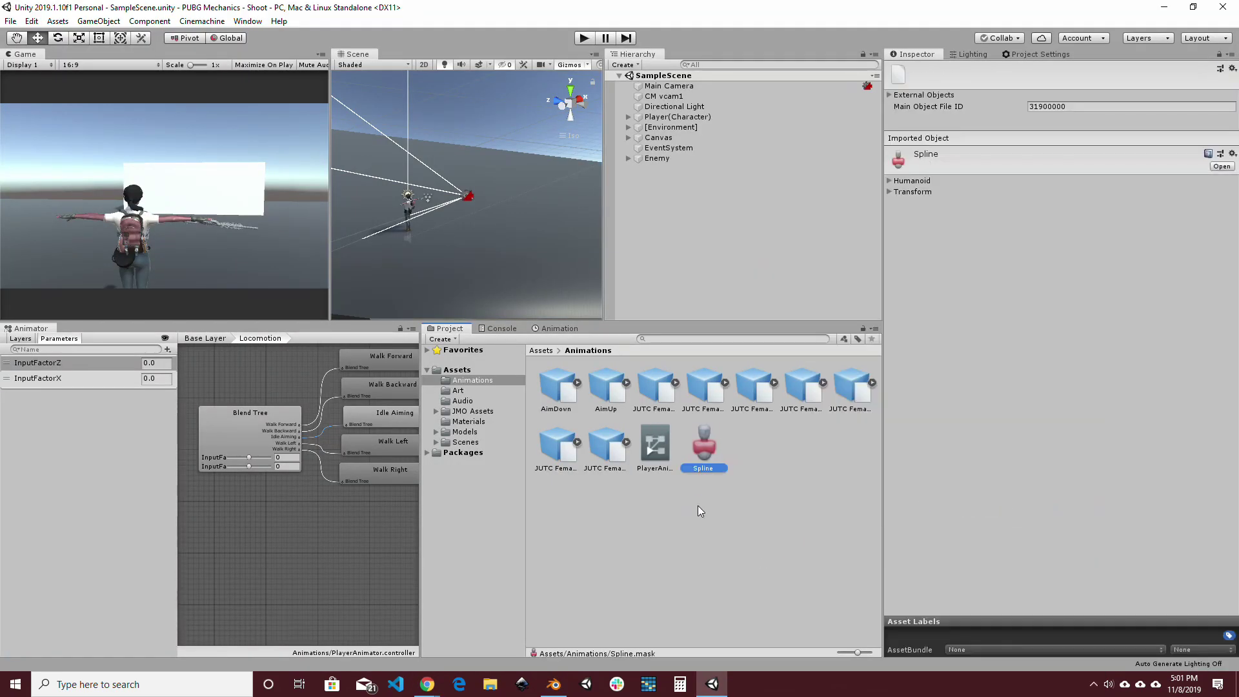
Import the skeleton from JUTC FemaleAvatar into the Spline mask's Transform section
{"action": "left_click", "coordinate": [890, 95]}
{"action": "left_click", "coordinate": [890, 95]}
{"action": "left_click", "coordinate": [889, 181]}
{"action": "left_click", "coordinate": [890, 192]}
{"action": "left_click", "coordinate": [1233, 204]}
{"action": "left_click", "coordinate": [544, 139]}
{"action": "left_click", "coordinate": [760, 23]}
{"action": "left_click", "coordinate": [982, 216]}
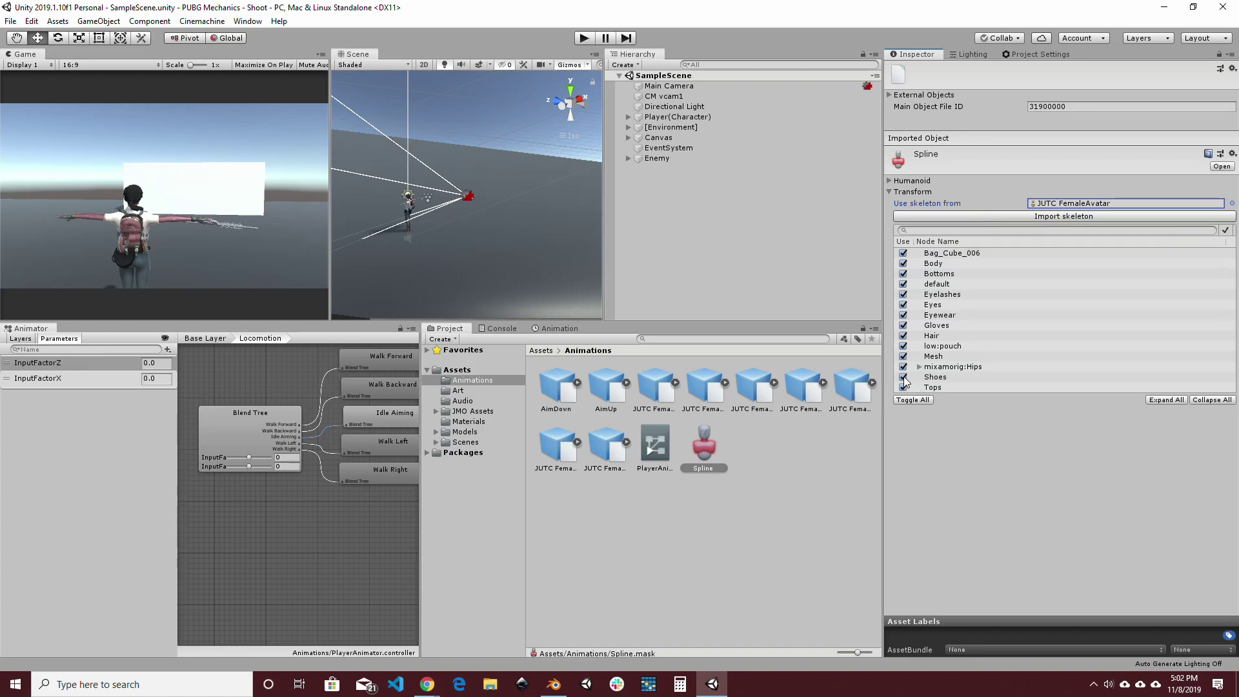
Exclude the bag, body, eye, clothing, hair, mesh and shoe nodes from the Spline mask, keeping mixamorig:Hips
{"action": "left_click", "coordinate": [904, 254]}
{"action": "left_click", "coordinate": [902, 264]}
{"action": "left_click", "coordinate": [903, 273]}
{"action": "left_click", "coordinate": [903, 284]}
{"action": "left_click", "coordinate": [903, 294]}
{"action": "left_click", "coordinate": [903, 304]}
{"action": "left_click", "coordinate": [903, 315]}
{"action": "left_click", "coordinate": [903, 326]}
{"action": "left_click", "coordinate": [902, 336]}
{"action": "left_click", "coordinate": [903, 356]}
{"action": "left_click", "coordinate": [902, 367]}
{"action": "left_click", "coordinate": [903, 377]}
{"action": "left_click", "coordinate": [903, 387]}
Exclude mixamorig:LeftUpLeg and mixamorig:RightUpLeg from the mask and inspect the bones nested under mixamorig:Spine
{"action": "left_click", "coordinate": [919, 367]}
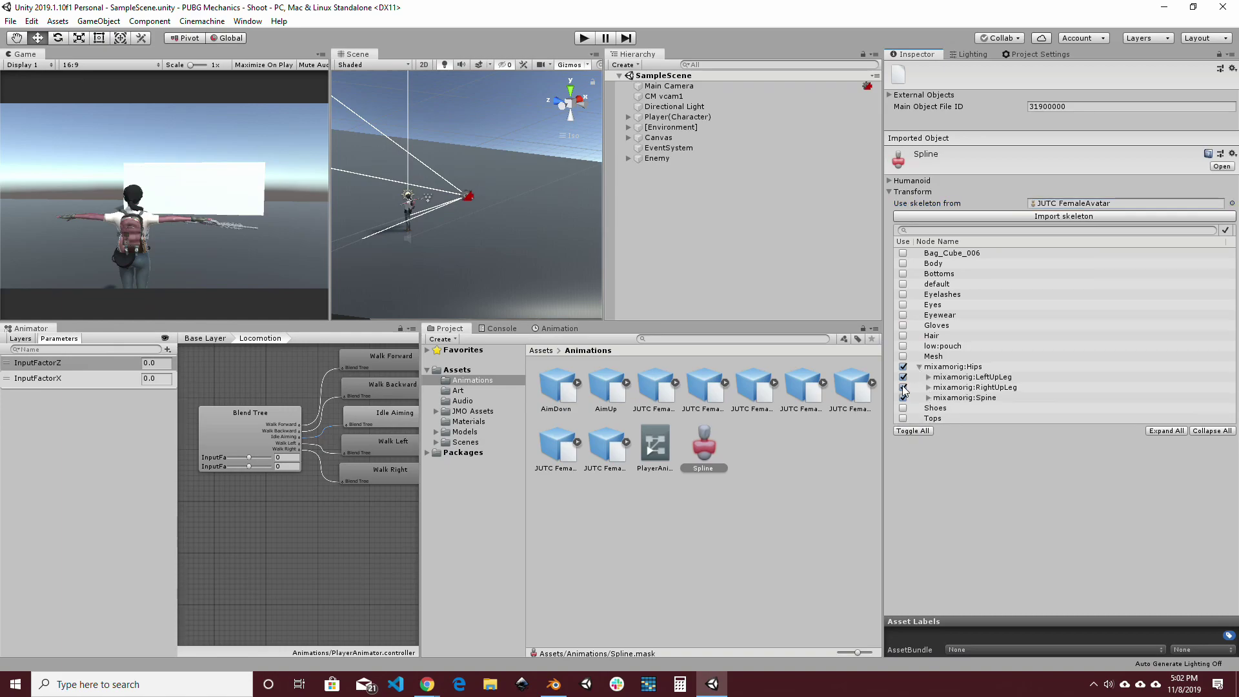
{"action": "left_click", "coordinate": [902, 387]}
{"action": "left_click", "coordinate": [903, 377]}
{"action": "left_click", "coordinate": [928, 398]}
{"action": "left_click", "coordinate": [937, 408]}
{"action": "left_click", "coordinate": [946, 418]}
{"action": "left_click", "coordinate": [946, 418]}
{"action": "left_click", "coordinate": [938, 408]}
{"action": "left_click", "coordinate": [937, 408]}
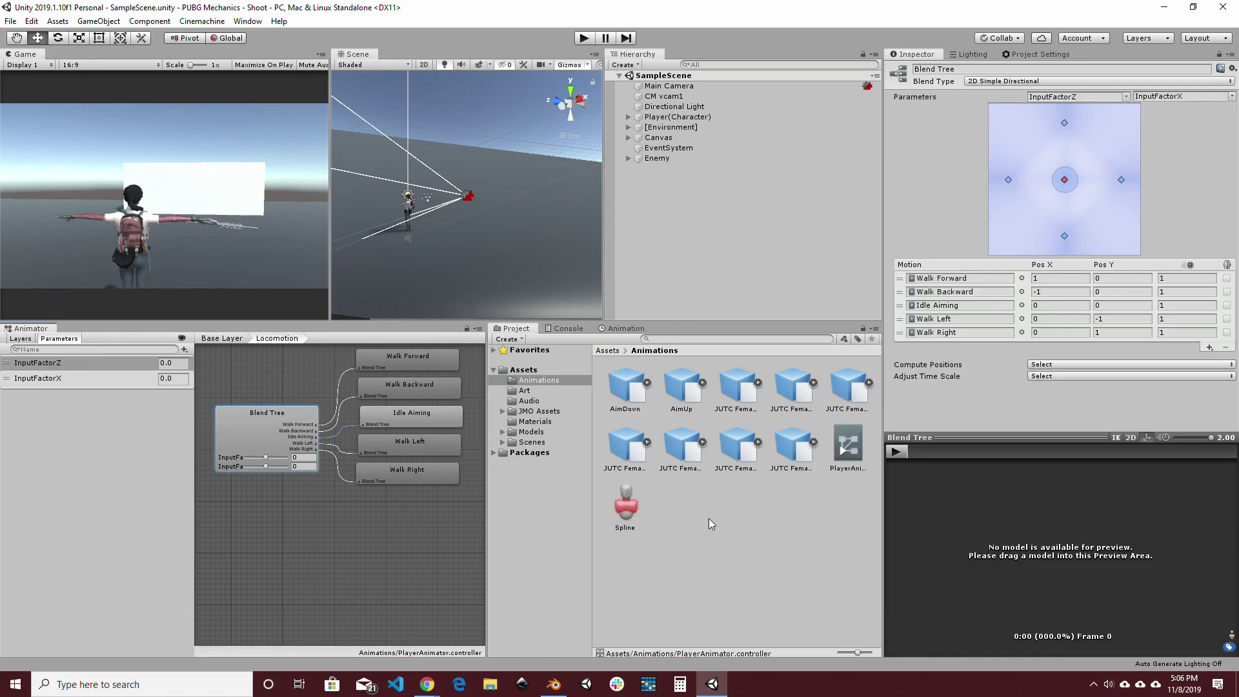
Return to the PlayerAnimator controller's base level and add a new animator layer named Aim Layer
{"action": "left_click", "coordinate": [709, 517]}
{"action": "double_click", "coordinate": [246, 371]}
{"action": "left_click", "coordinate": [16, 339]}
{"action": "left_click", "coordinate": [20, 339]}
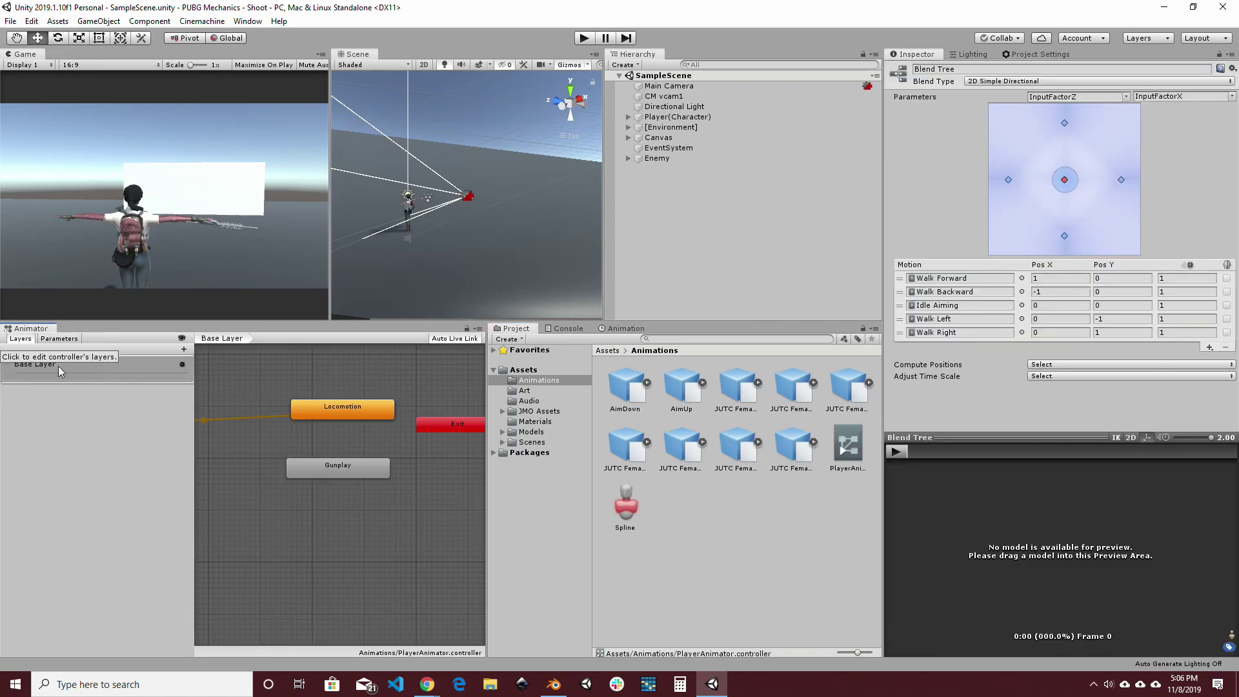
{"action": "left_click", "coordinate": [185, 350]}
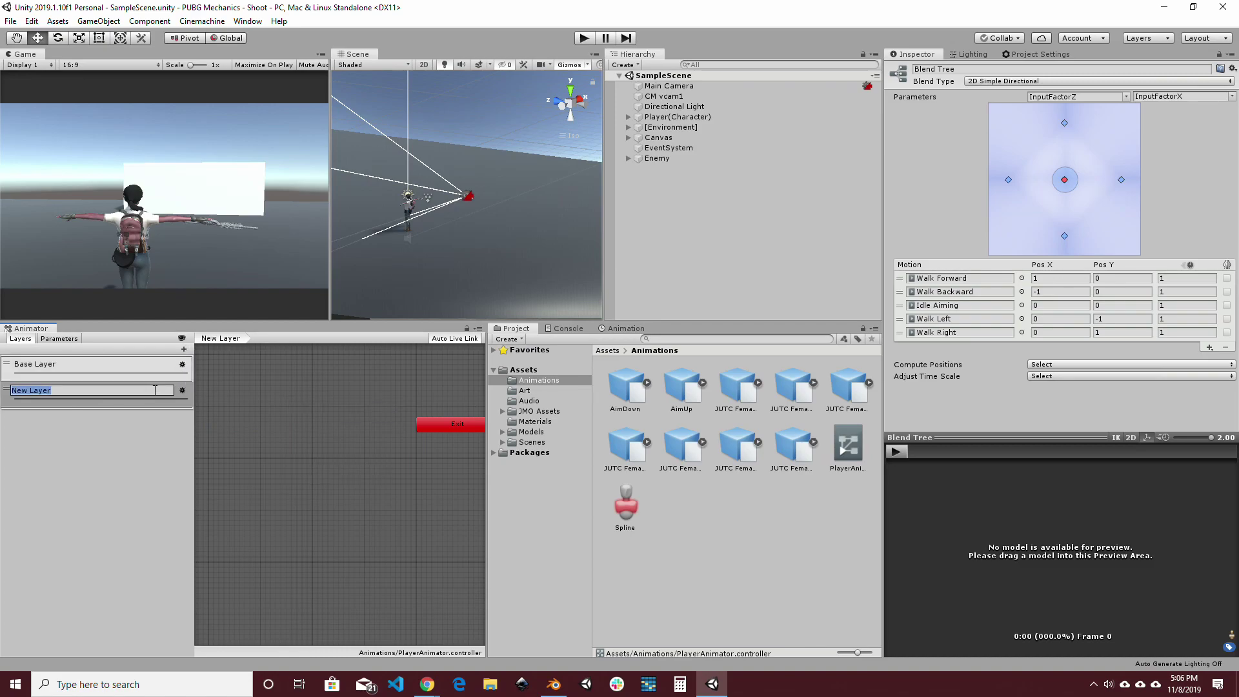
{"action": "type", "text": "Aim Layer"}
{"action": "key", "text": "Return"}
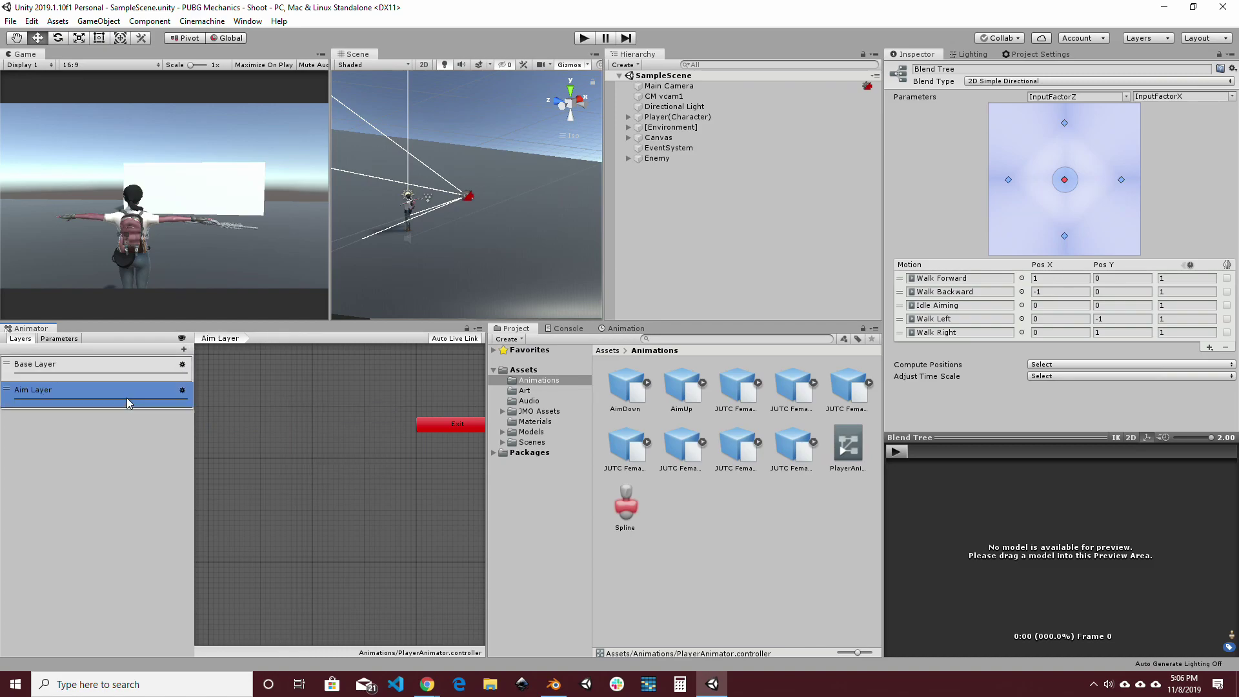
Create a blend tree state named Aimer in the Aim Layer and open its blend tree
{"action": "right_click", "coordinate": [296, 412]}
{"action": "mouse_move", "coordinate": [362, 420]}
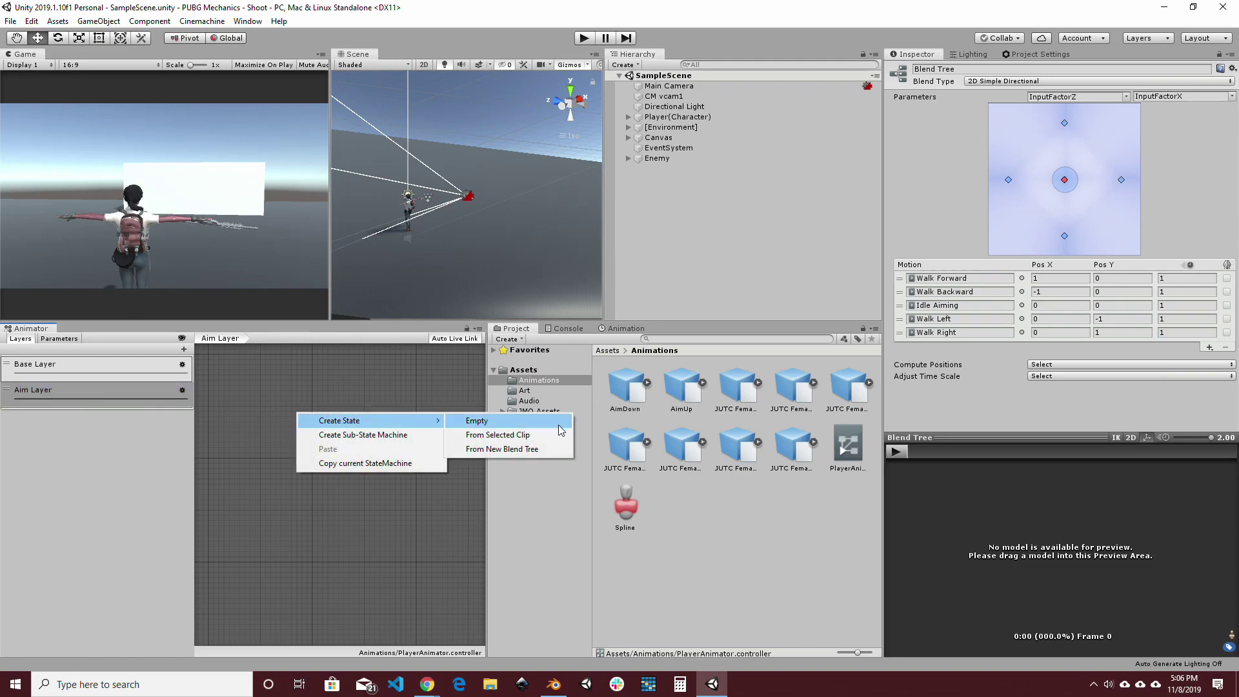
{"action": "left_click", "coordinate": [517, 449]}
{"action": "double_click", "coordinate": [332, 420]}
Add two motion fields to the Aimer blend tree
{"action": "left_click", "coordinate": [1210, 138]}
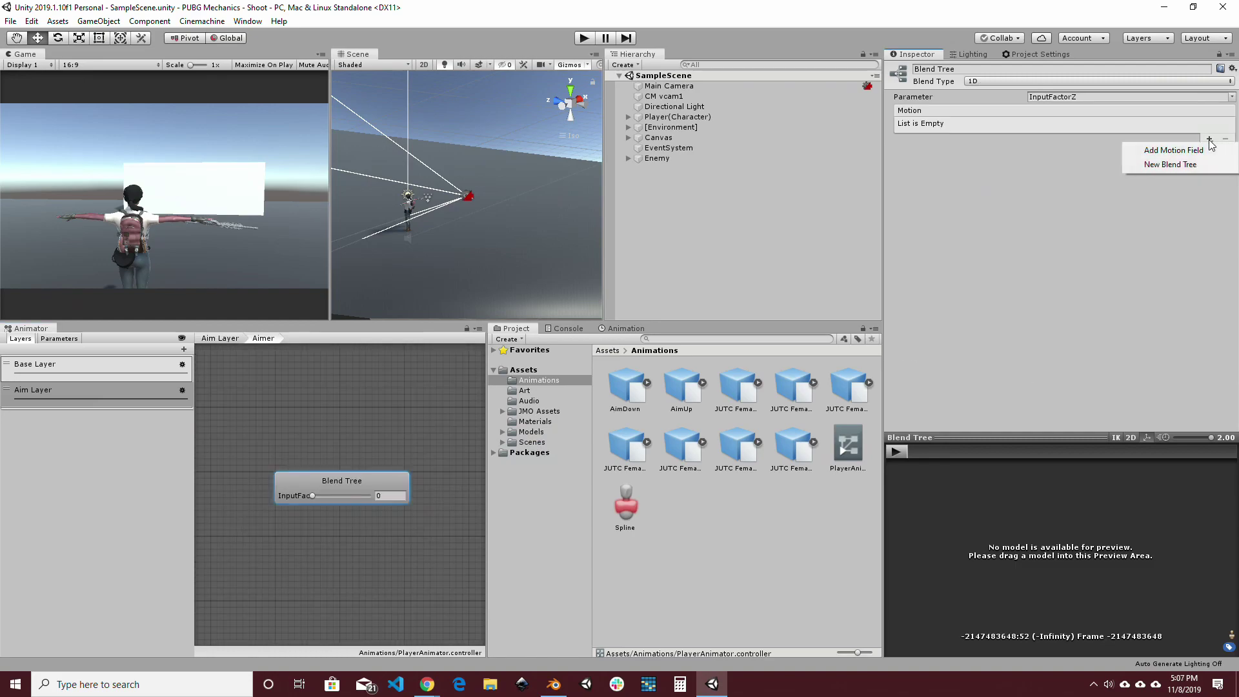
{"action": "left_click", "coordinate": [1202, 155]}
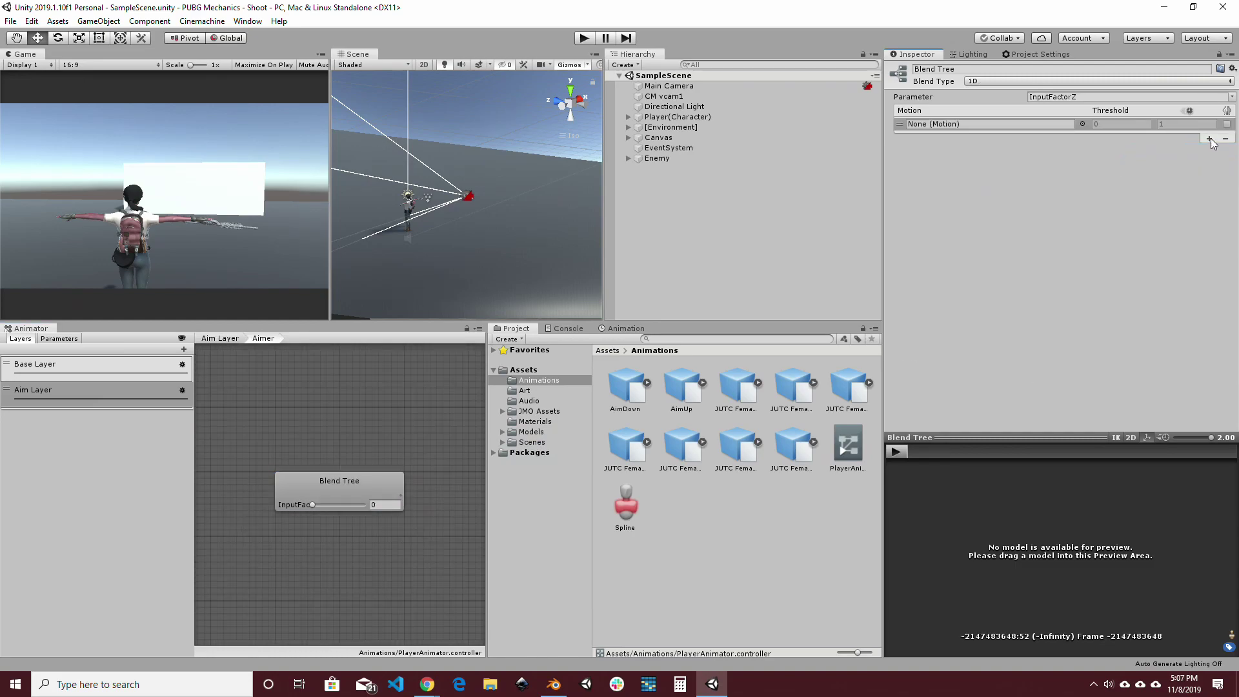
{"action": "left_click", "coordinate": [1209, 138]}
{"action": "left_click", "coordinate": [1173, 149]}
{"action": "left_click", "coordinate": [371, 484]}
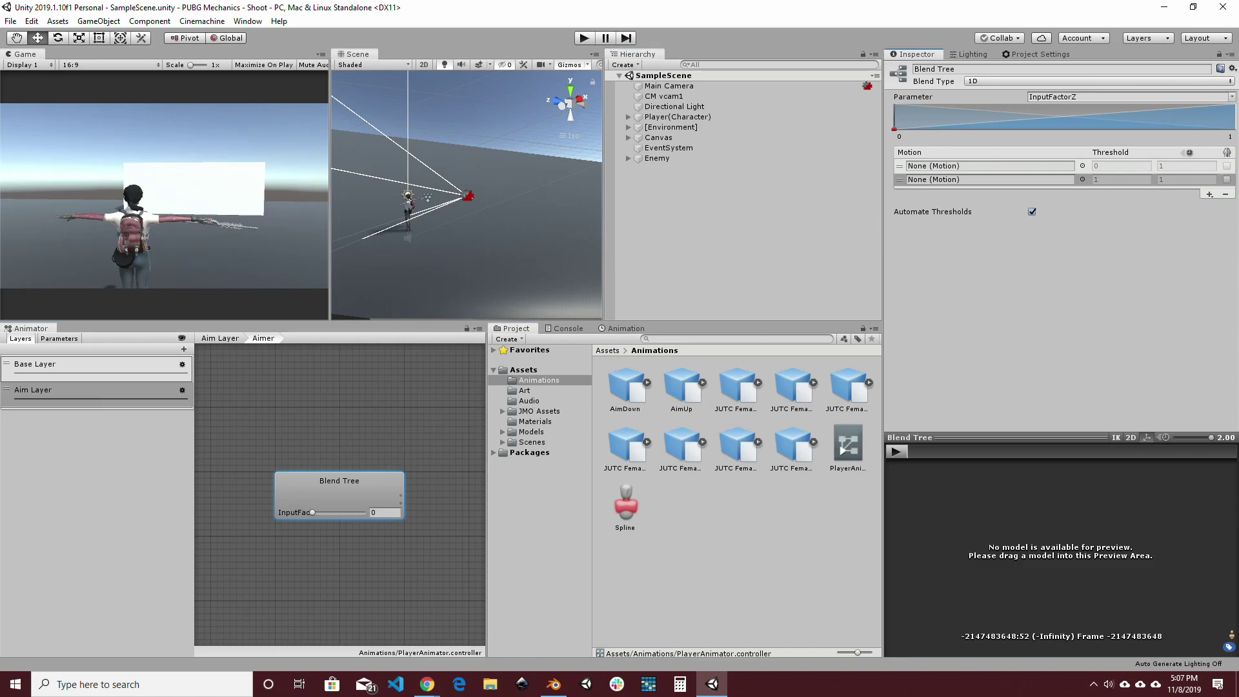
Assign the AimUp clip to the blend tree's first motion field and the AimDown clip to the second
{"action": "left_click", "coordinate": [703, 382]}
{"action": "left_click_drag", "start_coordinate": [792, 384], "coordinate": [991, 166]}
{"action": "left_click", "coordinate": [647, 383]}
{"action": "left_click_drag", "start_coordinate": [737, 384], "coordinate": [994, 179]}
{"action": "left_click", "coordinate": [647, 382]}
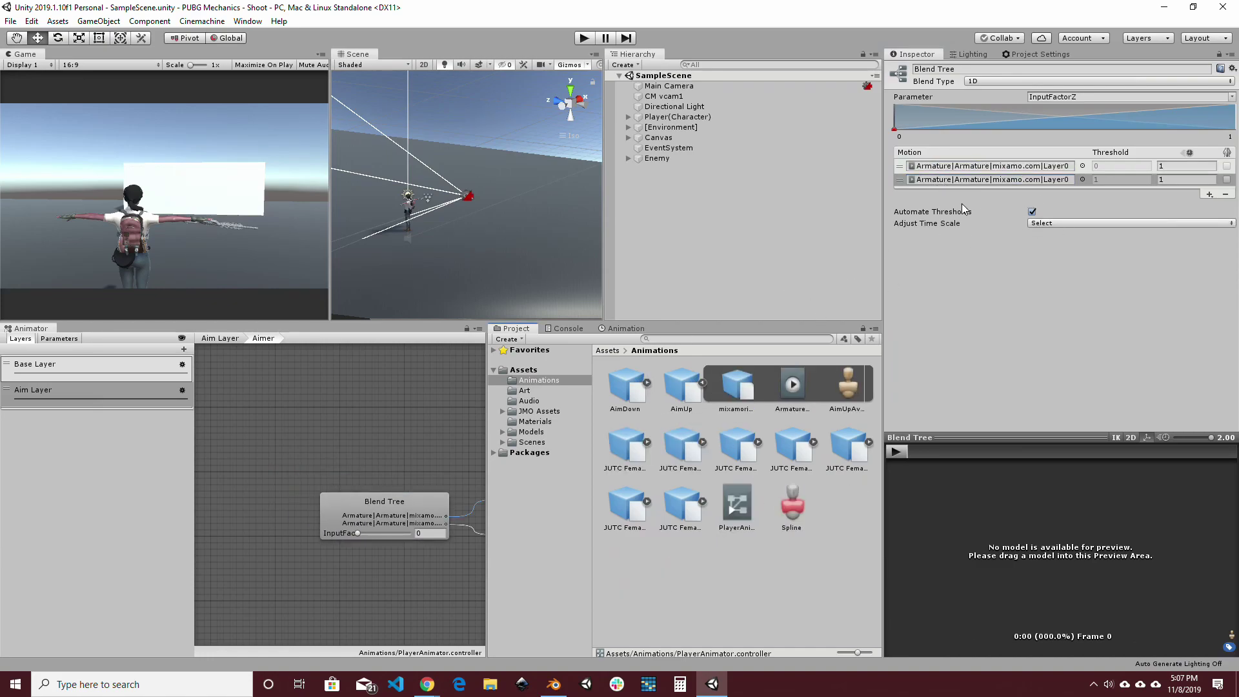
Turn off automatic thresholds in the Aimer blend tree and set the first motion's threshold to -90 and the second's to 90
{"action": "left_click", "coordinate": [998, 167]}
{"action": "left_click", "coordinate": [993, 180]}
{"action": "left_click", "coordinate": [991, 169]}
{"action": "left_click", "coordinate": [1032, 212]}
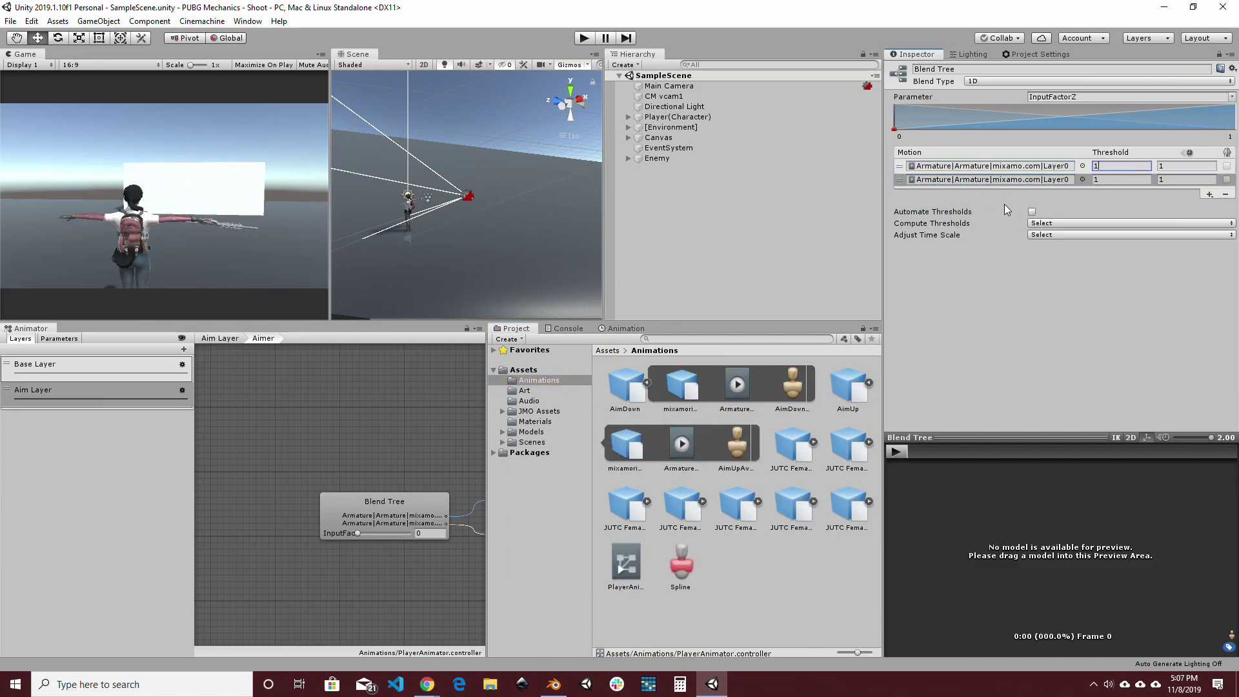
{"action": "key", "text": "BackSpace"}
{"action": "type", "text": "0"}
{"action": "key", "text": "Tab"}
{"action": "key", "text": "Tab"}
{"action": "type", "text": "90"}
{"action": "key", "text": "Return"}
{"action": "left_click", "coordinate": [1120, 166]}
{"action": "type", "text": "-90"}
{"action": "scroll", "coordinate": [435, 516], "scroll_direction": "down", "scroll_amount": 3}
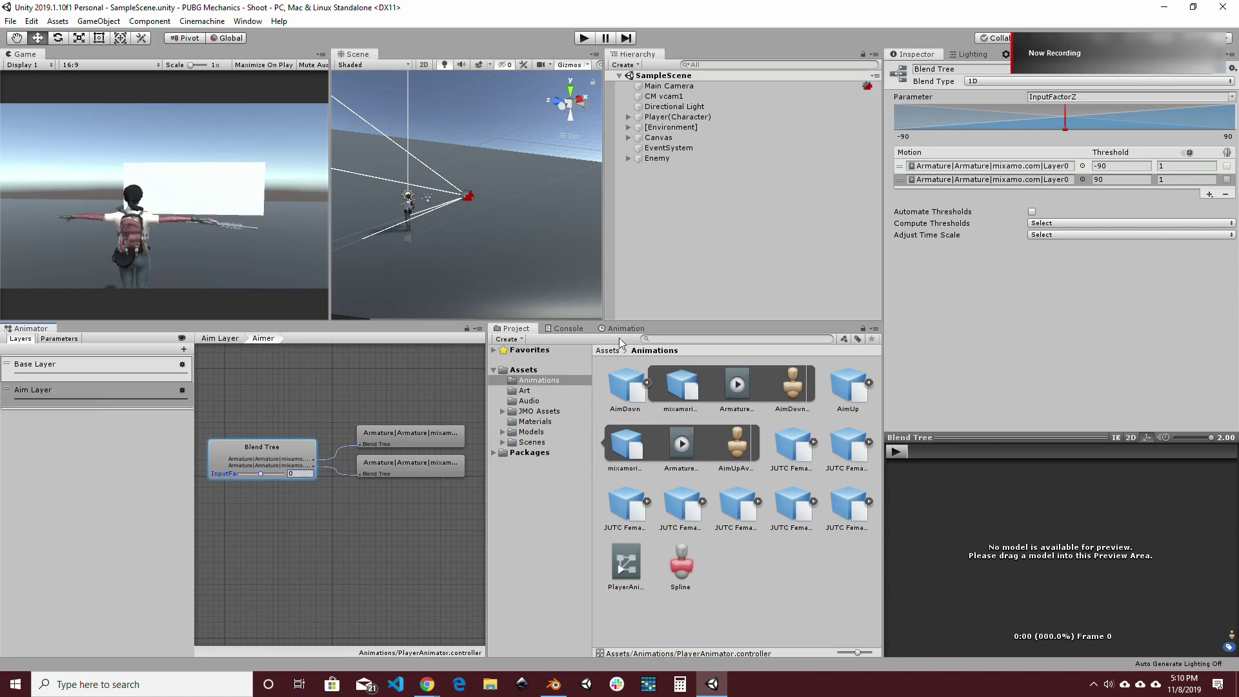
Configure the Aim Layer with a weight of 1, the Spline avatar mask and Additive blending
{"action": "left_click", "coordinate": [181, 391]}
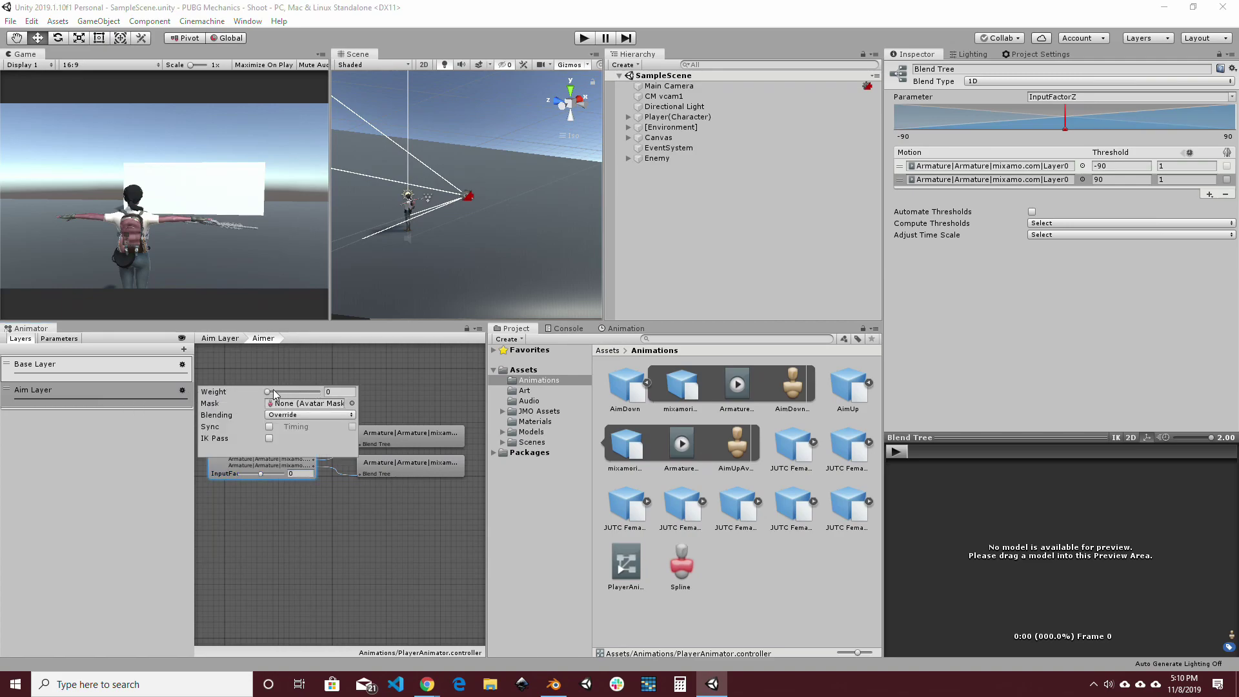
{"action": "left_click_drag", "start_coordinate": [271, 394], "coordinate": [350, 404]}
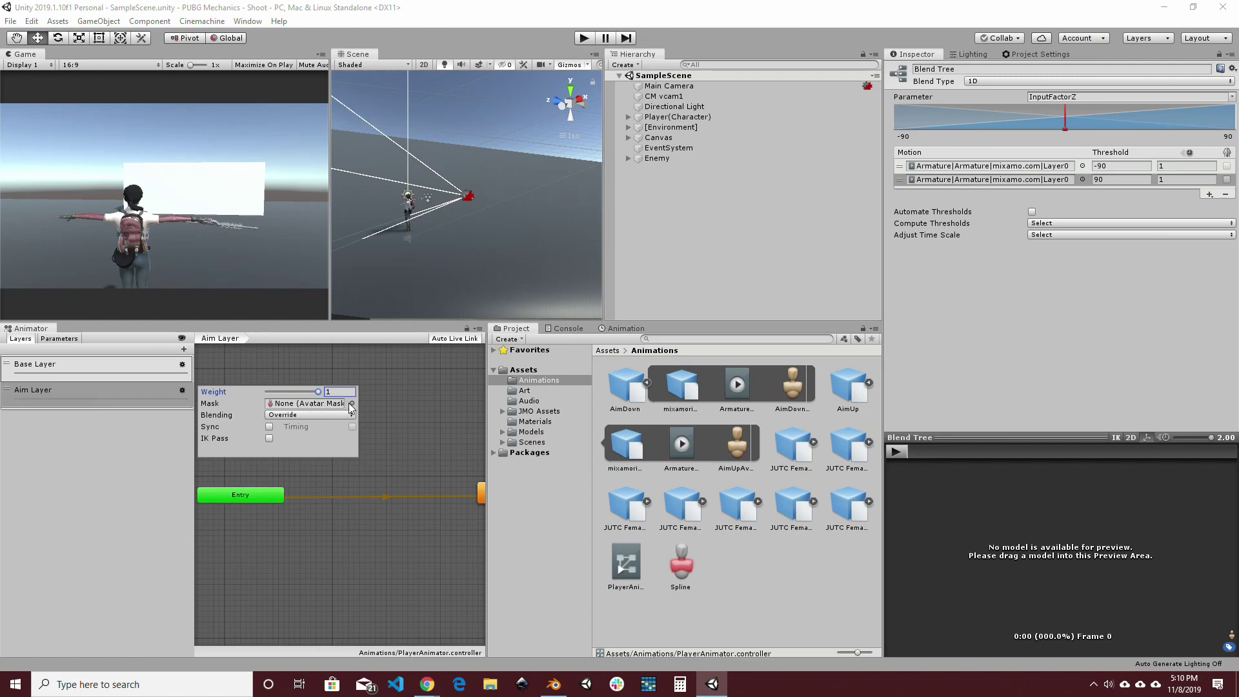
{"action": "left_click", "coordinate": [352, 404]}
{"action": "left_click", "coordinate": [522, 78]}
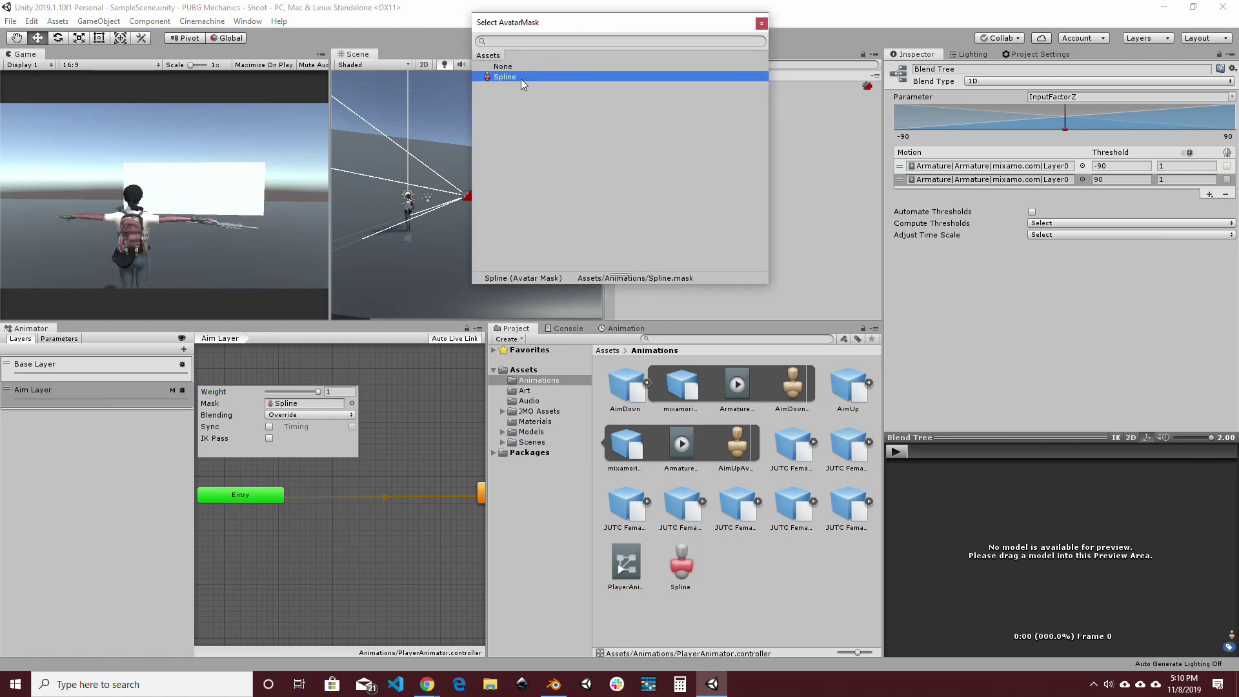
{"action": "left_click", "coordinate": [307, 414]}
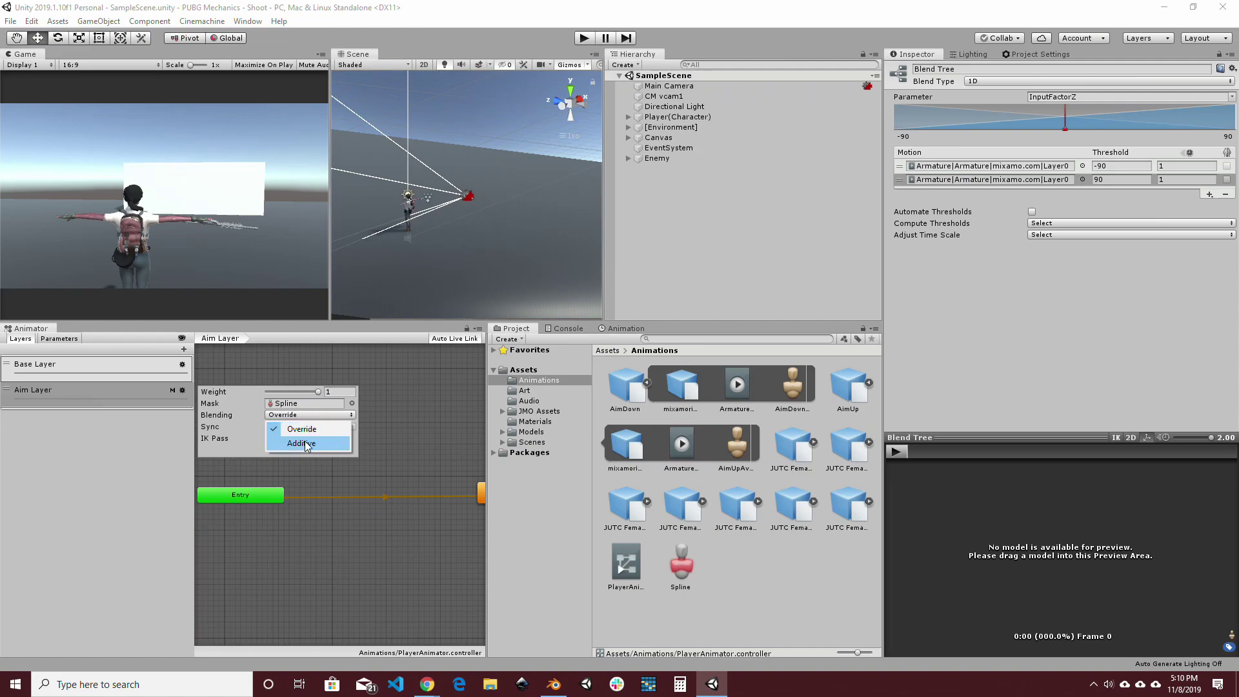
{"action": "left_click", "coordinate": [305, 440]}
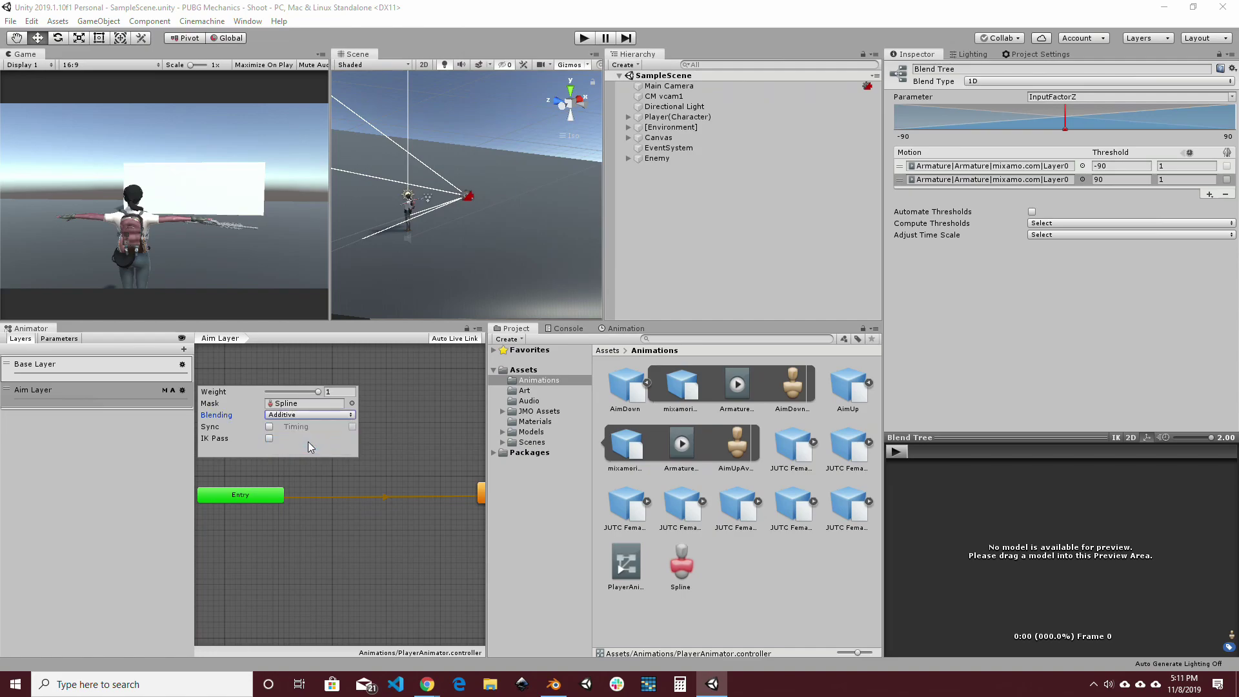
{"action": "left_click", "coordinate": [269, 439]}
{"action": "left_click", "coordinate": [269, 438]}
{"action": "left_click", "coordinate": [111, 486]}
Add a float parameter named AimAngle to the PlayerAnimator controller
{"action": "left_click", "coordinate": [59, 338]}
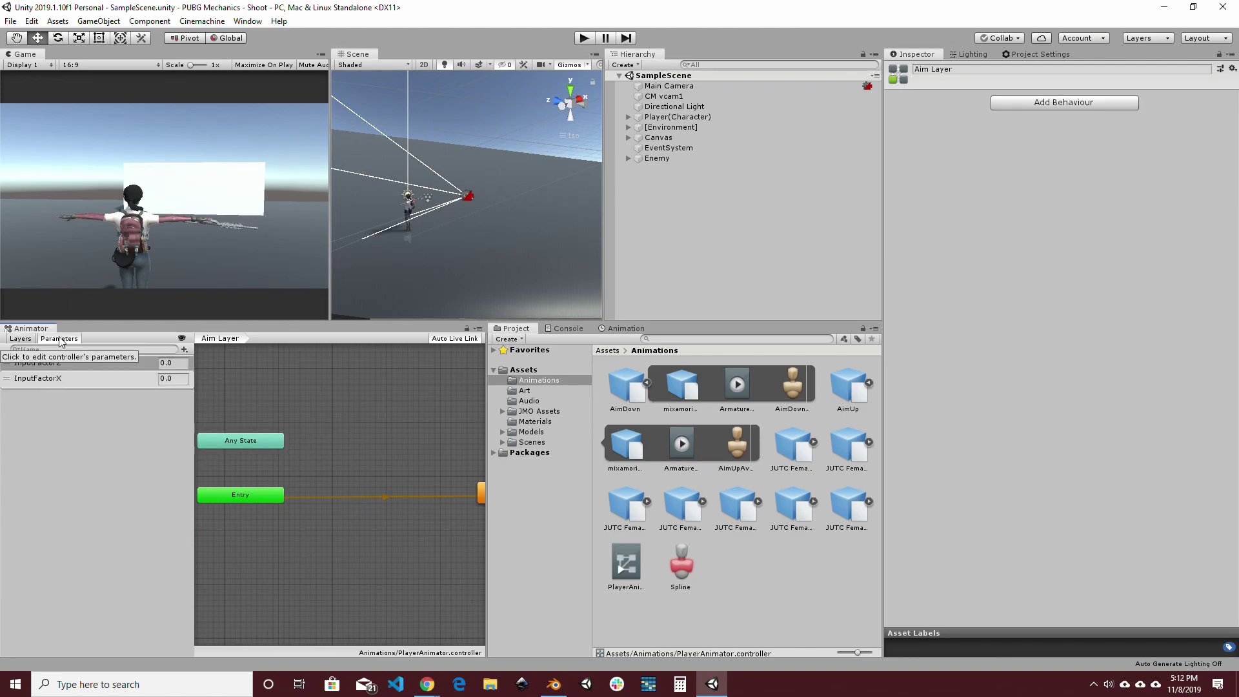
{"action": "left_click", "coordinate": [184, 350]}
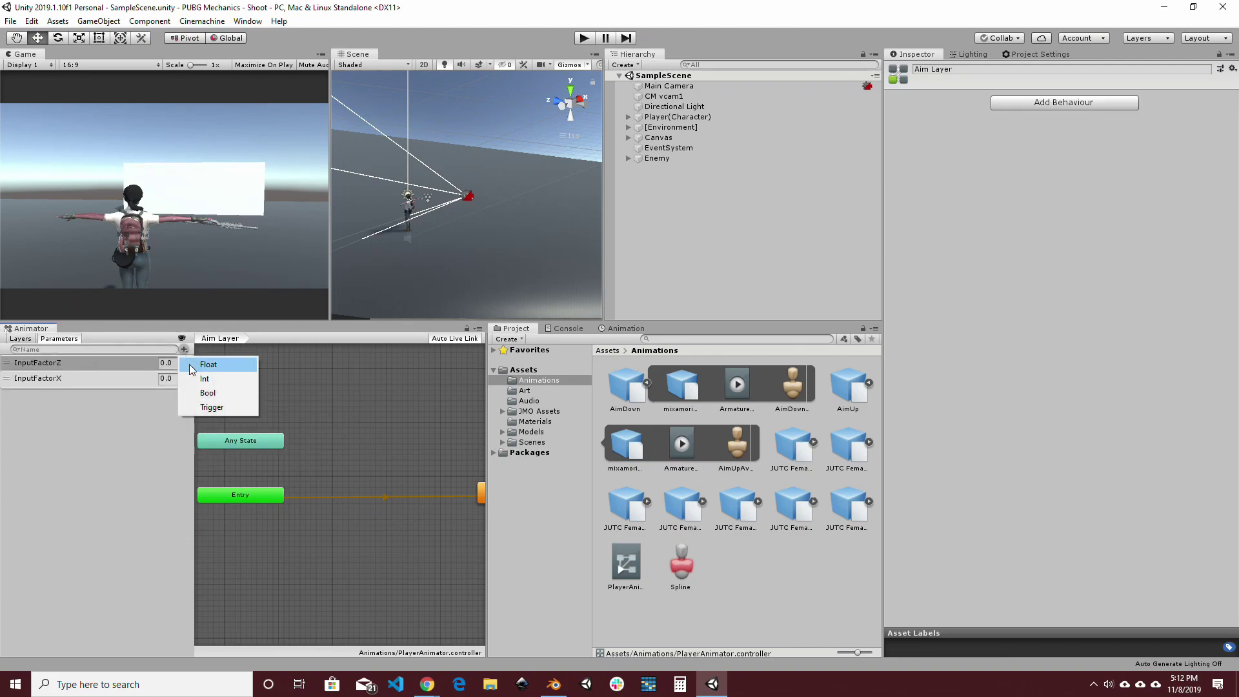
{"action": "left_click", "coordinate": [192, 365]}
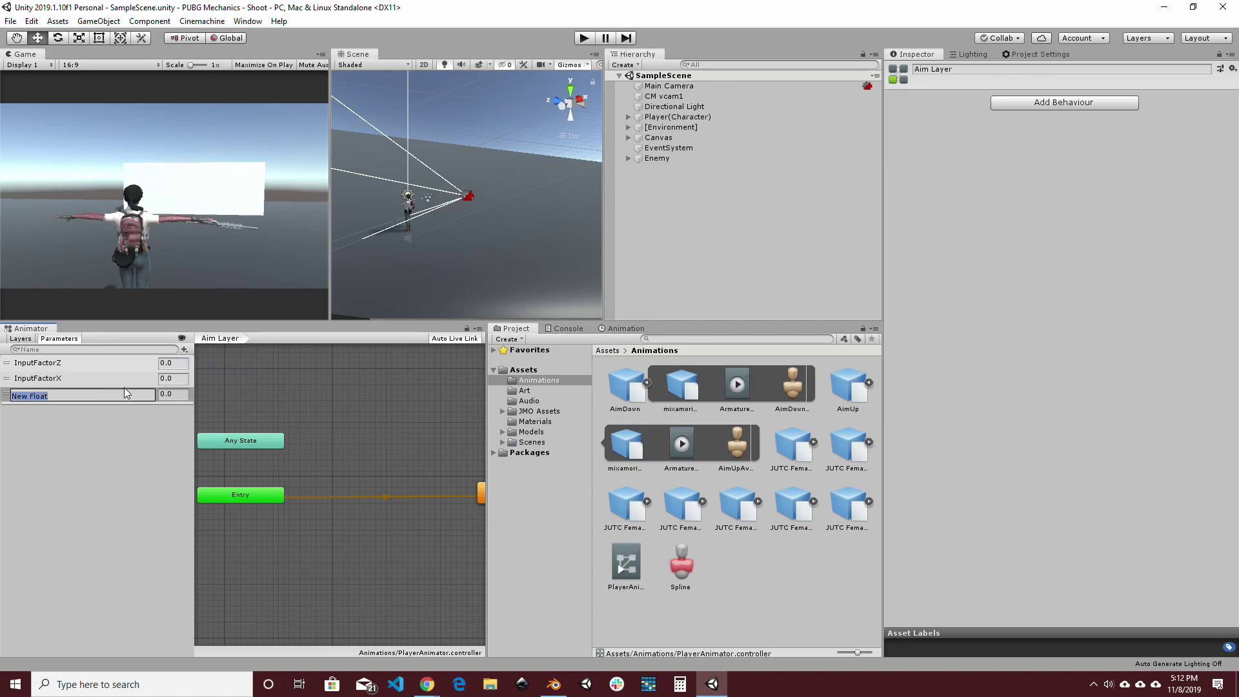
{"action": "type", "text": "AimAngle"}
{"action": "key", "text": "Return"}
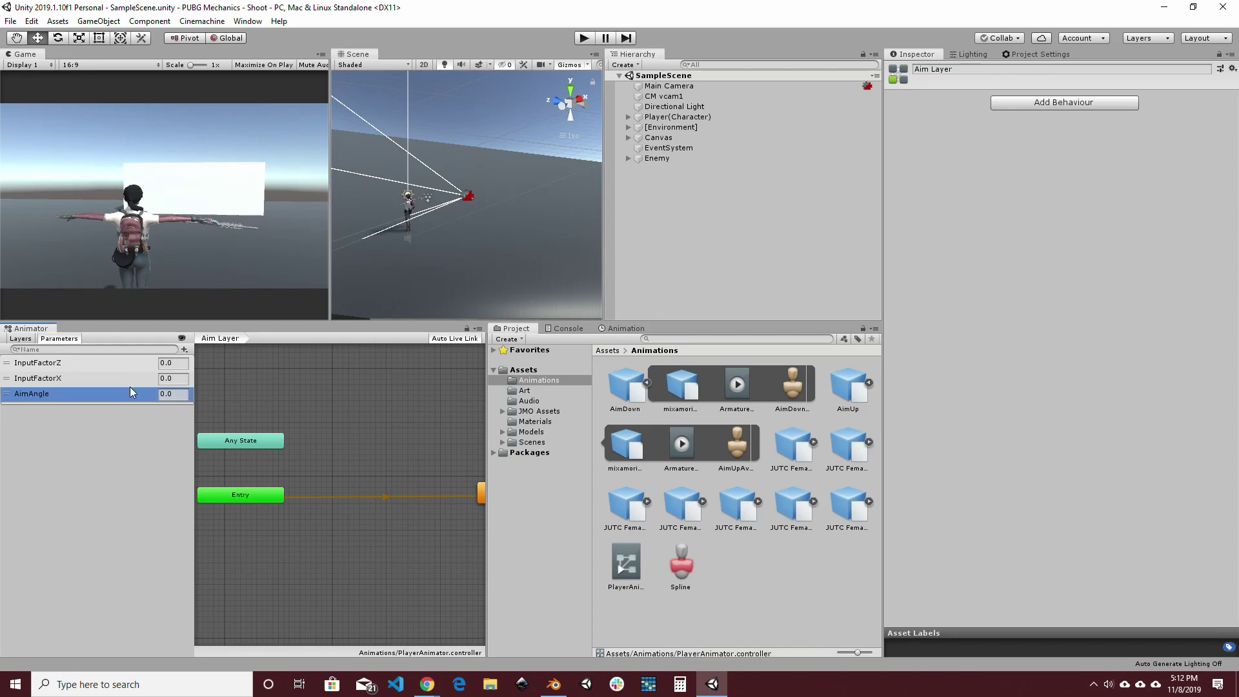
Open the Aim Layer's Aimer blend tree and set its blend parameter to AimAngle
{"action": "left_click", "coordinate": [20, 338]}
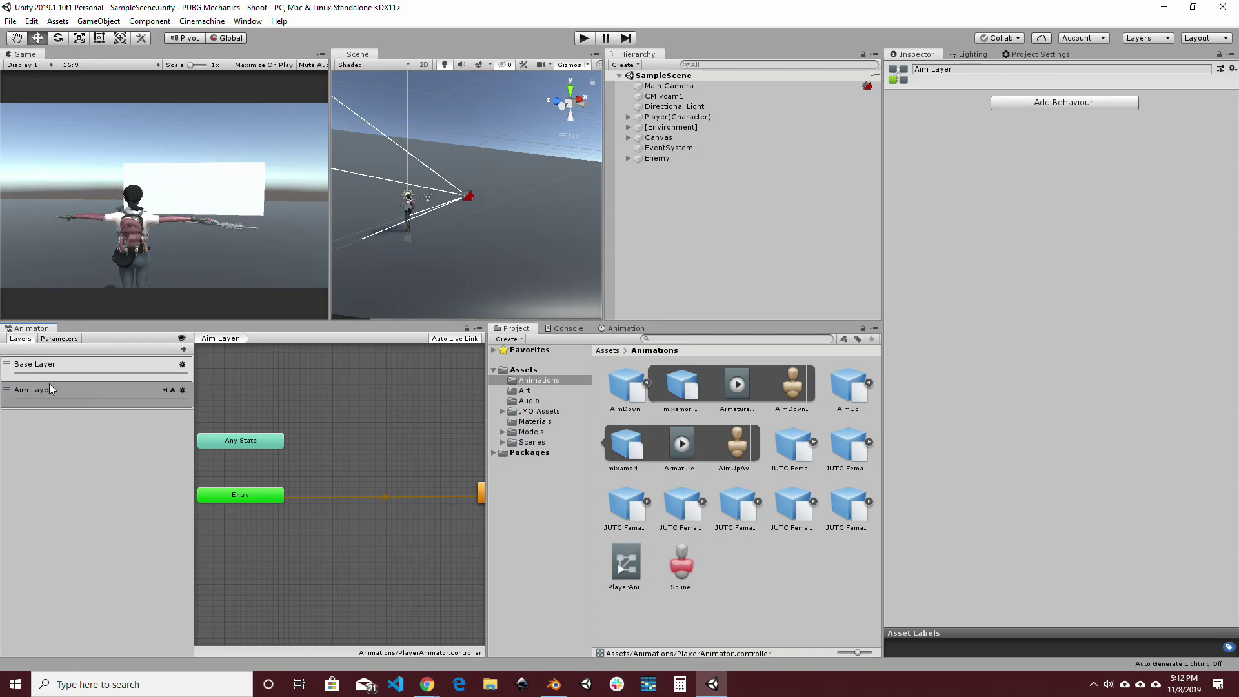
{"action": "scroll", "coordinate": [444, 495], "scroll_direction": "down", "scroll_amount": 2}
{"action": "middle_click_drag", "start_coordinate": [348, 495], "coordinate": [301, 495]}
{"action": "left_click", "coordinate": [454, 490]}
{"action": "double_click", "coordinate": [454, 490]}
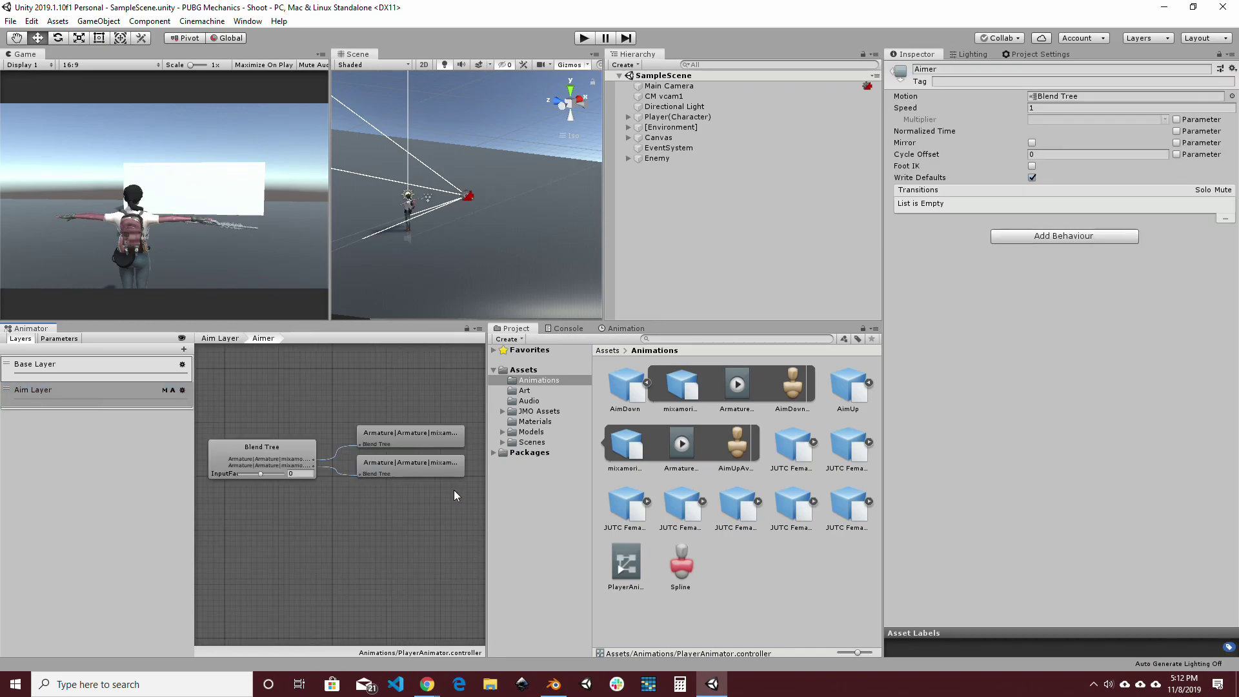
{"action": "left_click", "coordinate": [270, 455]}
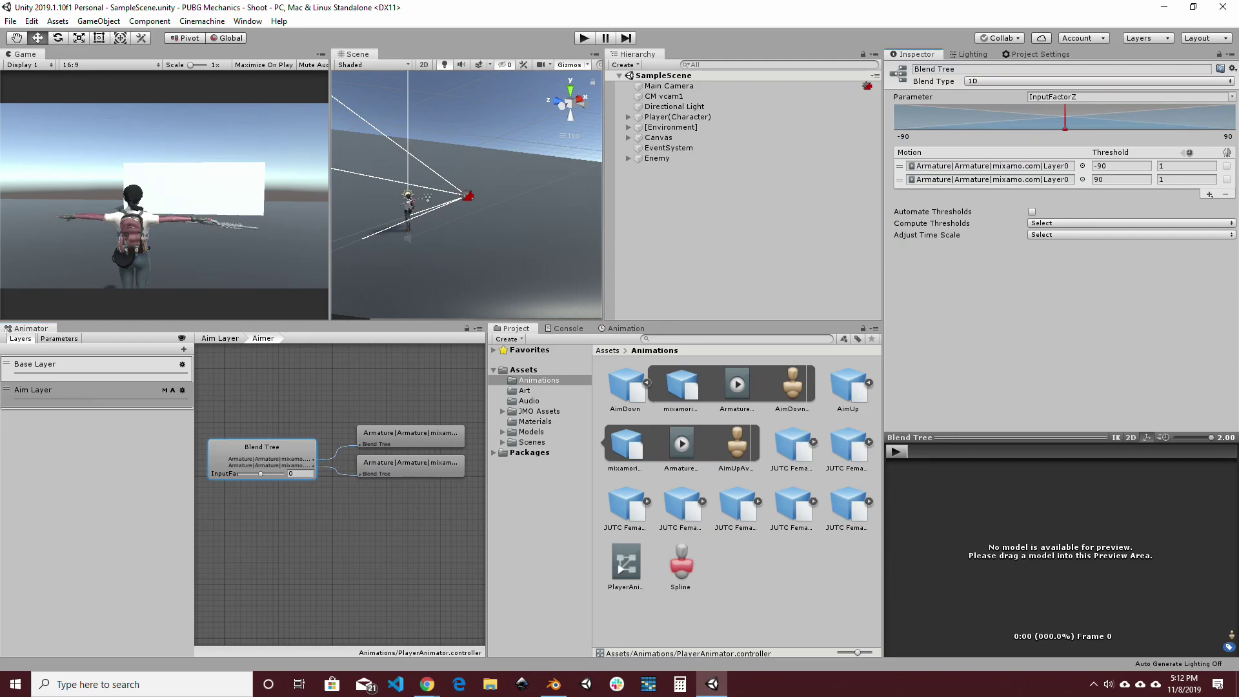
{"action": "left_click", "coordinate": [1224, 101]}
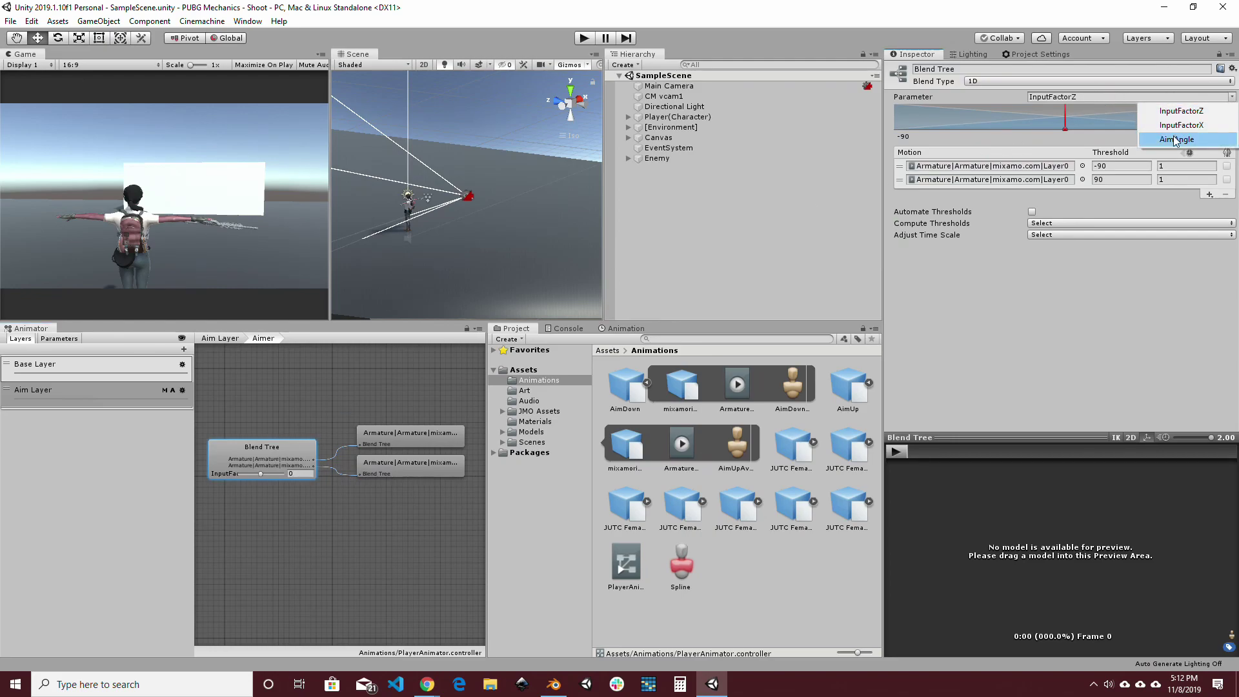
{"action": "left_click", "coordinate": [1200, 138]}
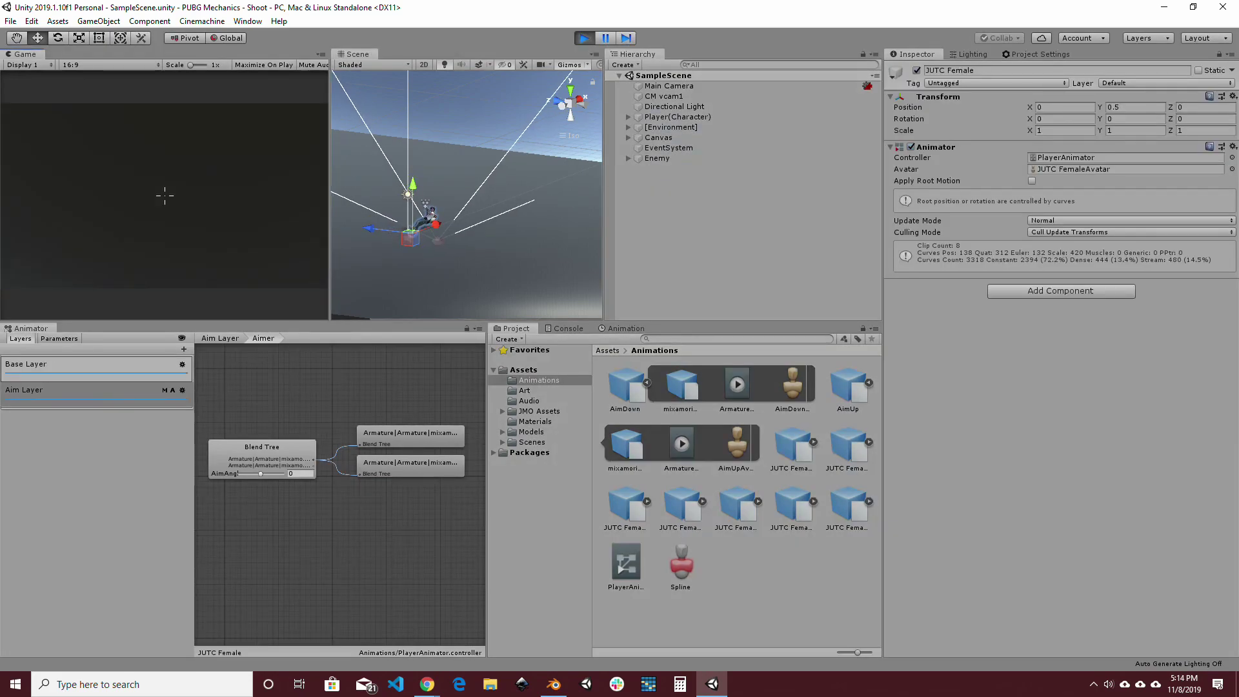
Play the scene, vary the Aimer blend tree's AimAngle to examine the character's aim pose, and end play mode
{"action": "key", "text": "ctrl+p"}
{"action": "key", "text": "ctrl+p"}
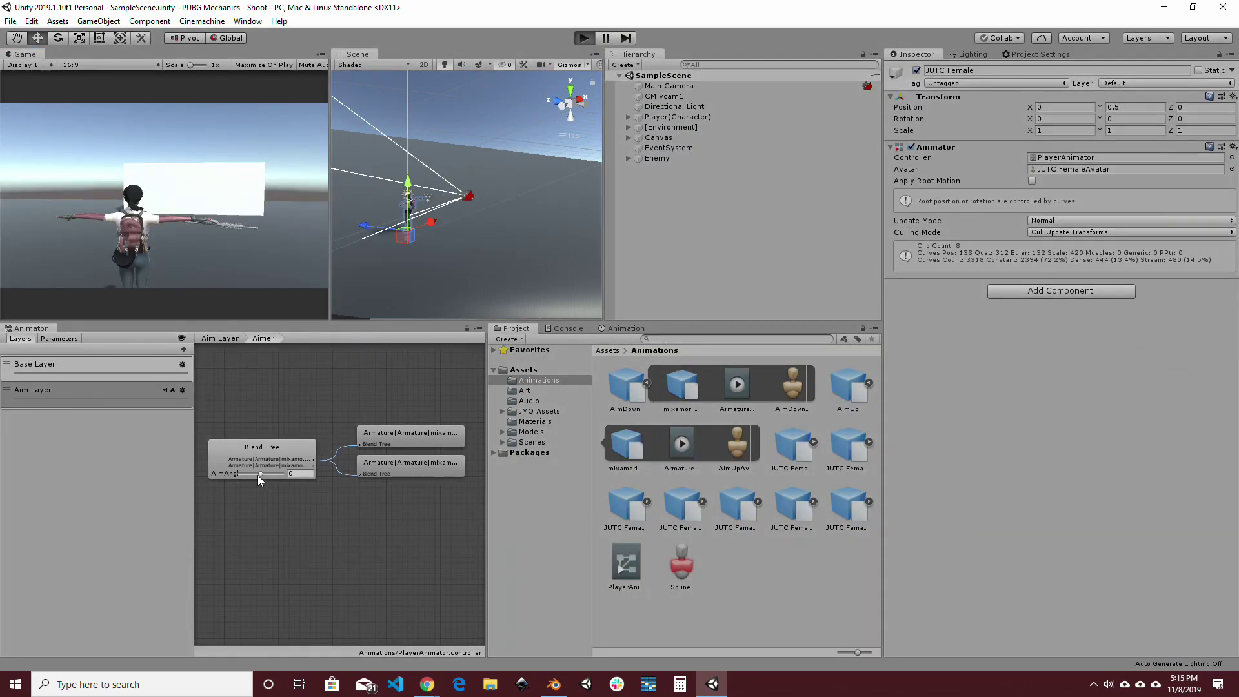
{"action": "left_click", "coordinate": [185, 210]}
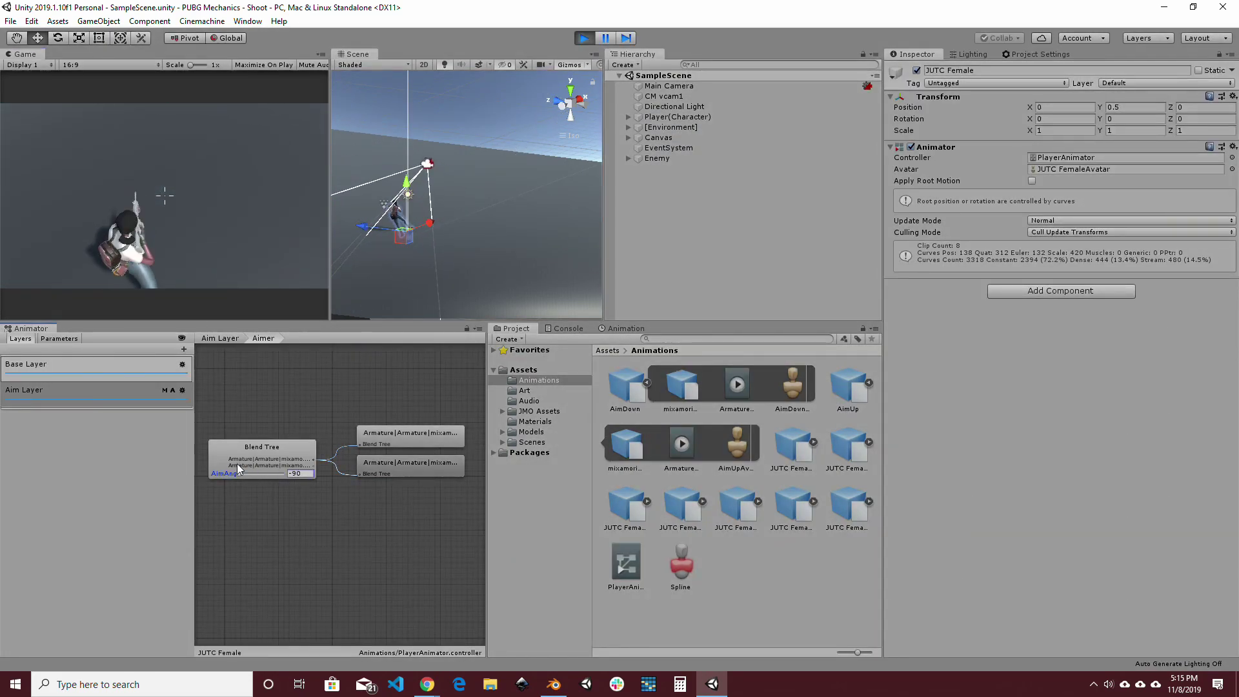
{"action": "left_click", "coordinate": [266, 249]}
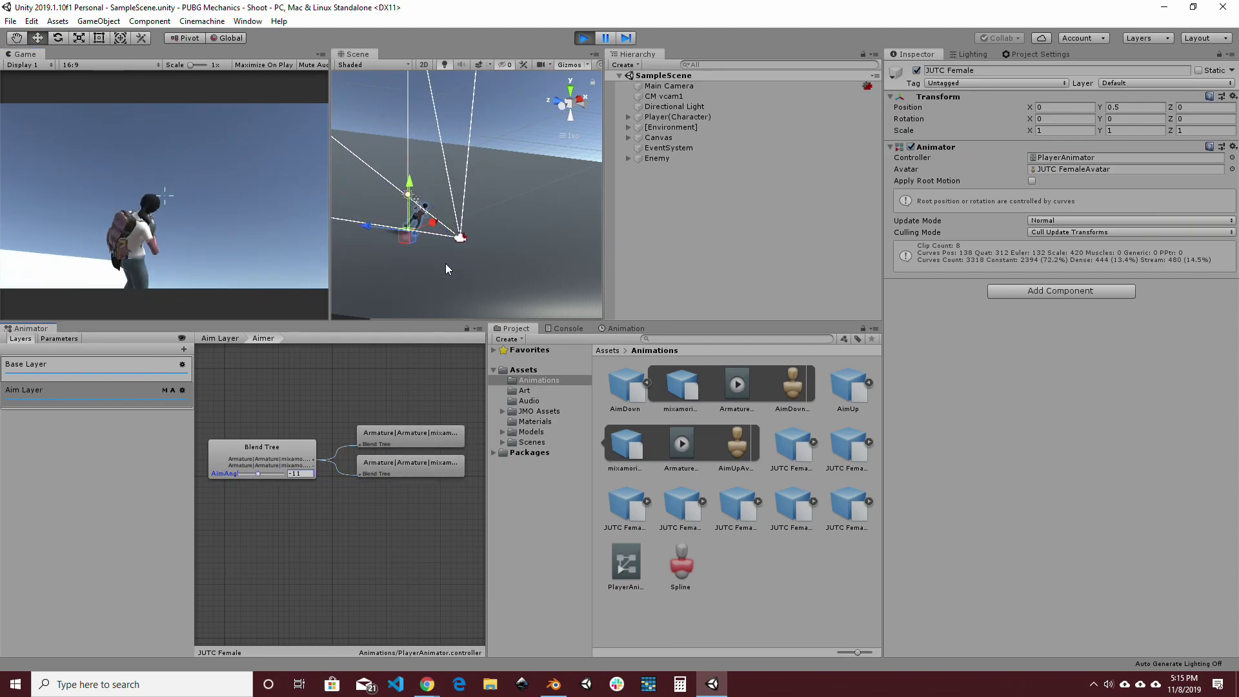
{"action": "scroll", "coordinate": [428, 245], "scroll_direction": "up", "scroll_amount": 10}
{"action": "middle_click_drag", "start_coordinate": [429, 244], "coordinate": [480, 284]}
{"action": "left_click_drag", "start_coordinate": [259, 476], "coordinate": [245, 476]}
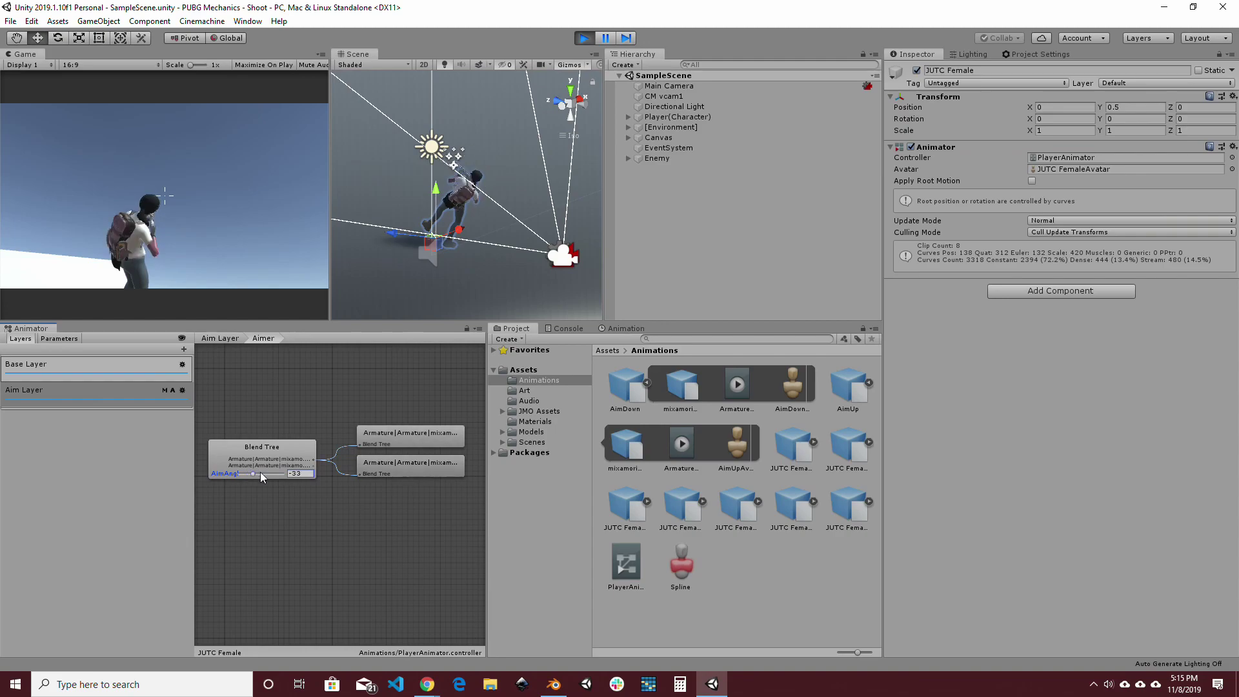
{"action": "left_click", "coordinate": [584, 38]}
Open MouseControllerScript, comment out the player.Rotate(Vector3.left * _mouseY) line in Update, and save the script
{"action": "left_click", "coordinate": [661, 115]}
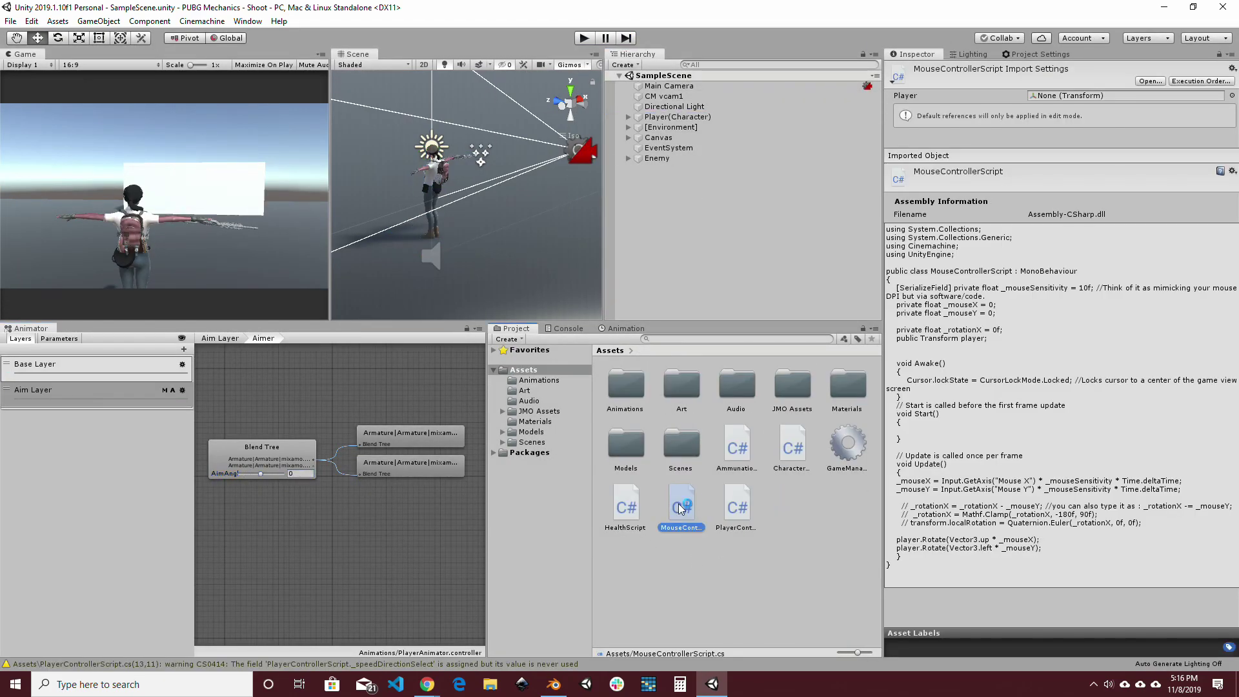
{"action": "double_click", "coordinate": [679, 503]}
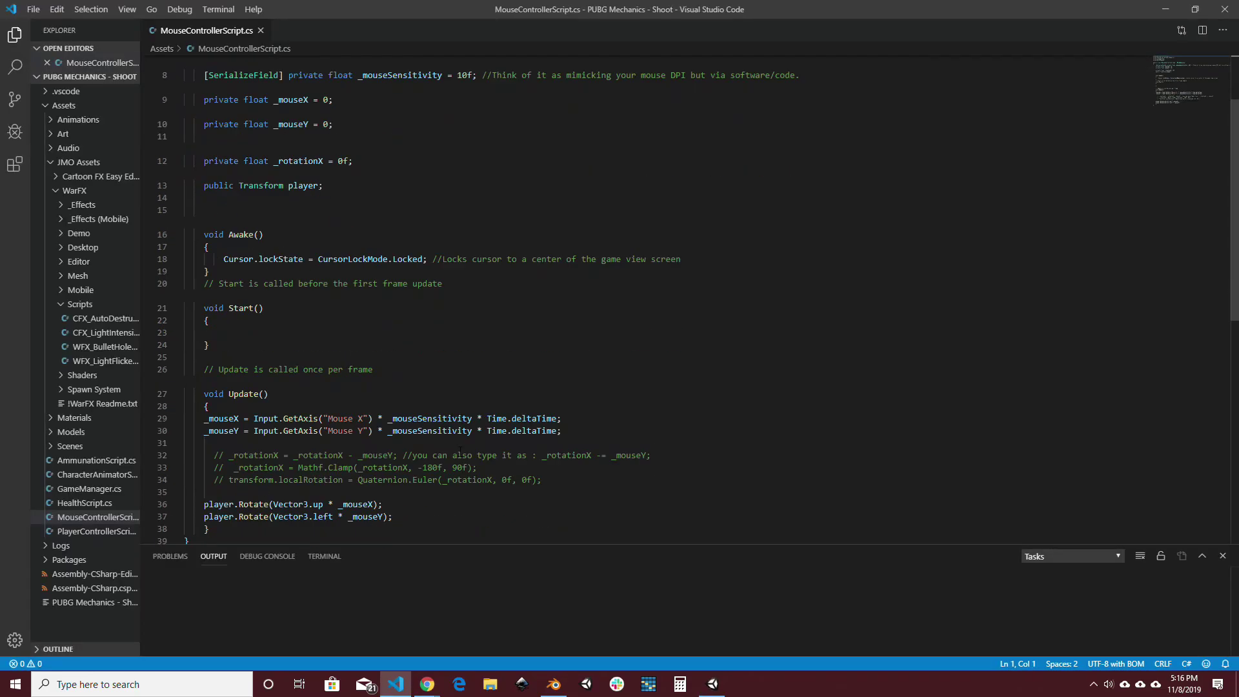
{"action": "key", "text": "ctrl+slash"}
{"action": "key", "text": "ctrl+s"}
Switch back to Unity and test the running character's aim pose with AimAngle lowered to about -79
{"action": "key", "text": "alt+Tab"}
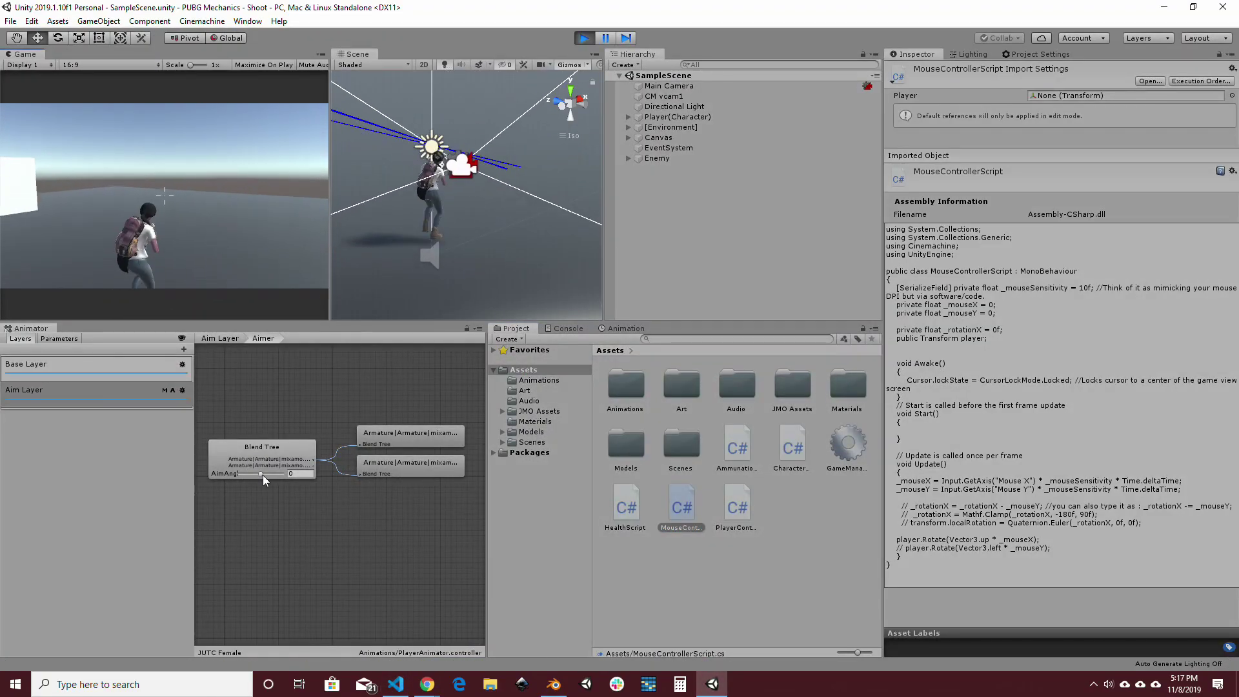
{"action": "left_click_drag", "start_coordinate": [262, 475], "coordinate": [242, 473]}
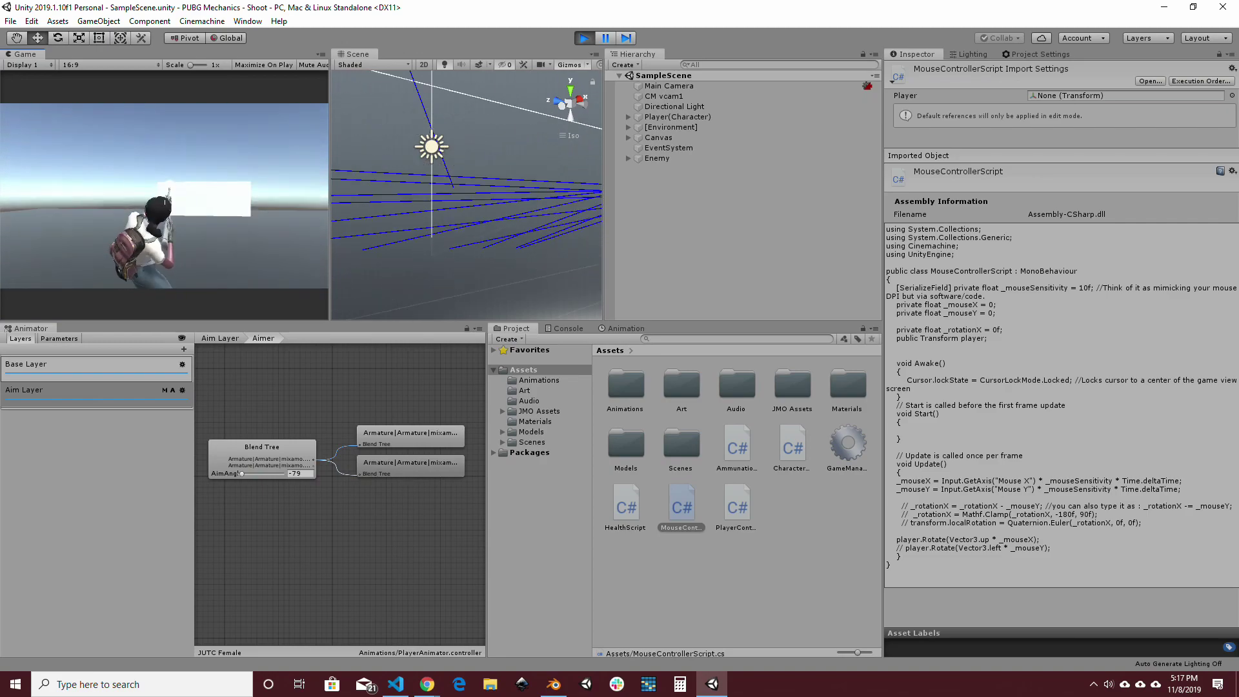
{"action": "key", "text": "Escape"}
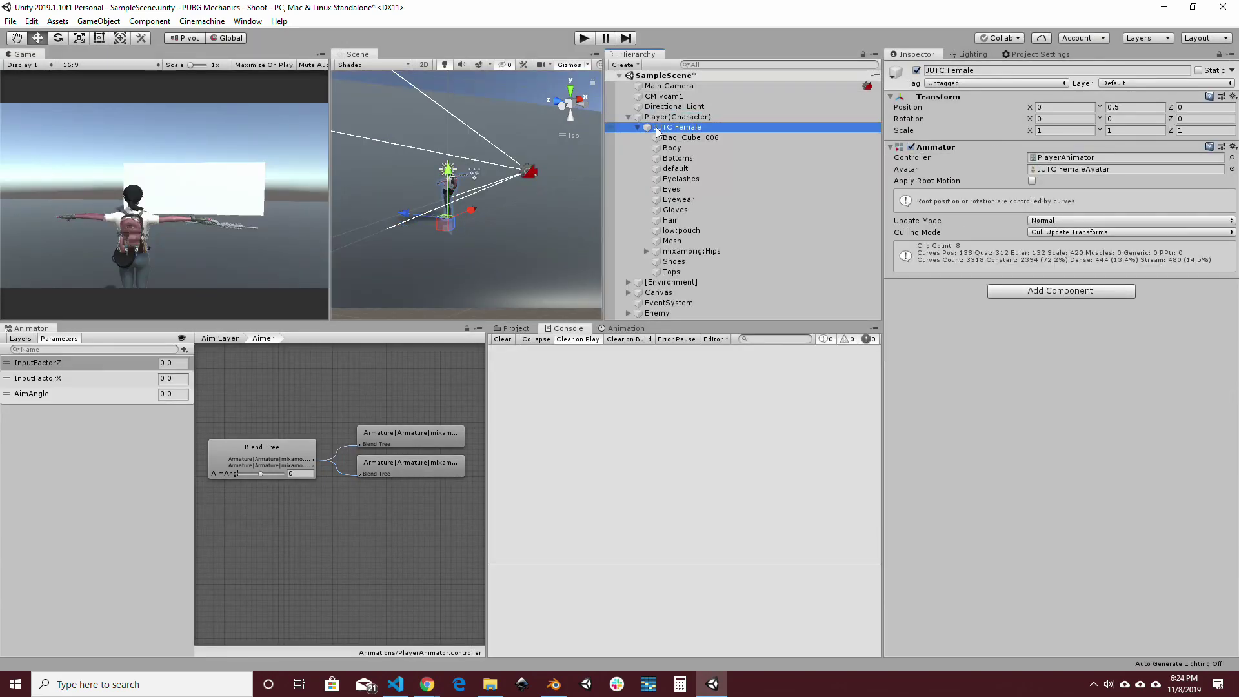
Create an empty child object under Player(Character) and name it AimPivot
{"action": "left_click", "coordinate": [637, 127]}
{"action": "left_click", "coordinate": [643, 118]}
{"action": "left_click", "coordinate": [644, 126]}
{"action": "left_click", "coordinate": [645, 118]}
{"action": "right_click", "coordinate": [656, 120]}
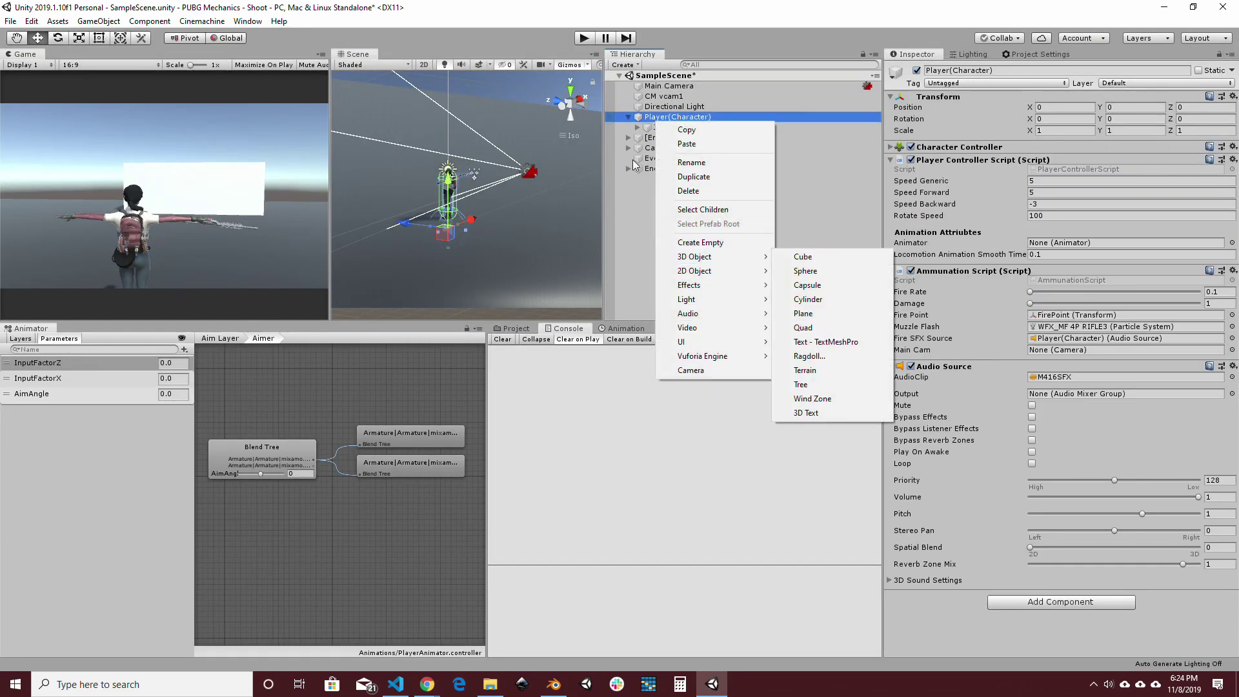
{"action": "left_click", "coordinate": [700, 242]}
{"action": "left_click", "coordinate": [1000, 69]}
{"action": "type", "text": "AimerPivot"}
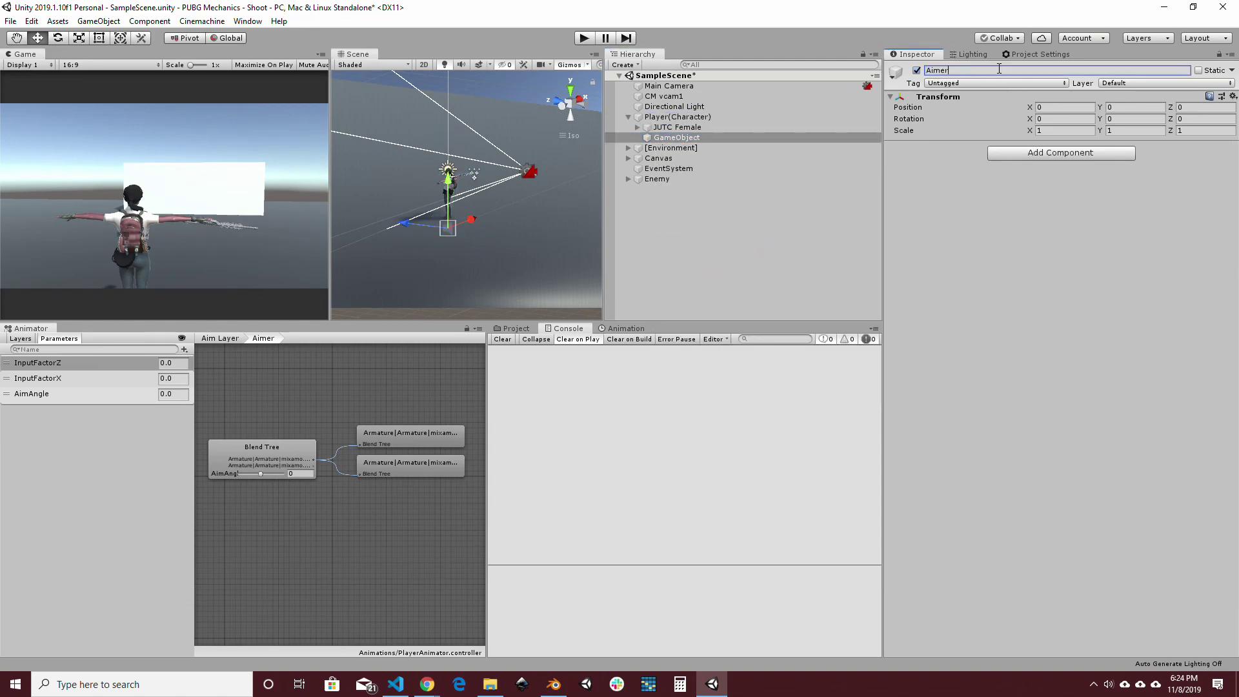
{"action": "key", "text": "BackSpace"}
{"action": "key", "text": "BackSpace"}
{"action": "key", "text": "Return"}
Try to attach the PlayerAimer script from the project assets to the AimPivot object
{"action": "left_click", "coordinate": [511, 328]}
{"action": "left_click_drag", "start_coordinate": [737, 507], "coordinate": [1018, 265]}
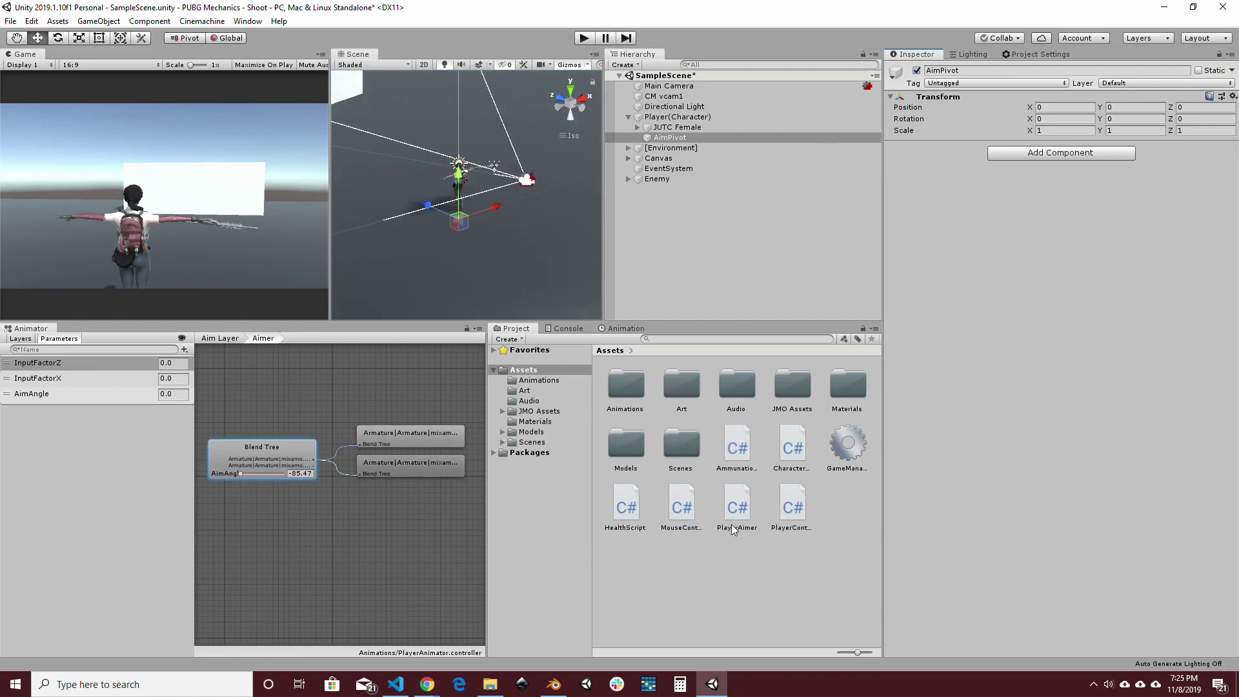
Open the PlayerAimer script and examine how PlayerControllerScript and MouseControllerScript use it for the aim angle and pivot rotation
{"action": "left_click", "coordinate": [736, 517]}
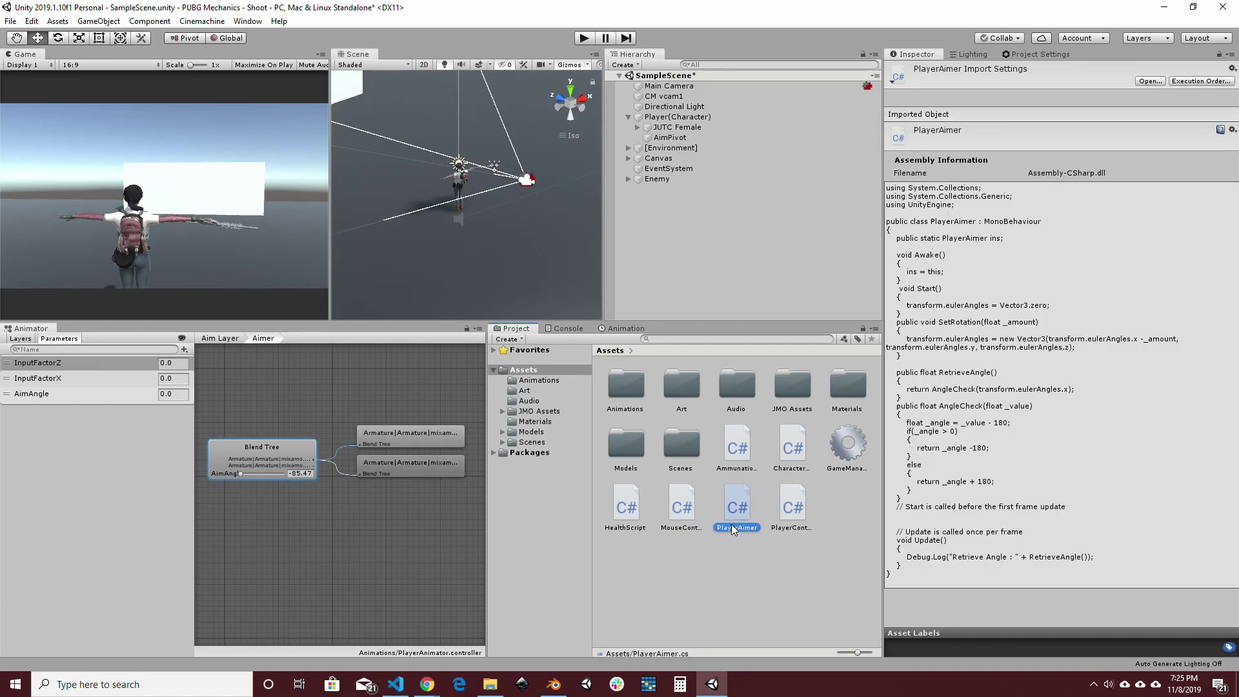
{"action": "double_click", "coordinate": [735, 513]}
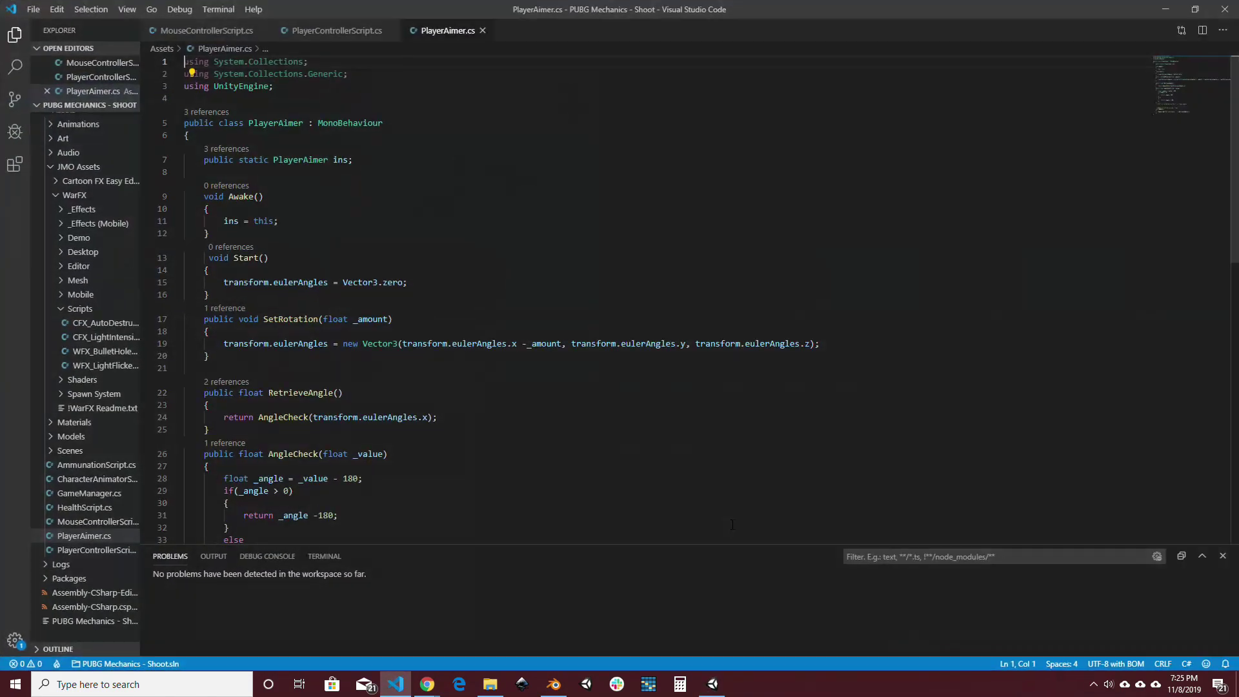
{"action": "left_click", "coordinate": [332, 31]}
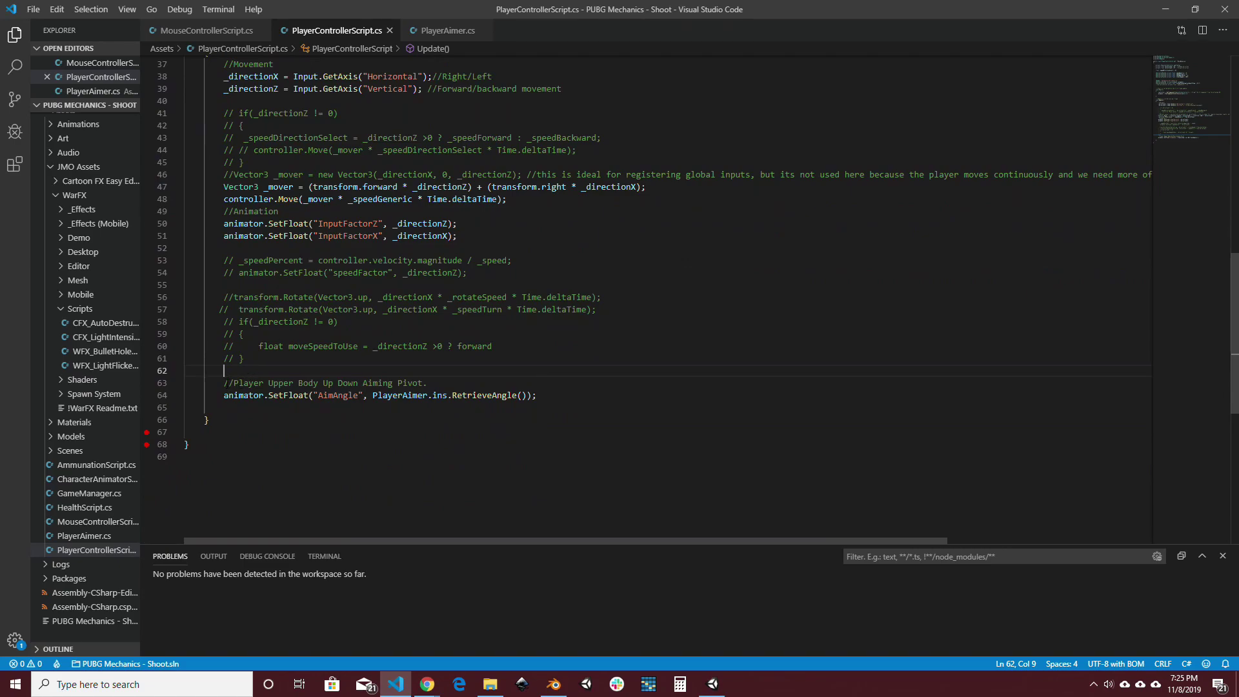
{"action": "left_click_drag", "start_coordinate": [224, 382], "coordinate": [278, 395]}
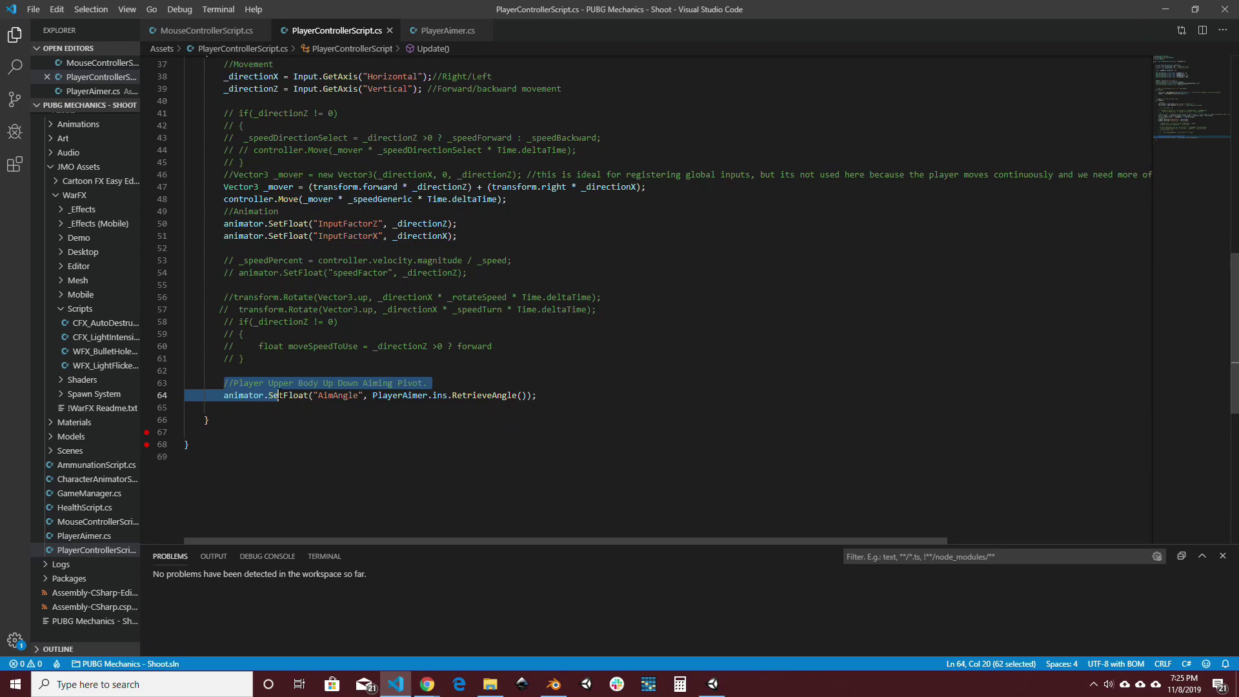
{"action": "left_click", "coordinate": [194, 30]}
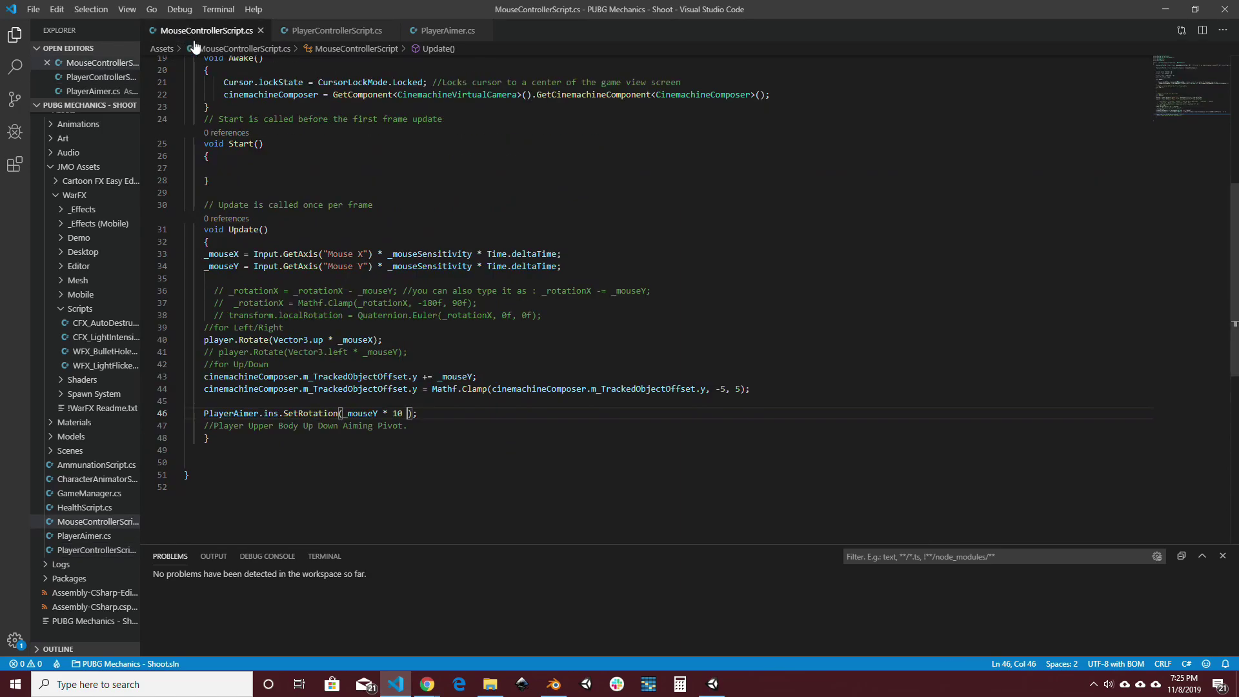
{"action": "scroll", "coordinate": [334, 467], "scroll_direction": "down", "scroll_amount": 1}
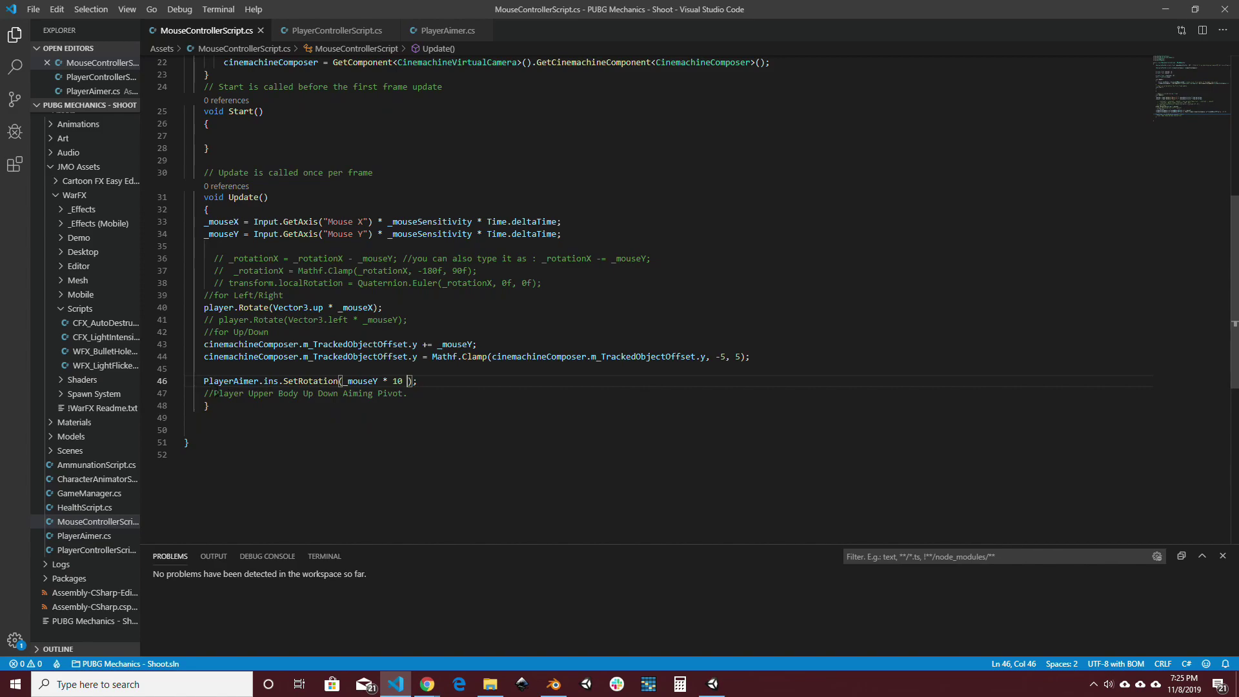
{"action": "left_click", "coordinate": [244, 380]}
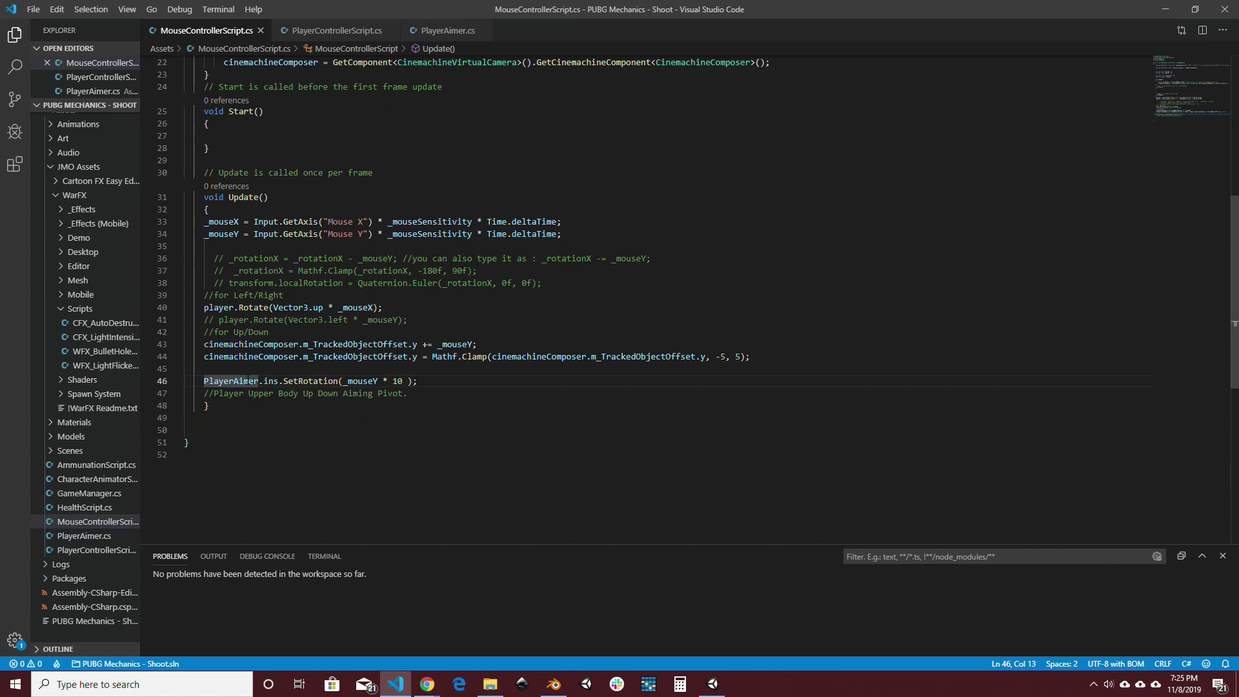
Move the PlayerAimer.ins.SetRotation call below the upper-body aiming pivot comment in MouseControllerScript and save the script
{"action": "key", "text": "alt+Down"}
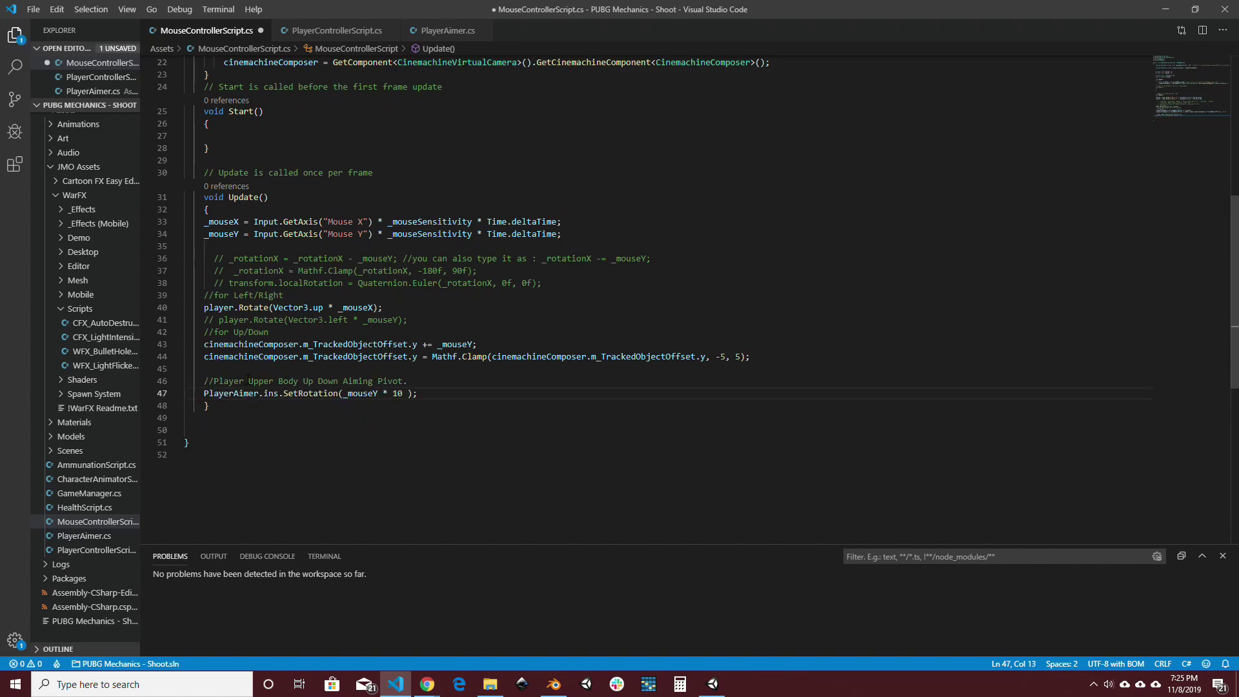
{"action": "key", "text": "ctrl+s"}
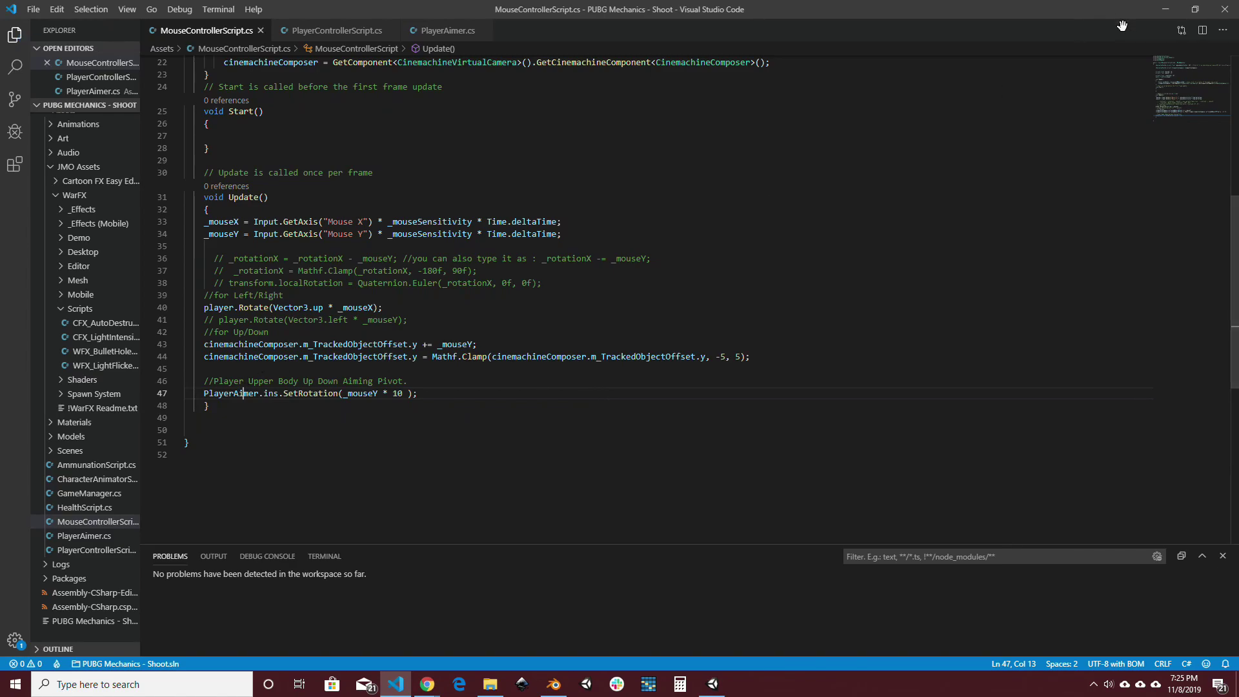
Return to Unity and play the scene, moving the character while aiming up and down to test the AimPivot rotation
{"action": "left_click", "coordinate": [1165, 7]}
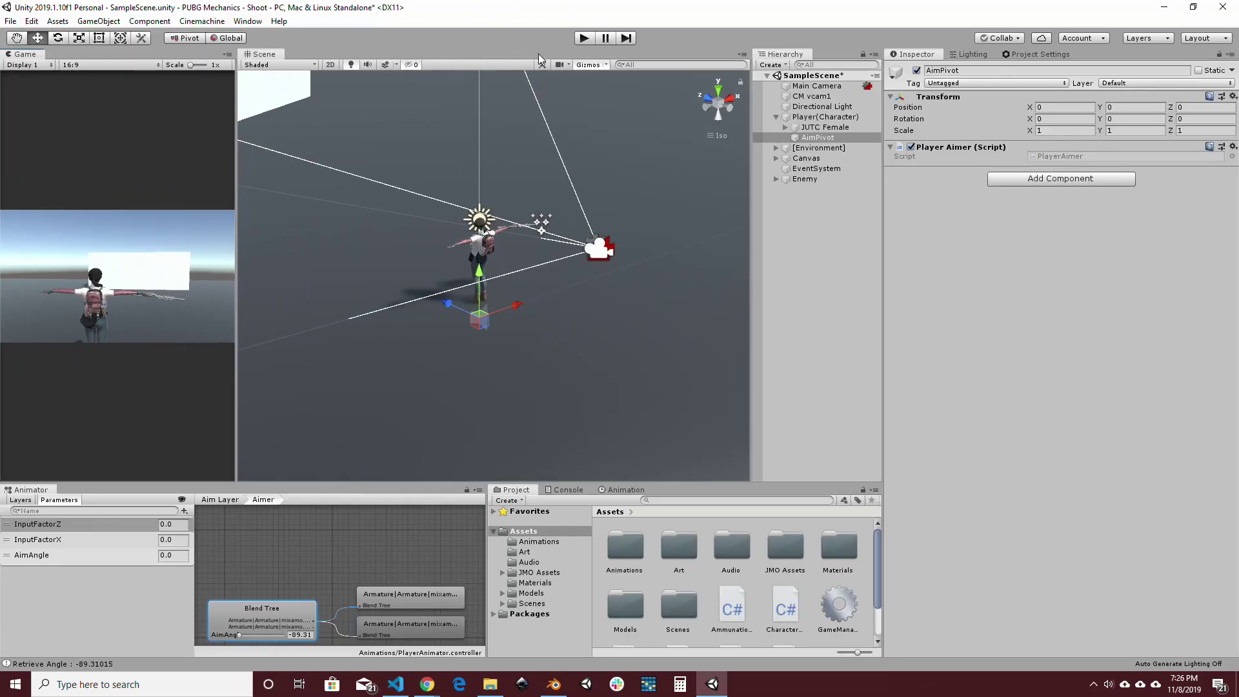
{"action": "left_click", "coordinate": [585, 38]}
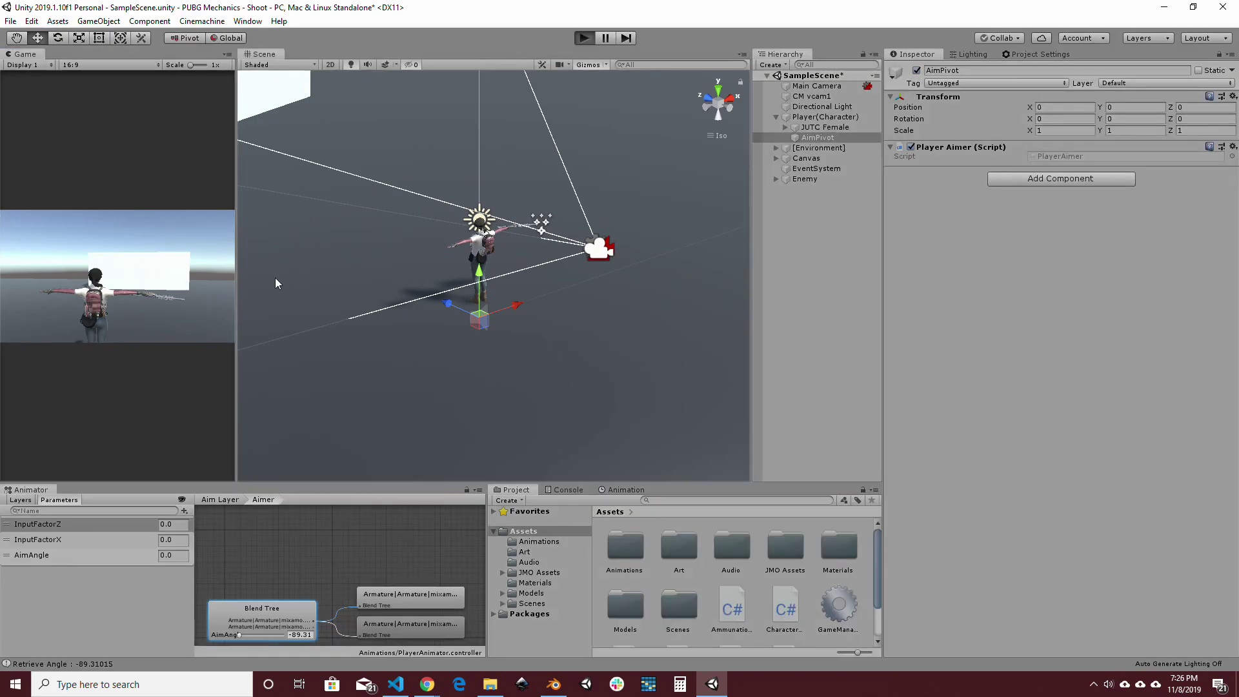
{"action": "key", "text": "w"}
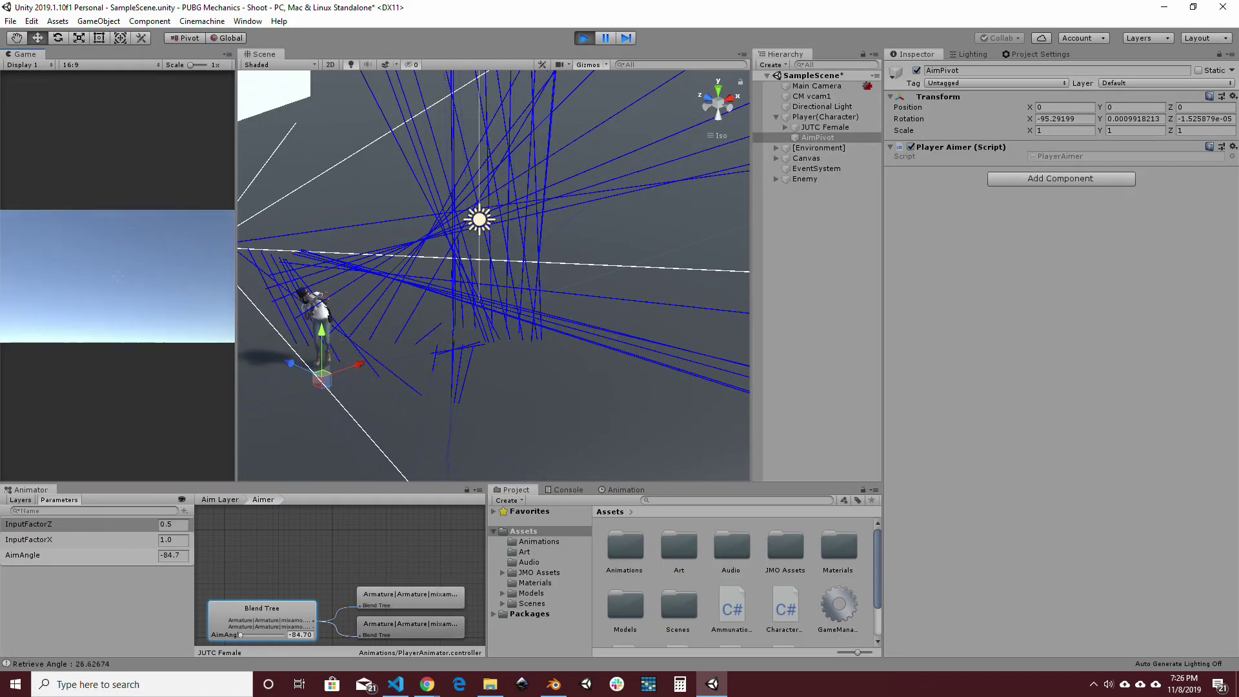
{"action": "key", "text": "a"}
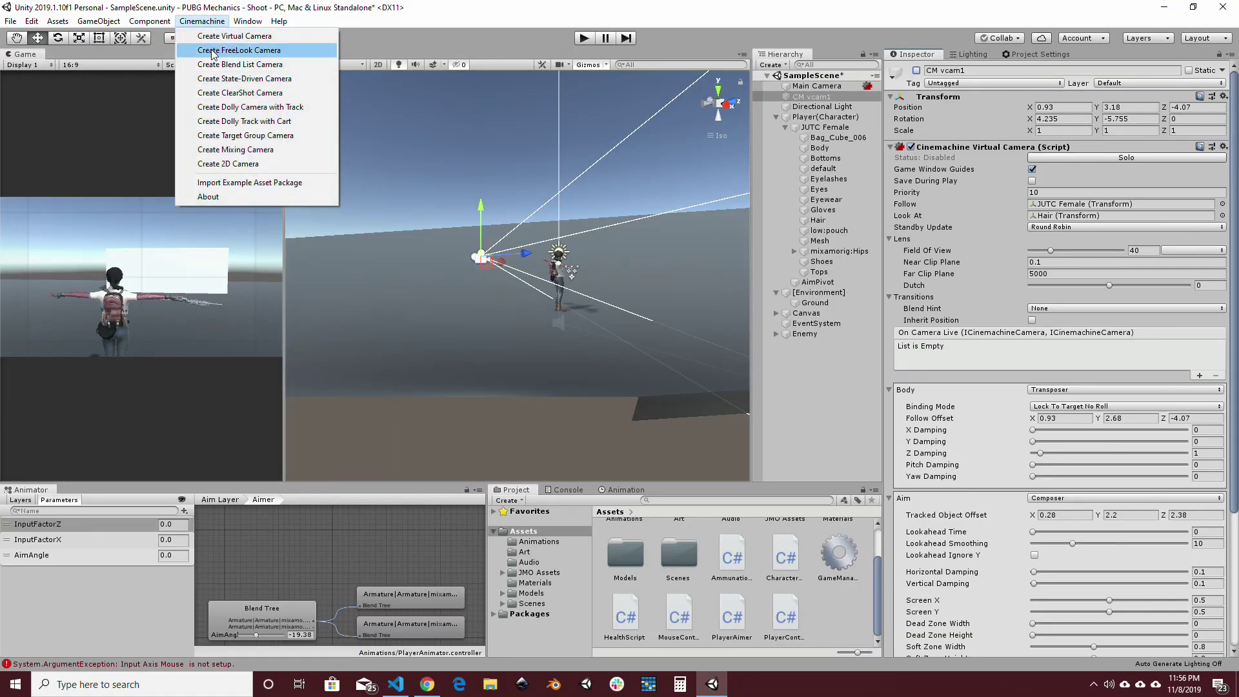
Create a Cinemachine FreeLook camera and set its position to X 0, Y 3, Z -3
{"action": "left_click", "coordinate": [213, 52]}
{"action": "scroll", "coordinate": [1194, 189], "scroll_direction": "down", "scroll_amount": 15}
{"action": "scroll", "coordinate": [1200, 172], "scroll_direction": "up", "scroll_amount": 15}
{"action": "left_click", "coordinate": [1224, 97]}
{"action": "left_click", "coordinate": [1110, 106]}
{"action": "left_click", "coordinate": [1130, 107]}
{"action": "type", "text": "3-3"}
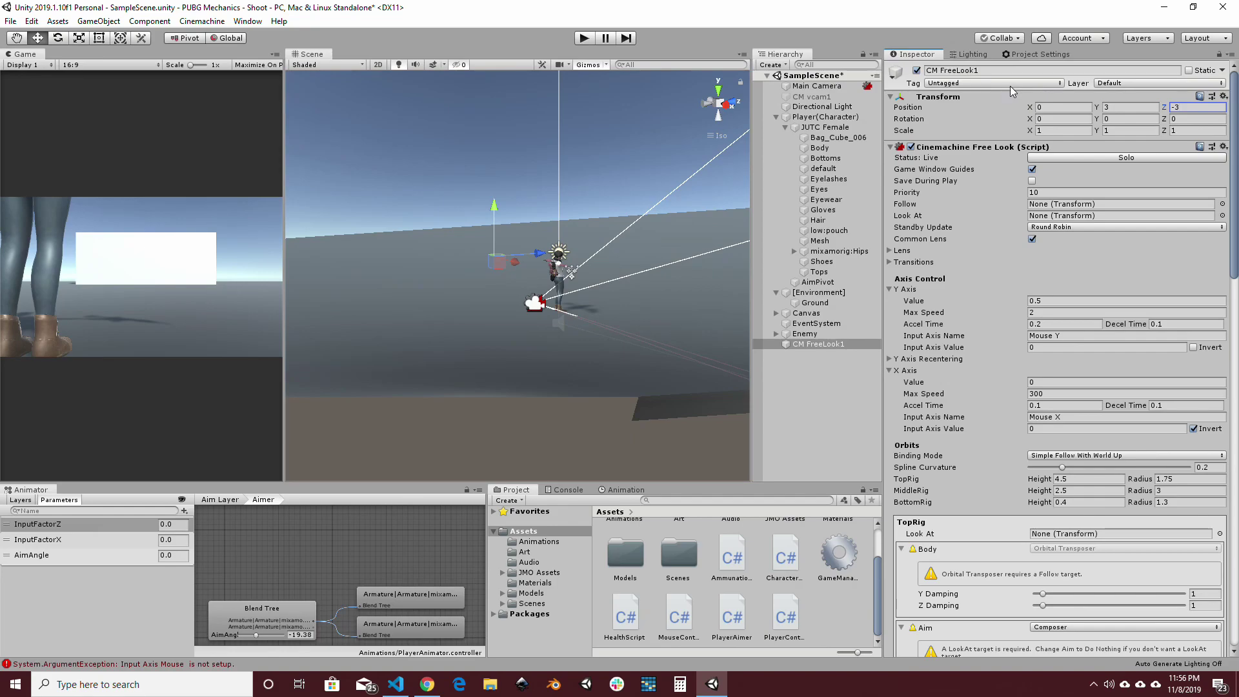
Paste the copied component values onto the new camera's Cinemachine Free Look component and review its settings
{"action": "left_click", "coordinate": [1223, 148]}
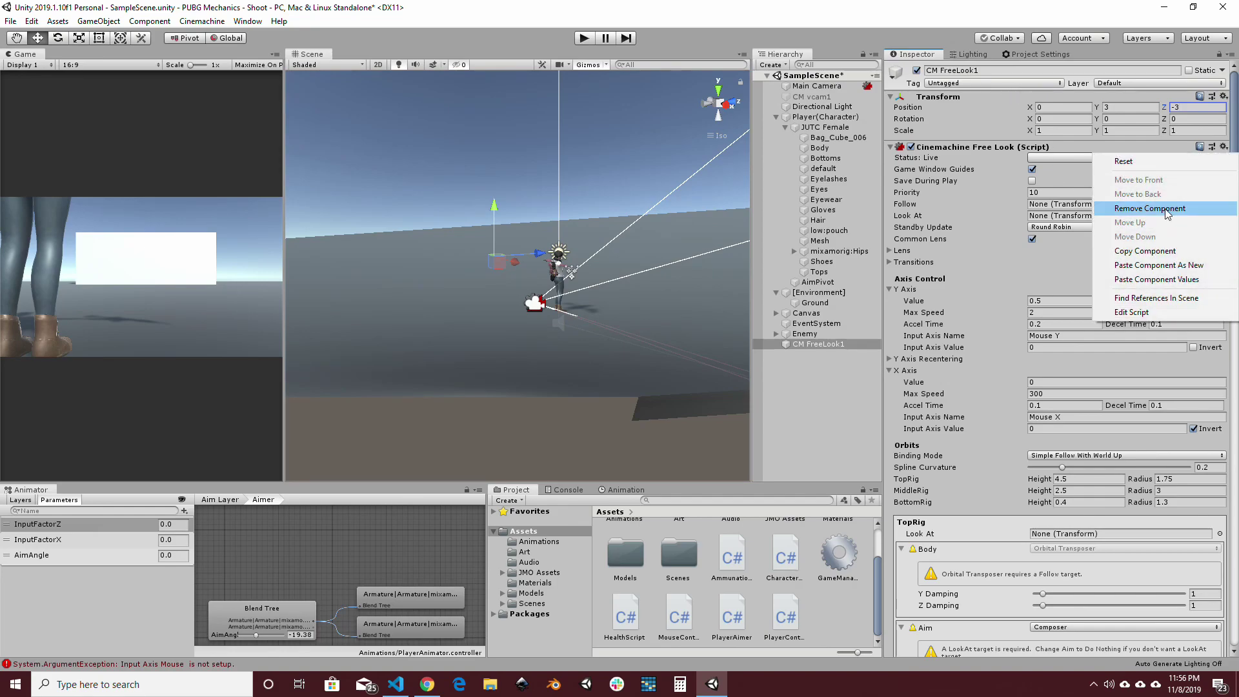
{"action": "left_click", "coordinate": [1155, 280]}
{"action": "scroll", "coordinate": [1086, 359], "scroll_direction": "down", "scroll_amount": 5}
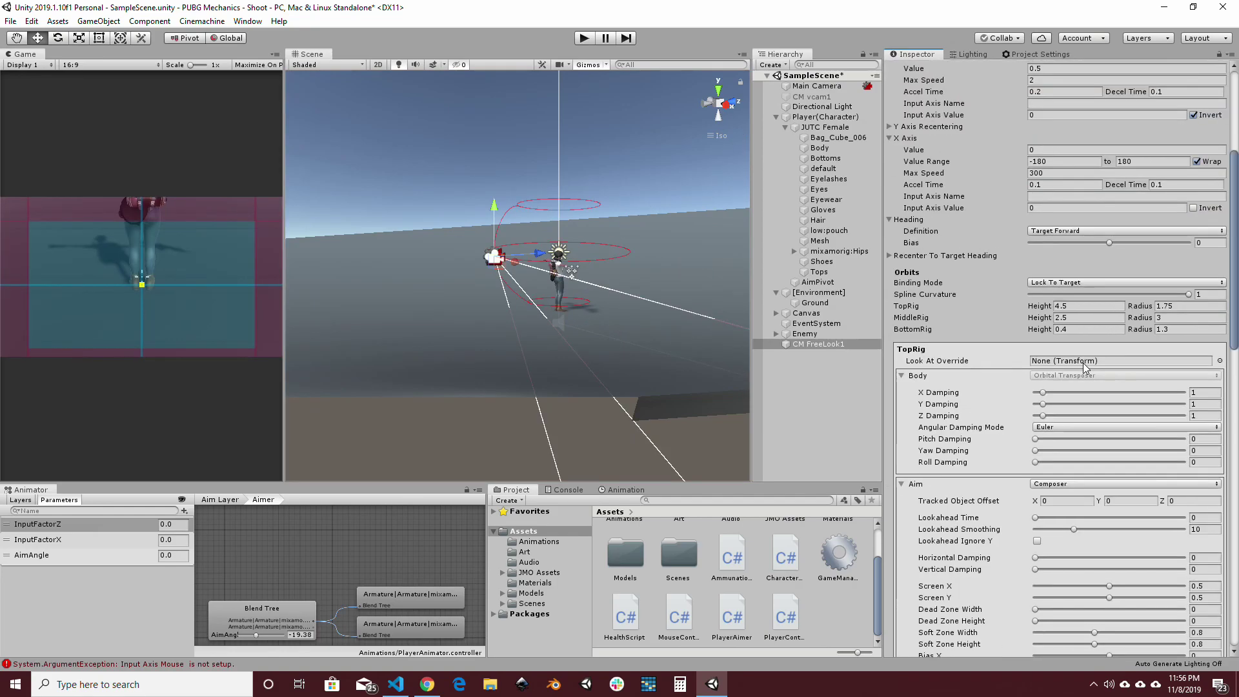
{"action": "scroll", "coordinate": [1046, 368], "scroll_direction": "up", "scroll_amount": 5}
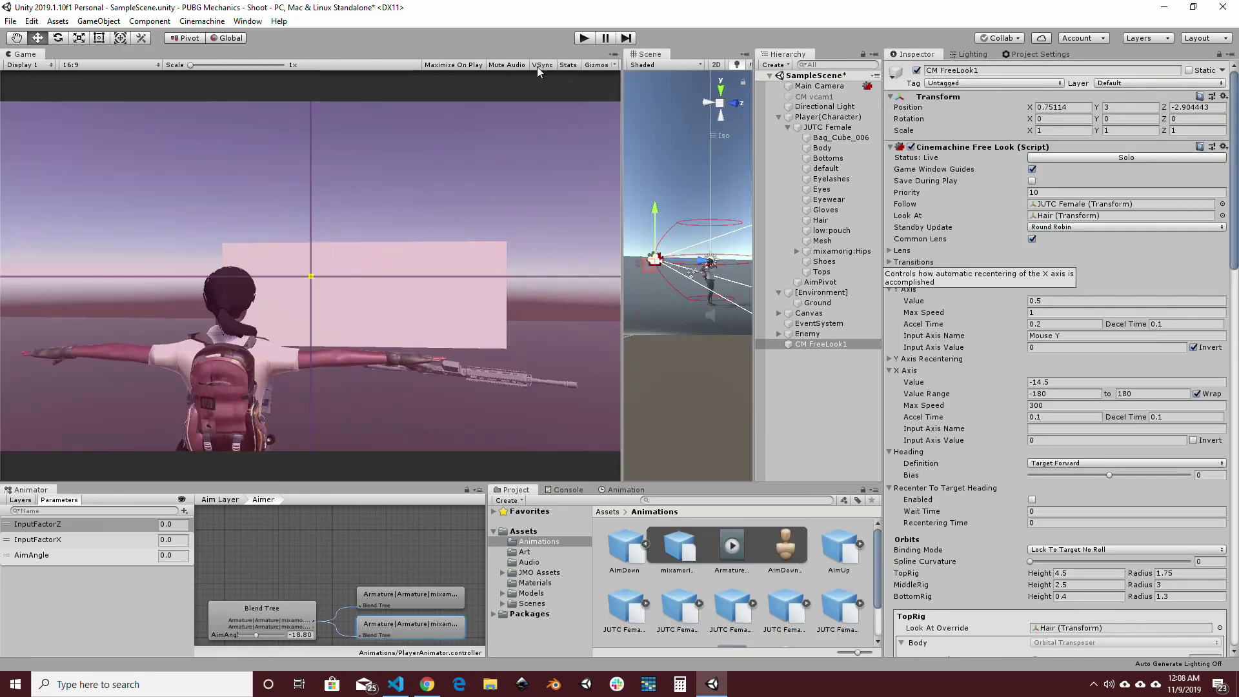
Play the scene and run, strafe and fire with the character to test the FreeLook camera with the aim animation
{"action": "left_click", "coordinate": [583, 38]}
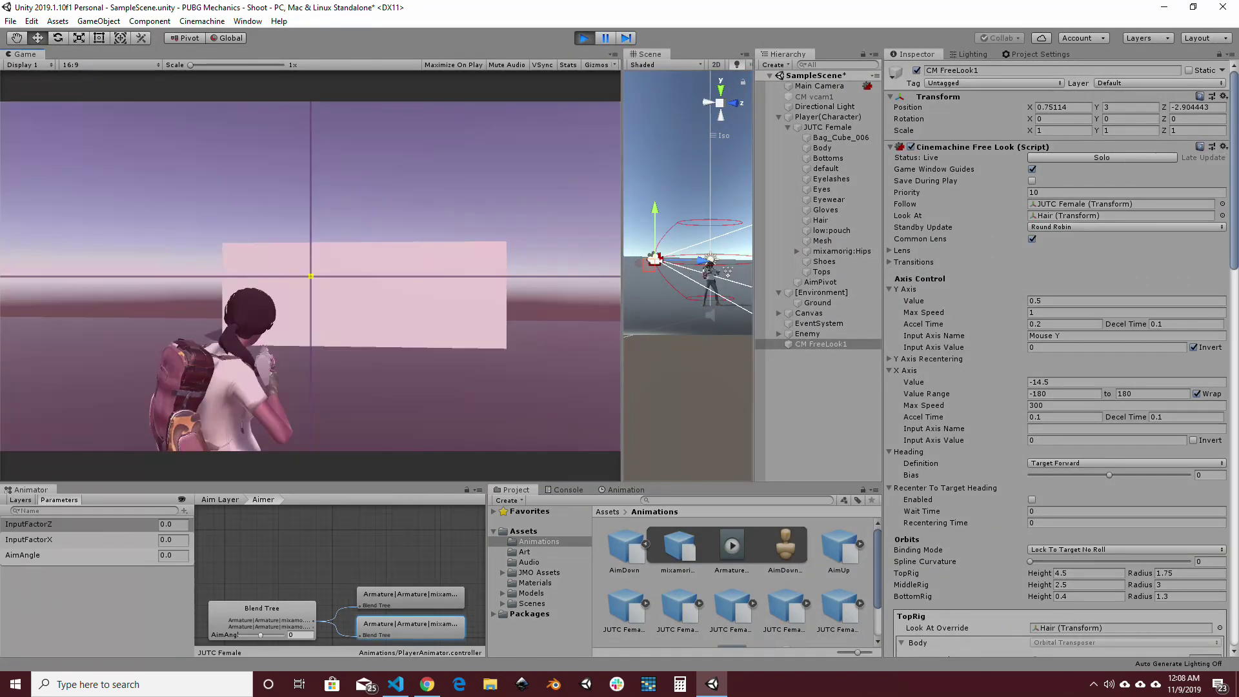
{"action": "key", "text": "w"}
{"action": "key", "text": "d"}
{"action": "left_click", "coordinate": [311, 276]}
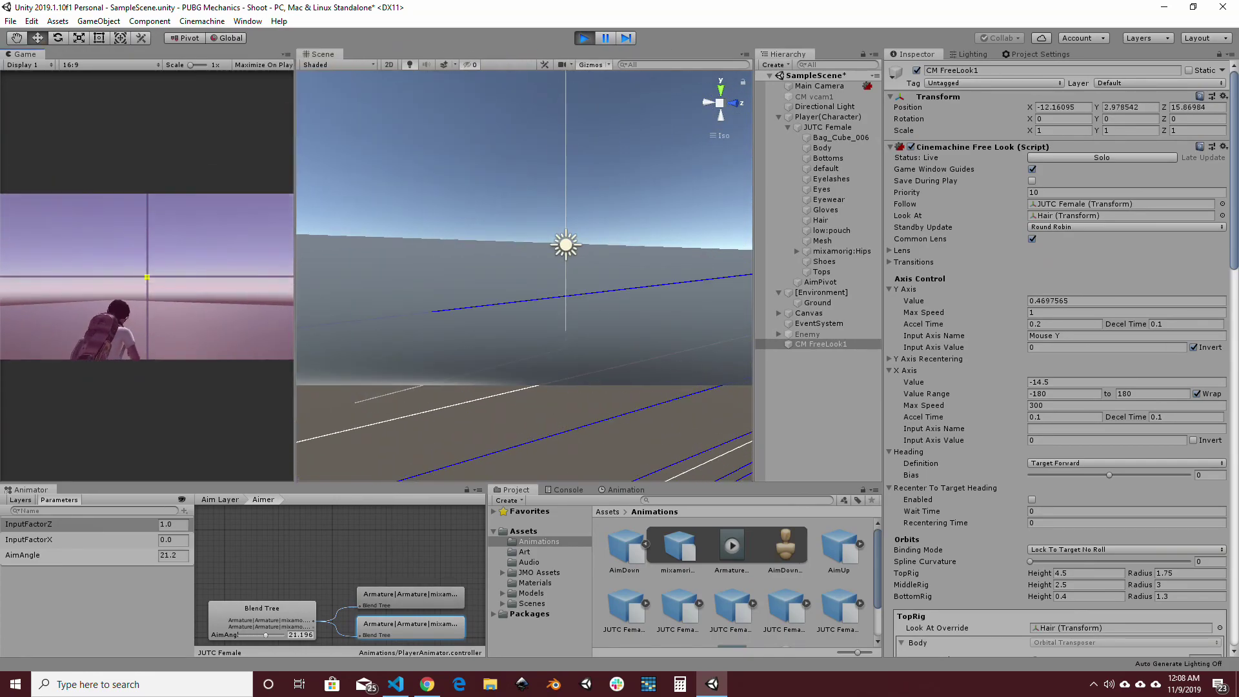
{"action": "key", "text": "s"}
{"action": "key", "text": "a"}
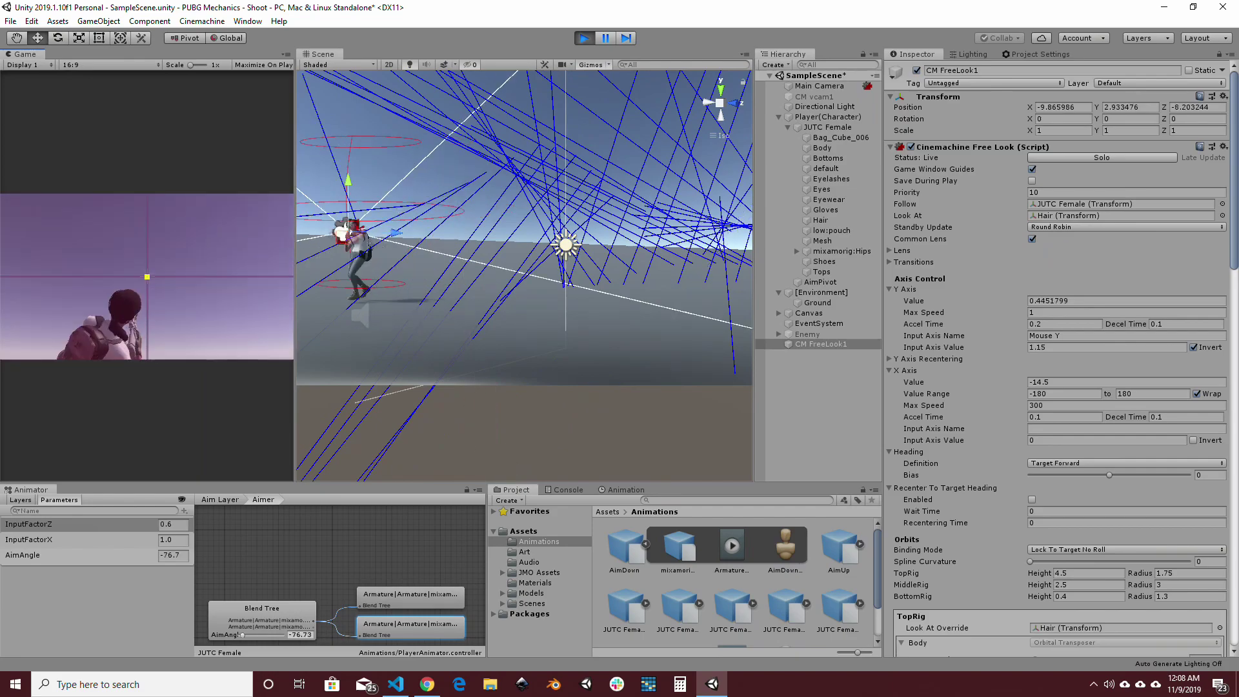
{"action": "key", "text": "w"}
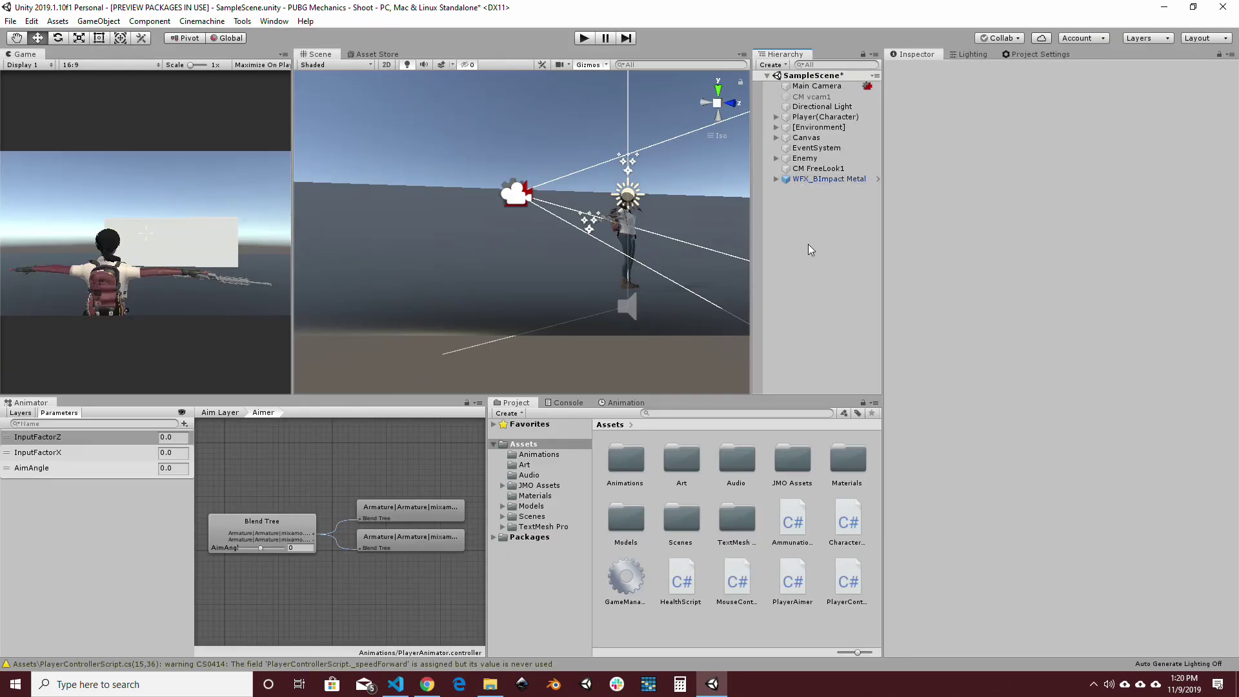
Locate the WFX_BImpact Metal prefab in WarFX's _Effects Bullet Impacts folder and inspect the effect placed in the scene
{"action": "left_click", "coordinate": [826, 178]}
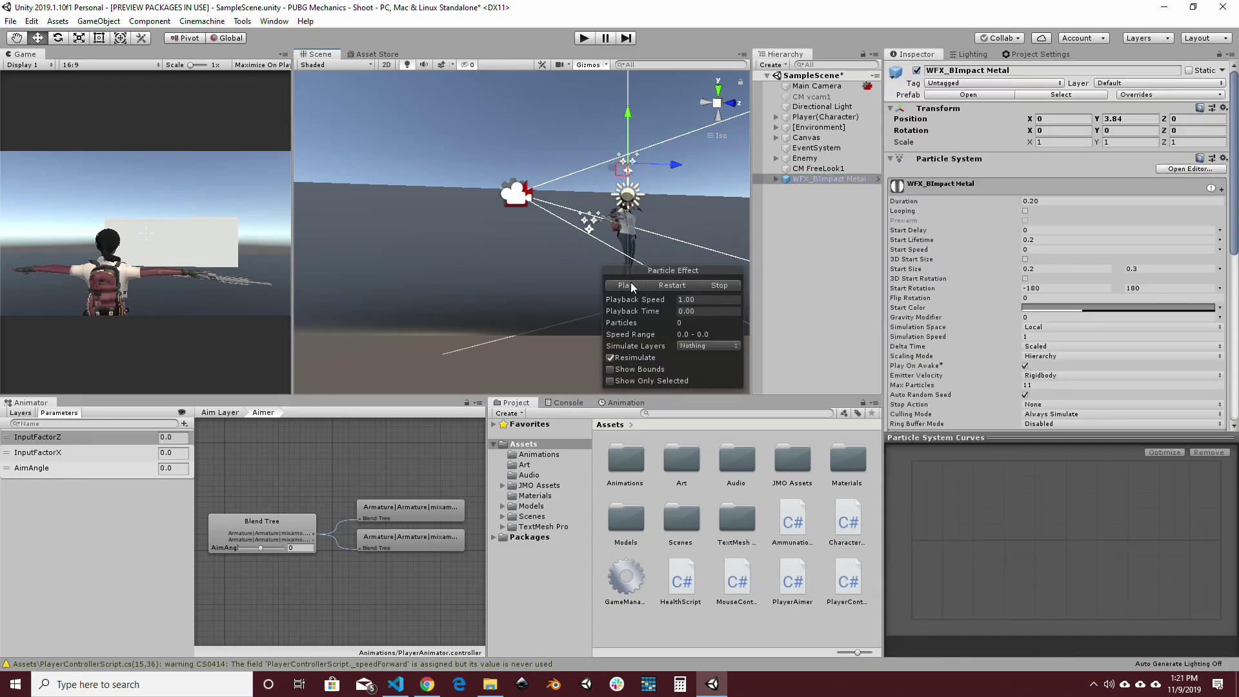
{"action": "left_click", "coordinate": [535, 486]}
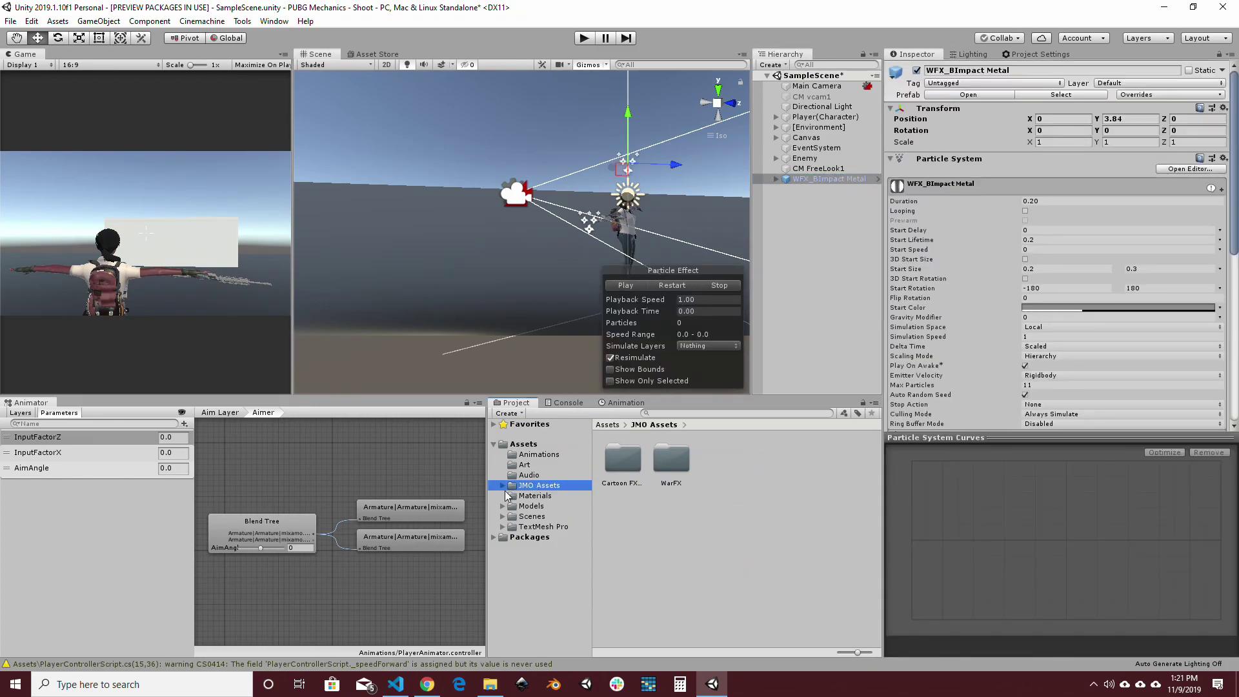
{"action": "double_click", "coordinate": [686, 473]}
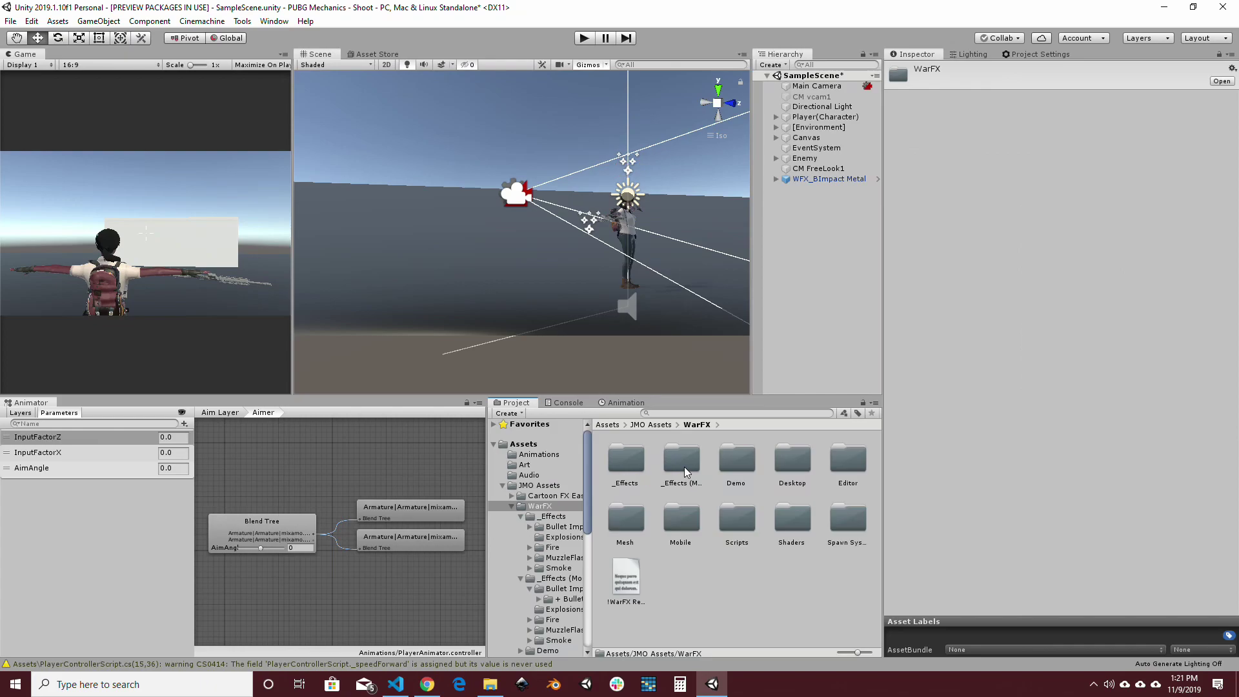
{"action": "double_click", "coordinate": [626, 459]}
{"action": "double_click", "coordinate": [625, 461]}
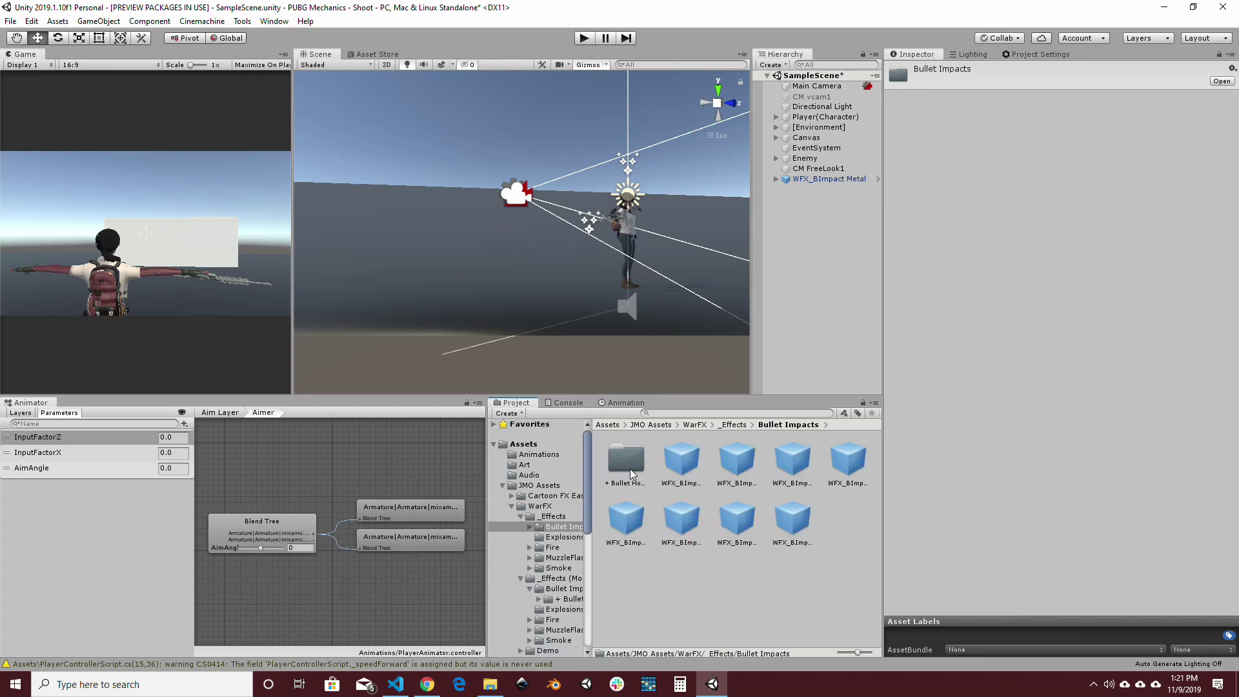
{"action": "left_click", "coordinate": [844, 465]}
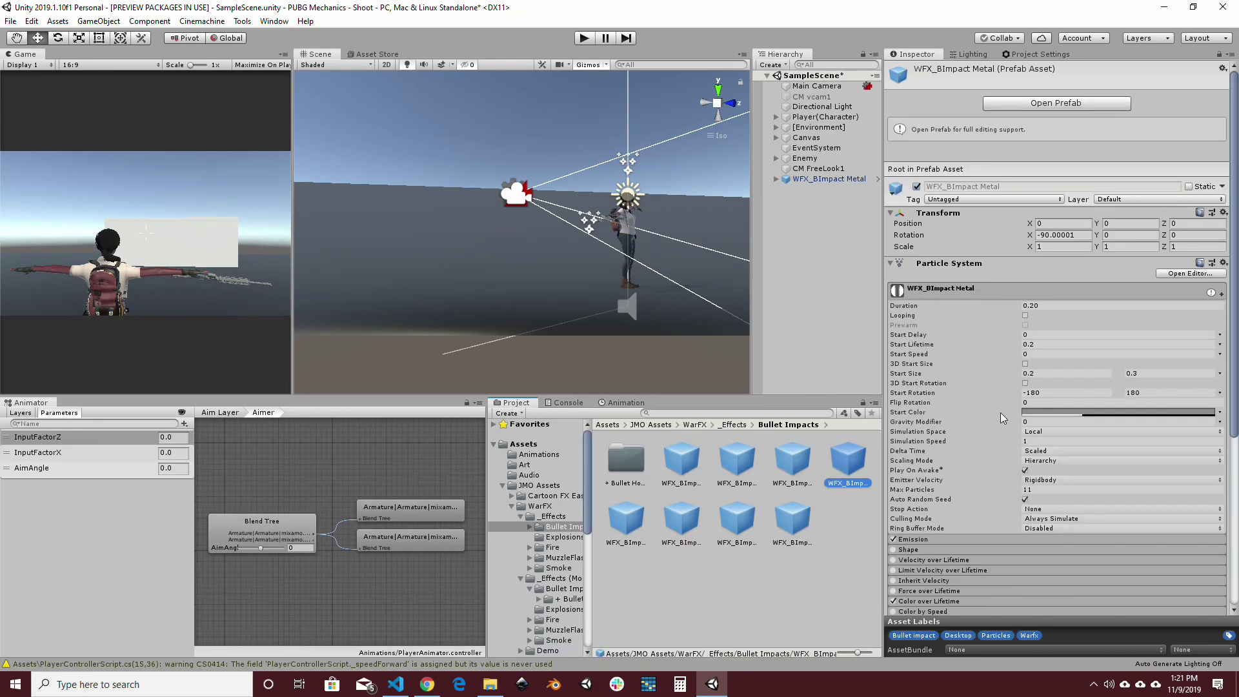
{"action": "left_click", "coordinate": [827, 271]}
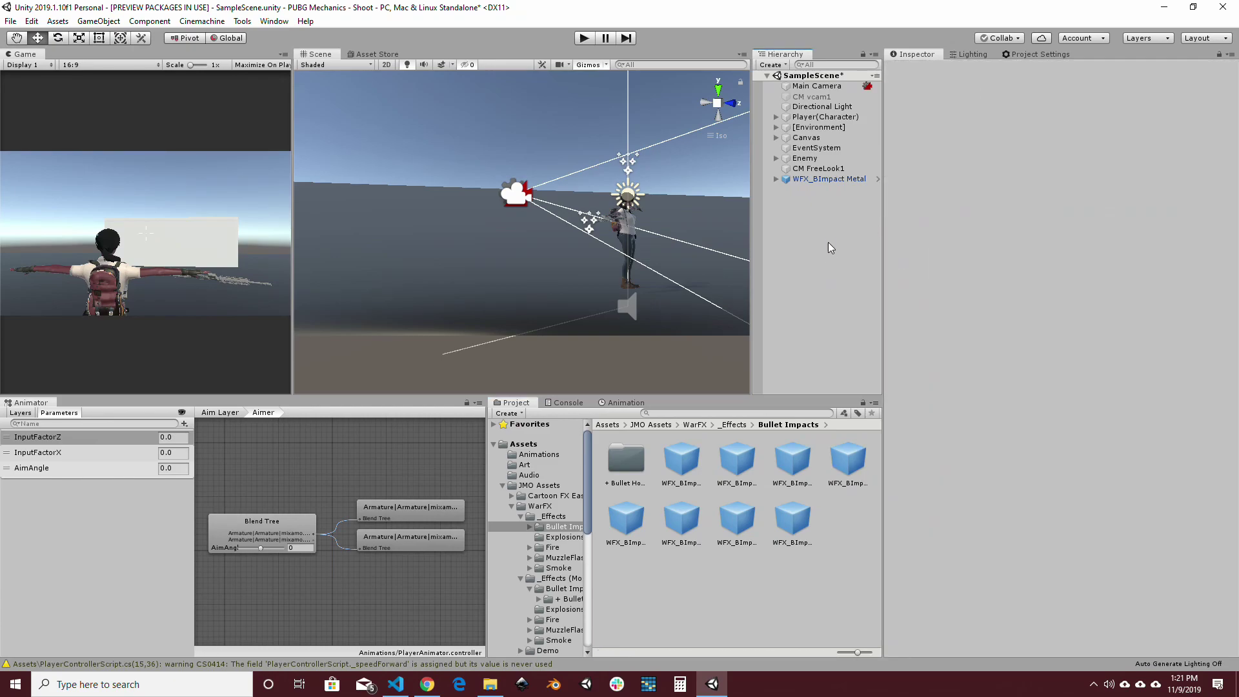
{"action": "left_click", "coordinate": [805, 183]}
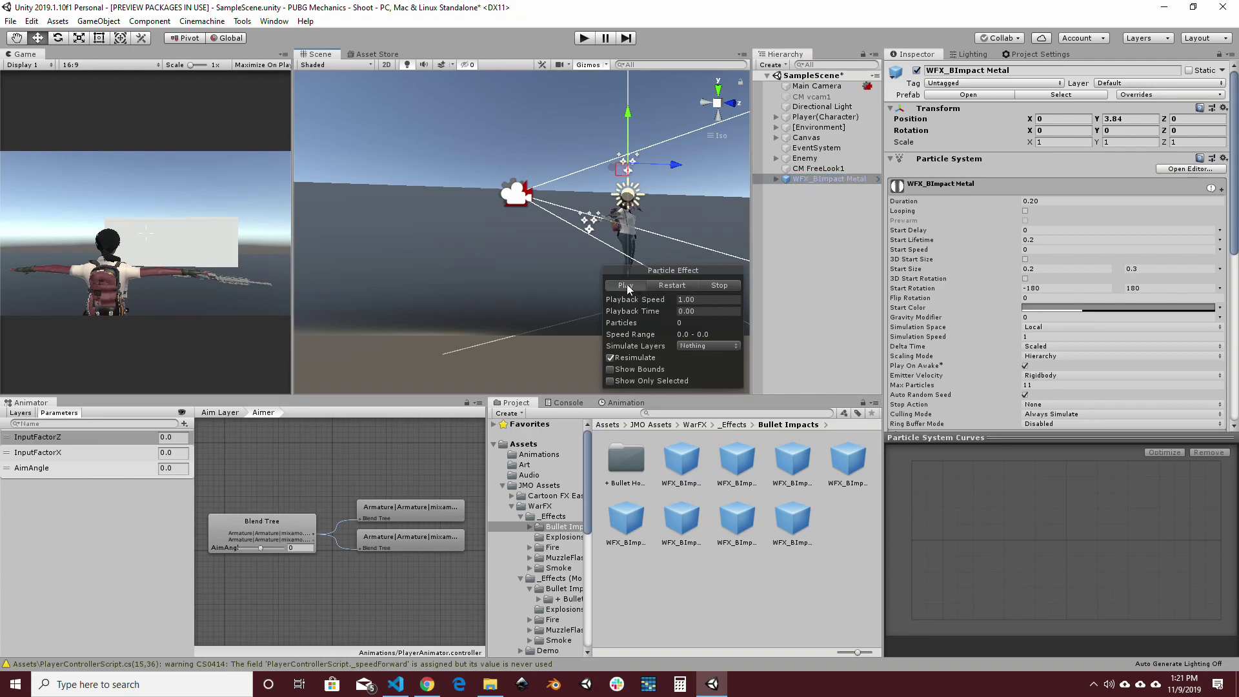
{"action": "left_click", "coordinate": [822, 293]}
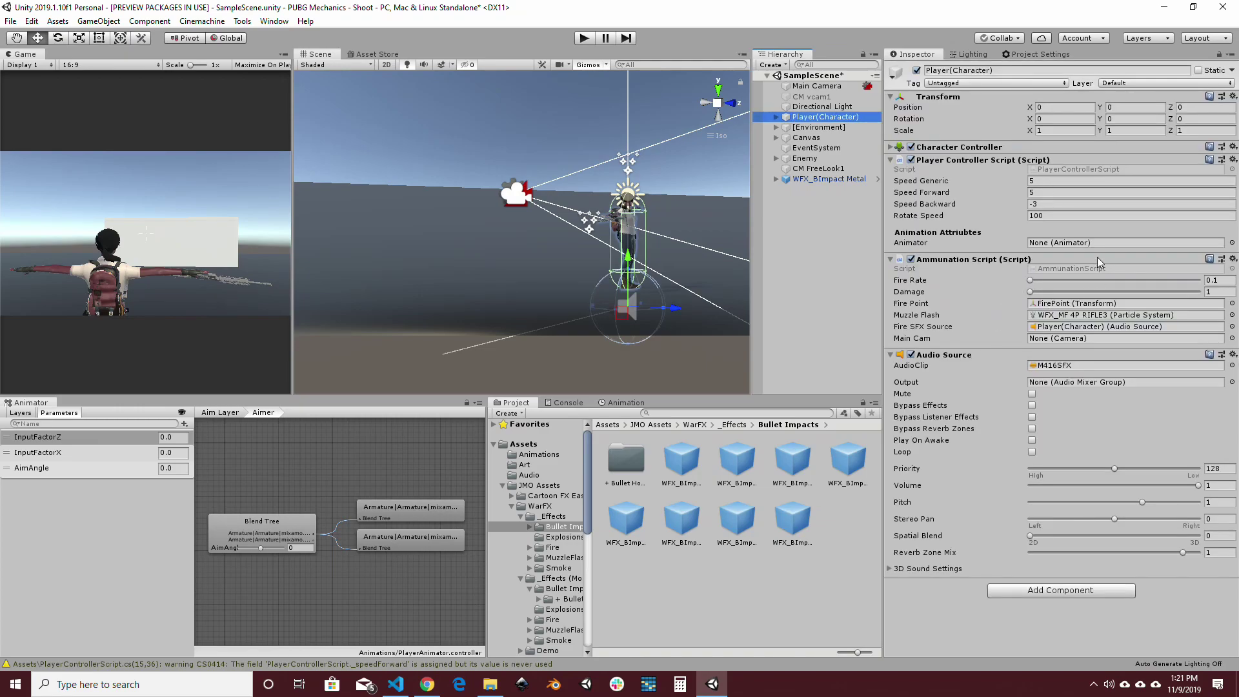
In AmmunationScript's Shoot method, add Destroy(impactEffectPrefab, 3f) and store the instantiated effect in a GameObject variable named impactEffectPrefabGO
{"action": "left_click", "coordinate": [1090, 265]}
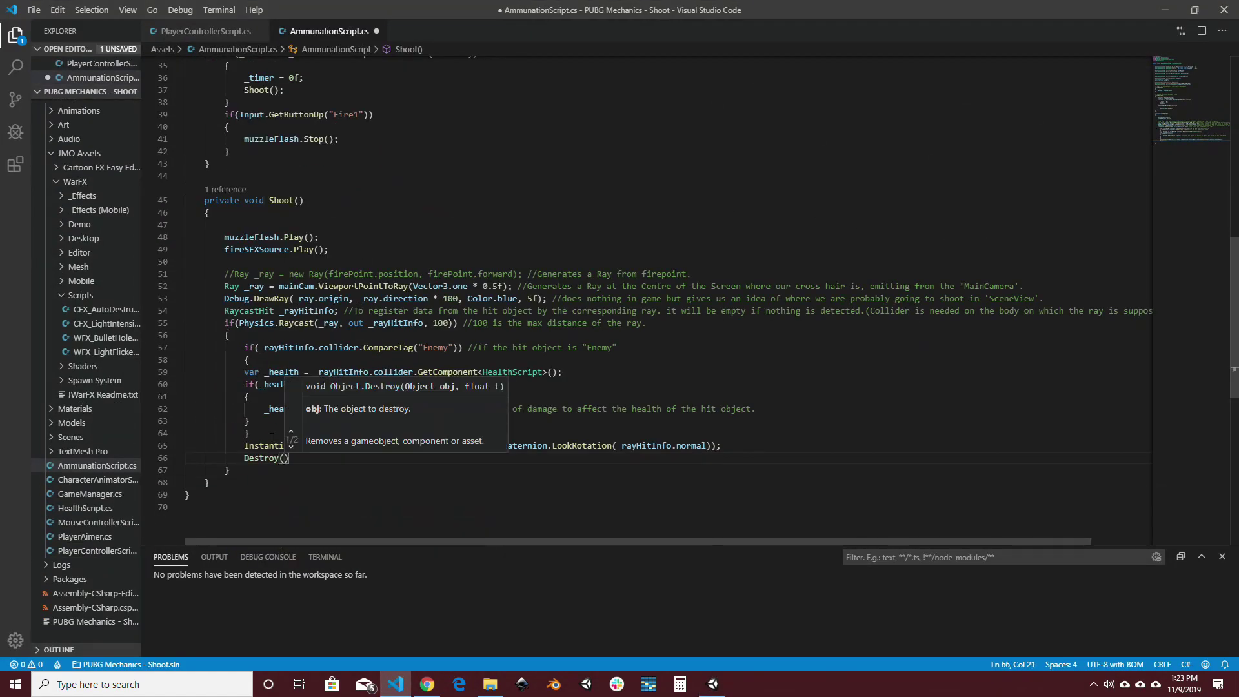
{"action": "type", "text": "impactEffectPrefab, "}
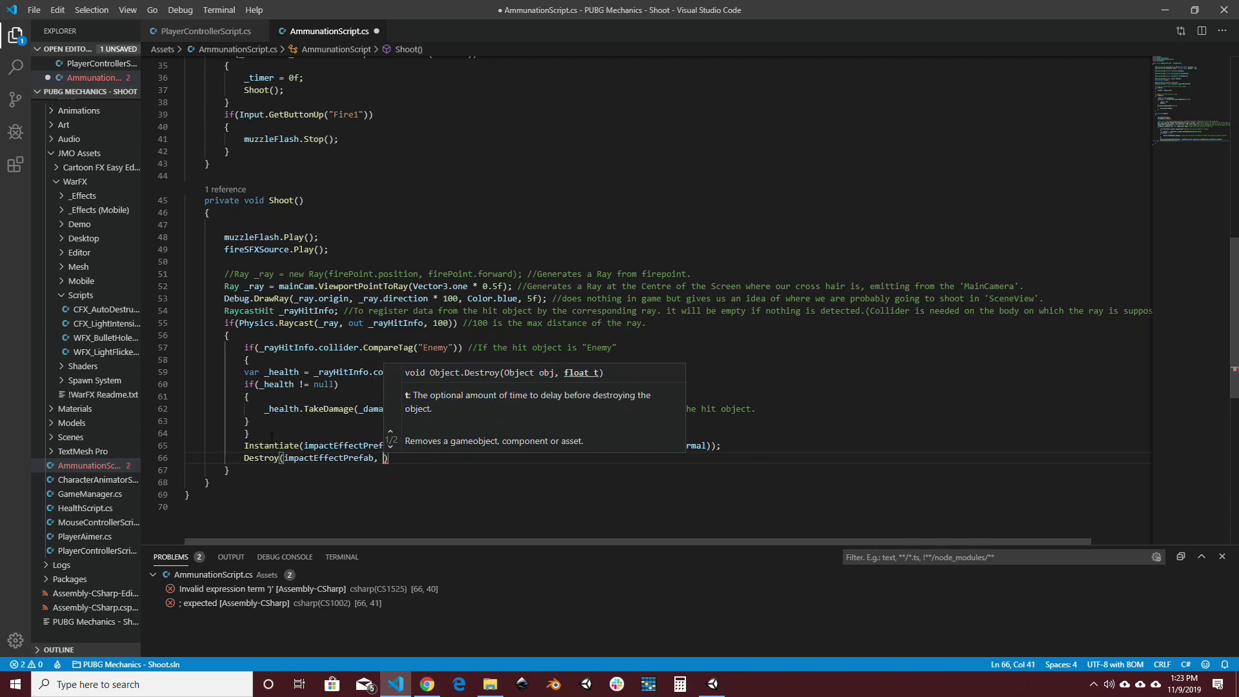
{"action": "type", "text": "3f);"}
{"action": "left_click", "coordinate": [245, 445]}
{"action": "type", "text": "GameObject impactEffectPrefab"}
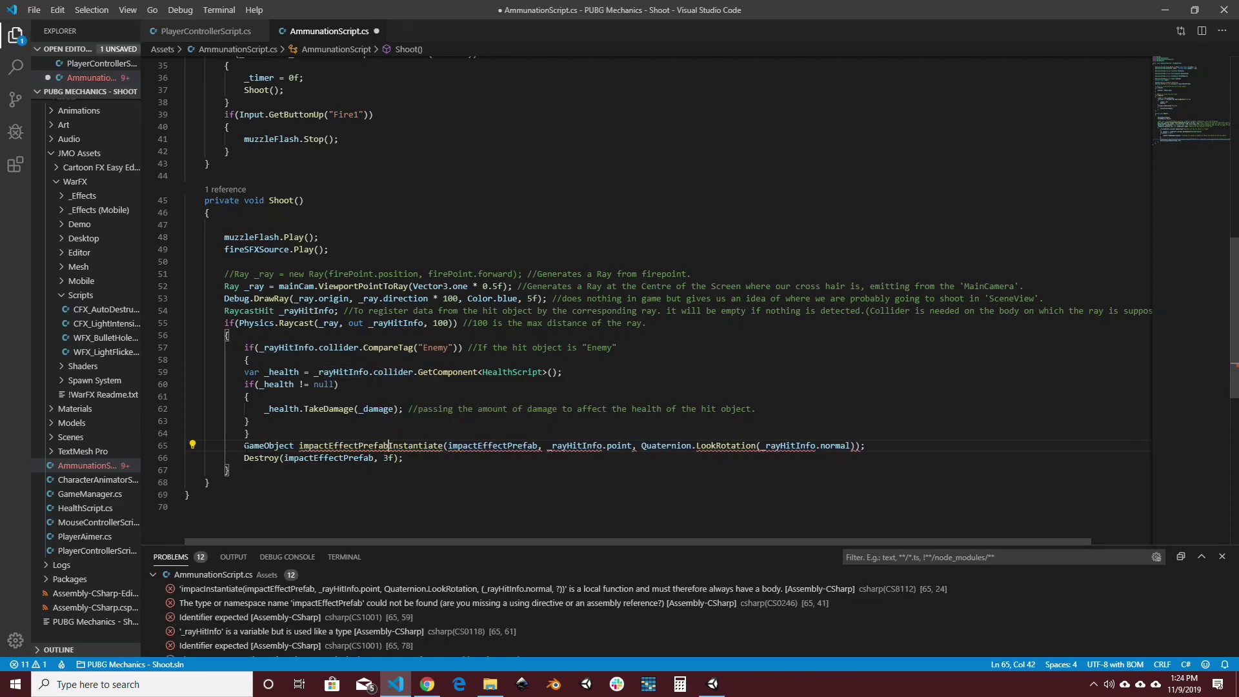
{"action": "type", "text": "GO = (GameObject)"}
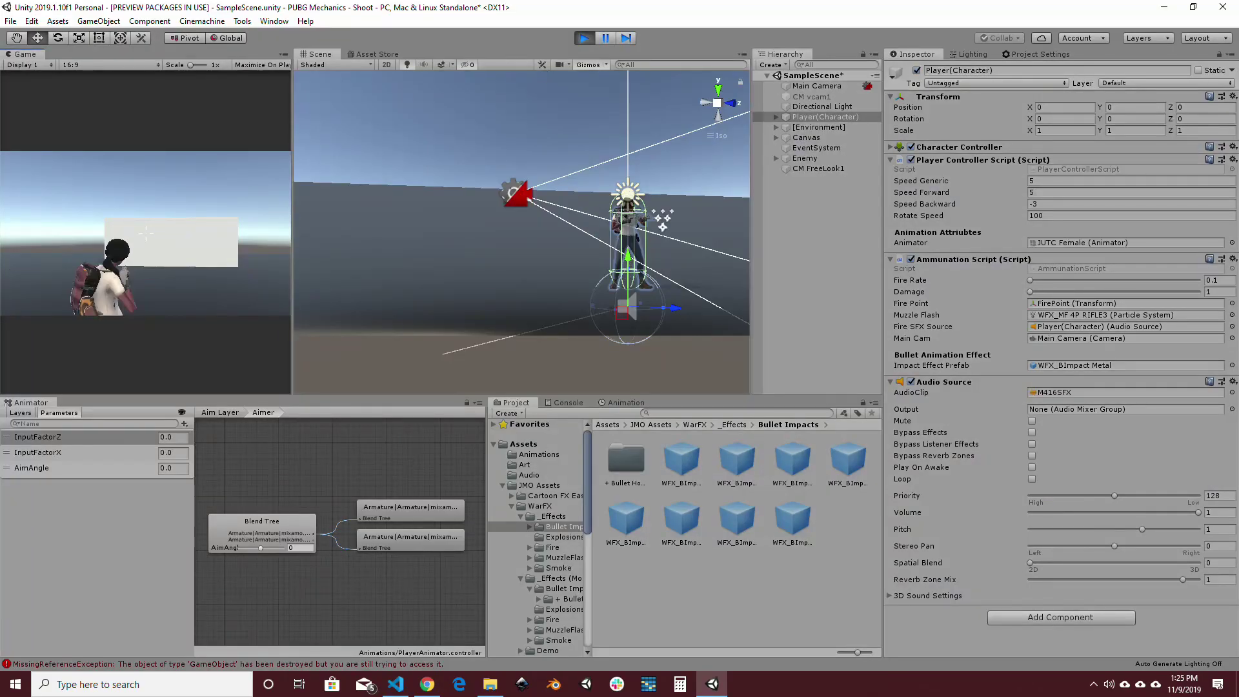
Run the character forward and fire the rifle to test the bullet impact effect
{"action": "key", "text": "w"}
{"action": "left_click", "coordinate": [145, 233]}
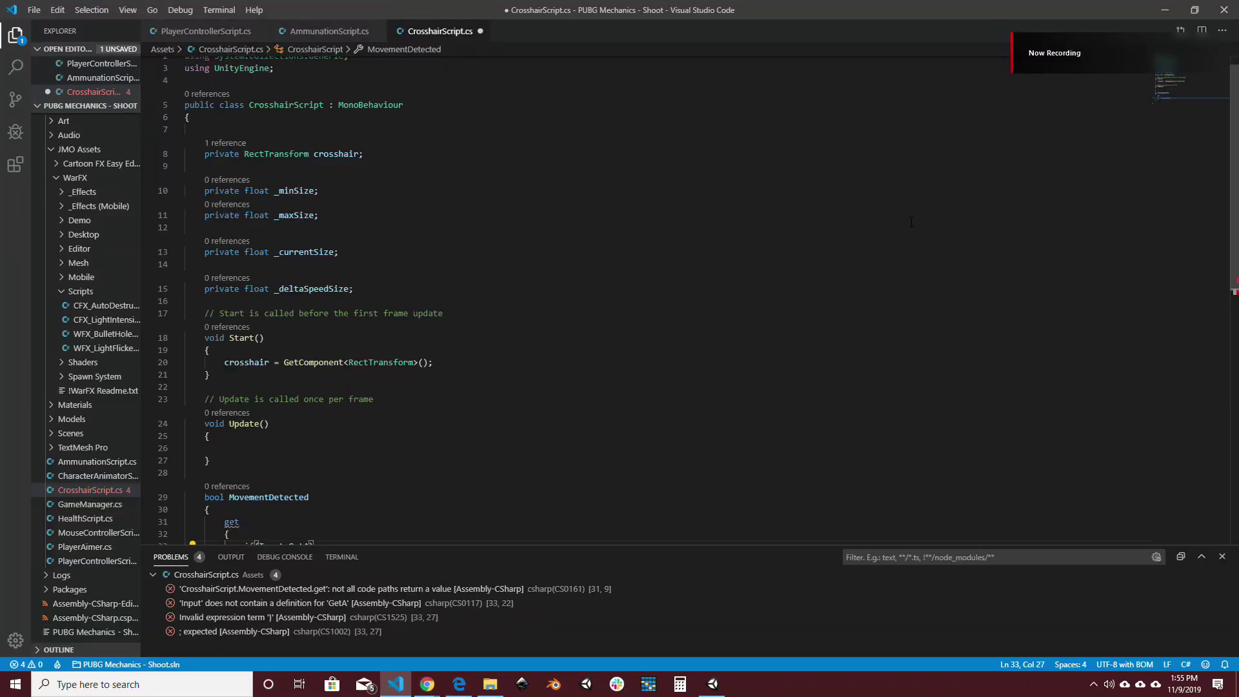
Complete the Input.GetAxis("Horizontal") check in the MovementDetected getter's if condition in CrosshairScript
{"action": "scroll", "coordinate": [911, 222], "scroll_direction": "down", "scroll_amount": 4}
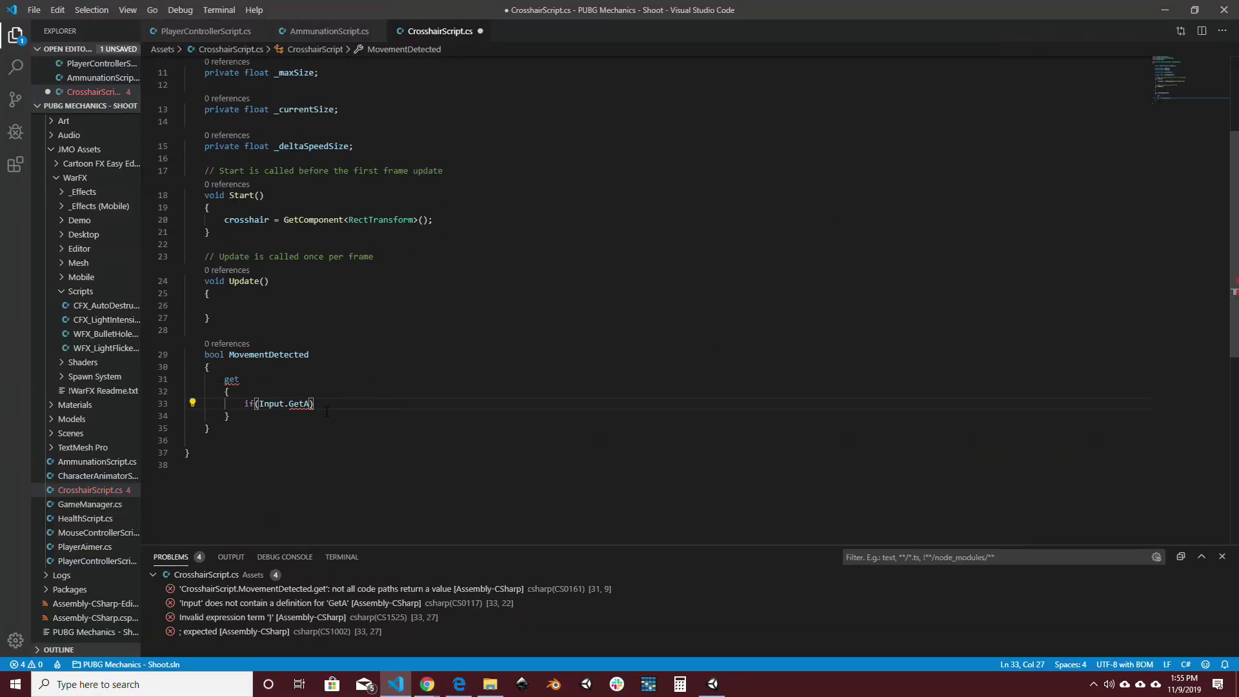
{"action": "key", "text": "Left"}
{"action": "type", "text": "xis(\"Horizontal\")"}
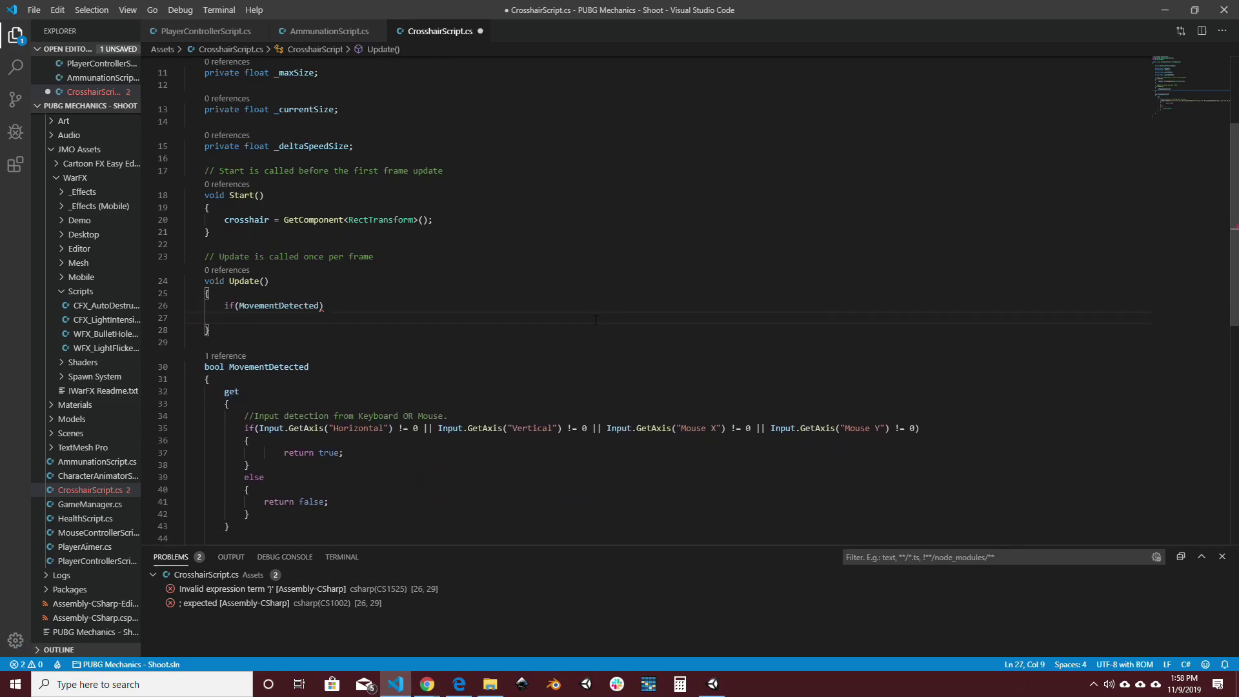
Add a code block under if(MovementDetected) in Update and begin assigning _currentSize from a Mathf function
{"action": "type", "text": "{"}
{"action": "key", "text": "Return"}
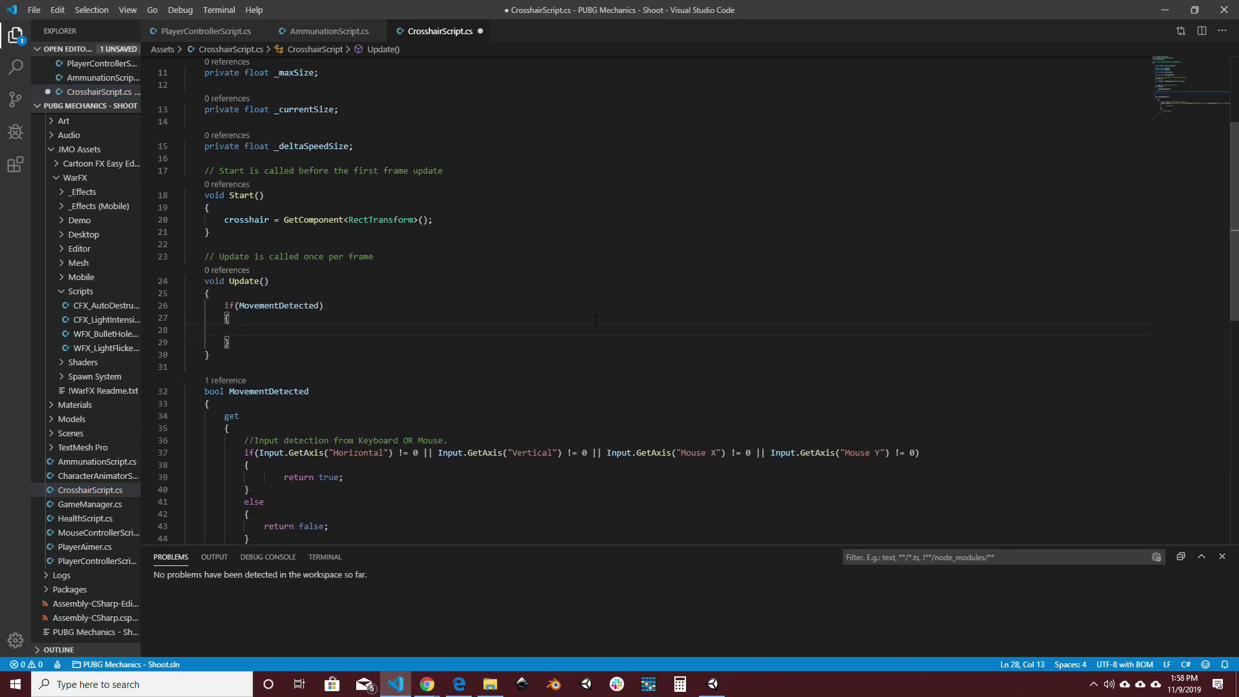
{"action": "type", "text": "_currentSize = "}
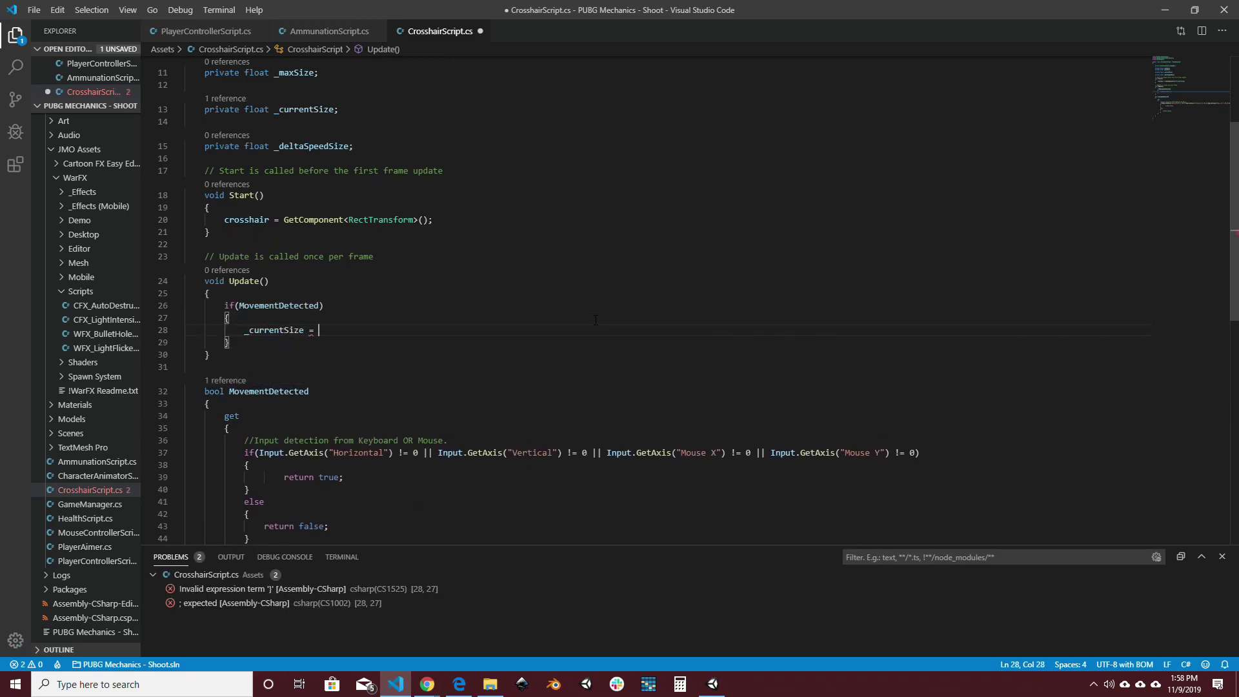
{"action": "type", "text": "Mathf."}
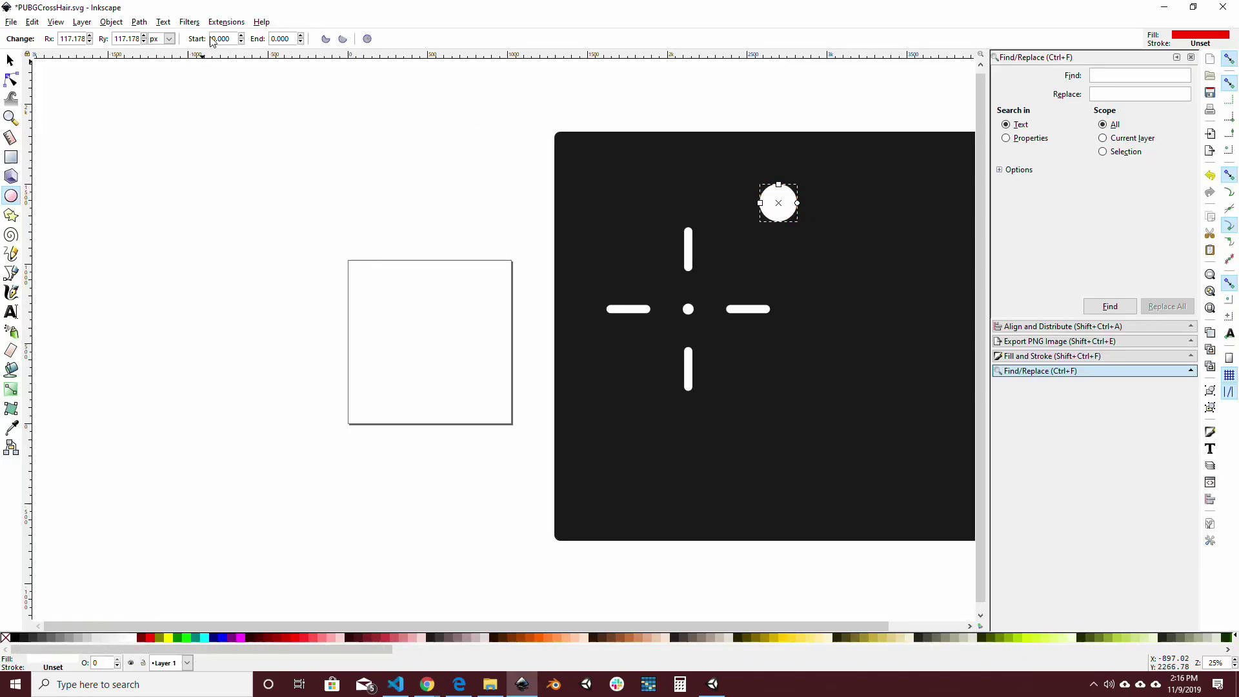
Switch to Inkscape and set the white circle's size to 512 by 512 px
{"action": "double_click", "coordinate": [343, 40]}
{"action": "type", "text": "512"}
{"action": "key", "text": "Return"}
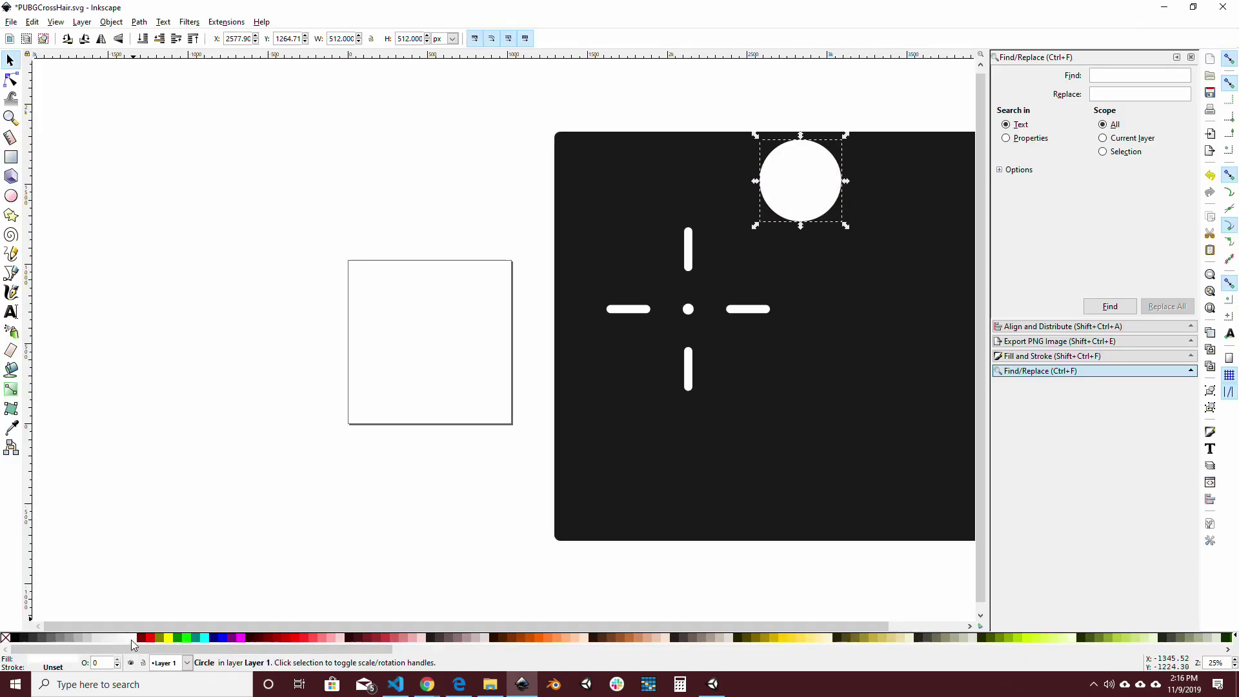
Move the circle off the dark background and export the selection to the desktop as a 512 by 512 px PNG
{"action": "left_click_drag", "start_coordinate": [832, 218], "coordinate": [418, 230]}
{"action": "key", "text": "shift+ctrl+a"}
{"action": "key", "text": "shift+ctrl+e"}
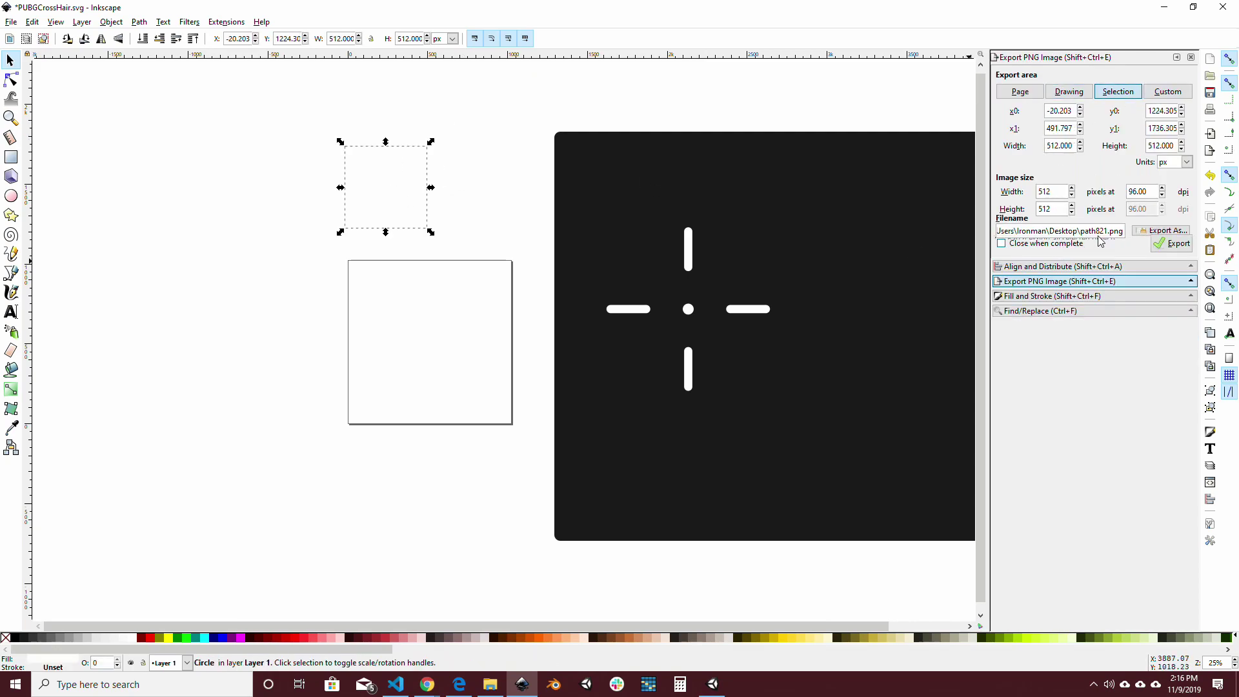
{"action": "double_click", "coordinate": [1083, 243]}
{"action": "left_click", "coordinate": [1172, 303]}
Check the exported image on the desktop, then move the circle in Inkscape back over the dark background
{"action": "key", "text": "super+d"}
{"action": "left_click", "coordinate": [522, 684]}
{"action": "left_click_drag", "start_coordinate": [386, 187], "coordinate": [539, 189]}
{"action": "left_click_drag", "start_coordinate": [538, 188], "coordinate": [813, 199]}
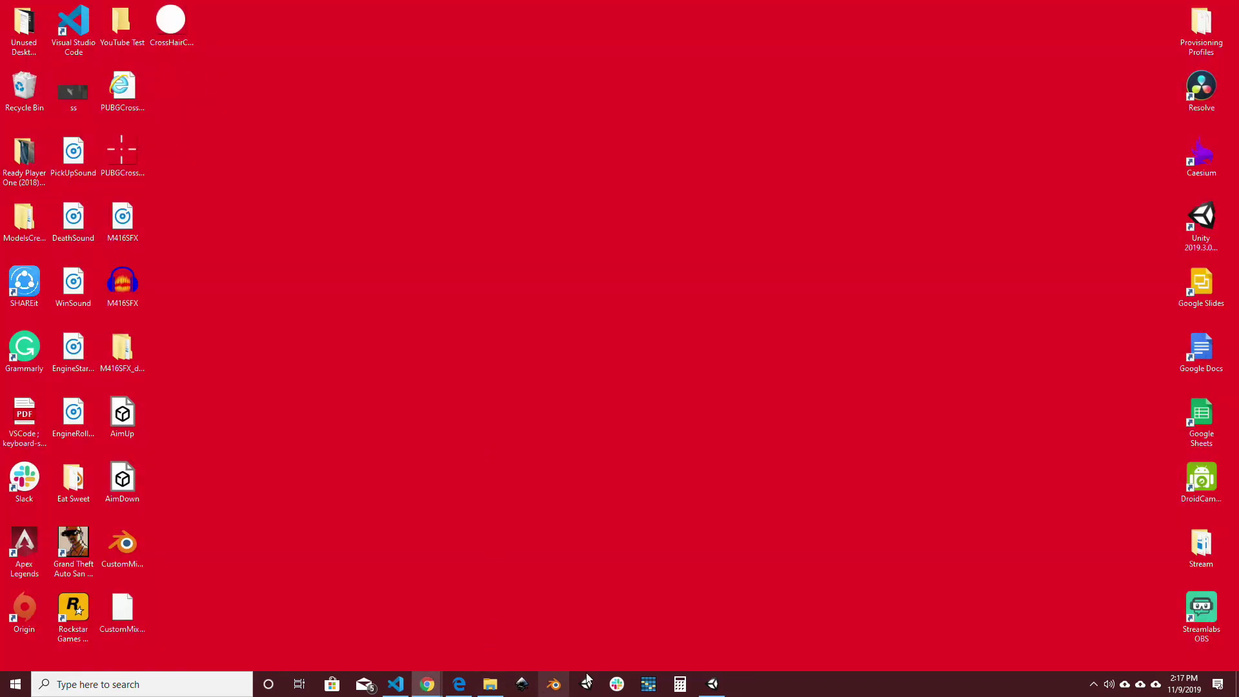
Switch to Unity and import the exported CrossHairCentre image from the desktop into the project's Art folder
{"action": "left_click", "coordinate": [712, 683]}
{"action": "left_click", "coordinate": [524, 464]}
{"action": "left_click_drag", "start_coordinate": [496, 7], "coordinate": [710, 18]}
{"action": "left_click_drag", "start_coordinate": [171, 23], "coordinate": [865, 471]}
{"action": "double_click", "coordinate": [710, 18]}
Set the CrossHairCentre image's texture type to Sprite (2D and UI) and apply the import settings
{"action": "left_click", "coordinate": [624, 460]}
{"action": "left_click", "coordinate": [1065, 100]}
{"action": "left_click", "coordinate": [1061, 157]}
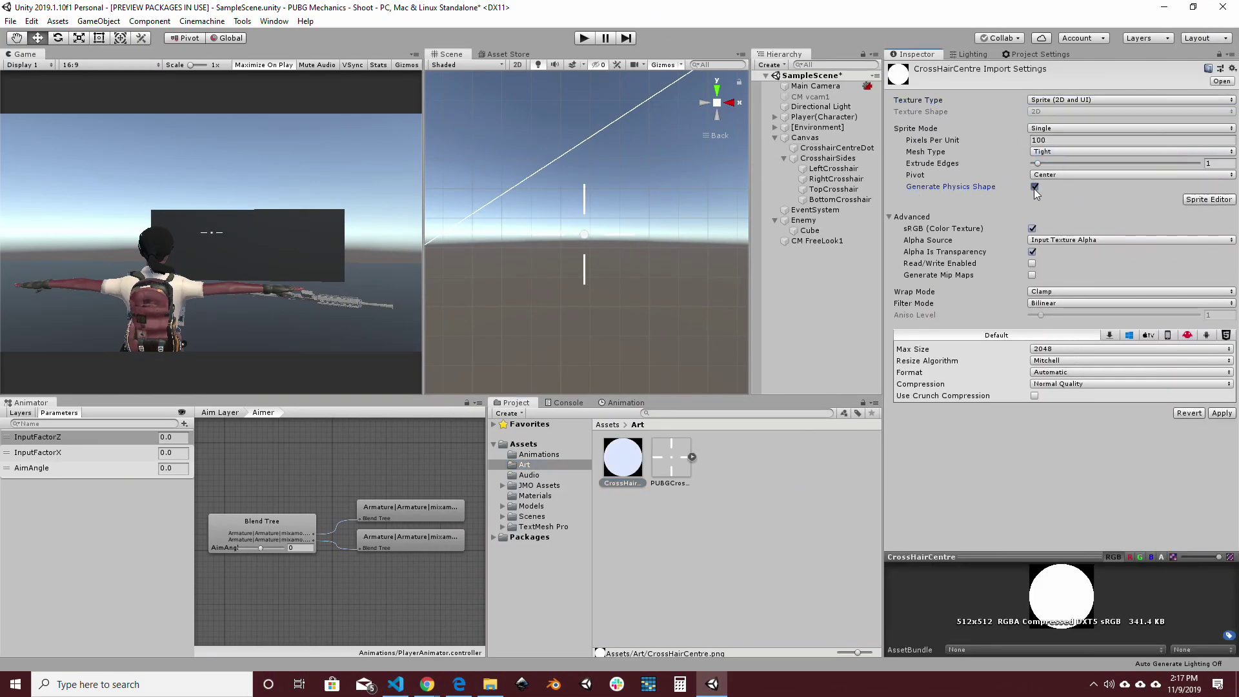
{"action": "left_click", "coordinate": [1221, 417]}
Assign the CrossHairCentre sprite as CrosshairCentreDot's source image and set the dot's scale to 0.05 on all axes
{"action": "left_click", "coordinate": [837, 148]}
{"action": "scroll", "coordinate": [634, 274], "scroll_direction": "up", "scroll_amount": 8}
{"action": "left_click_drag", "start_coordinate": [621, 476], "coordinate": [1059, 245]}
{"action": "left_click", "coordinate": [584, 38]}
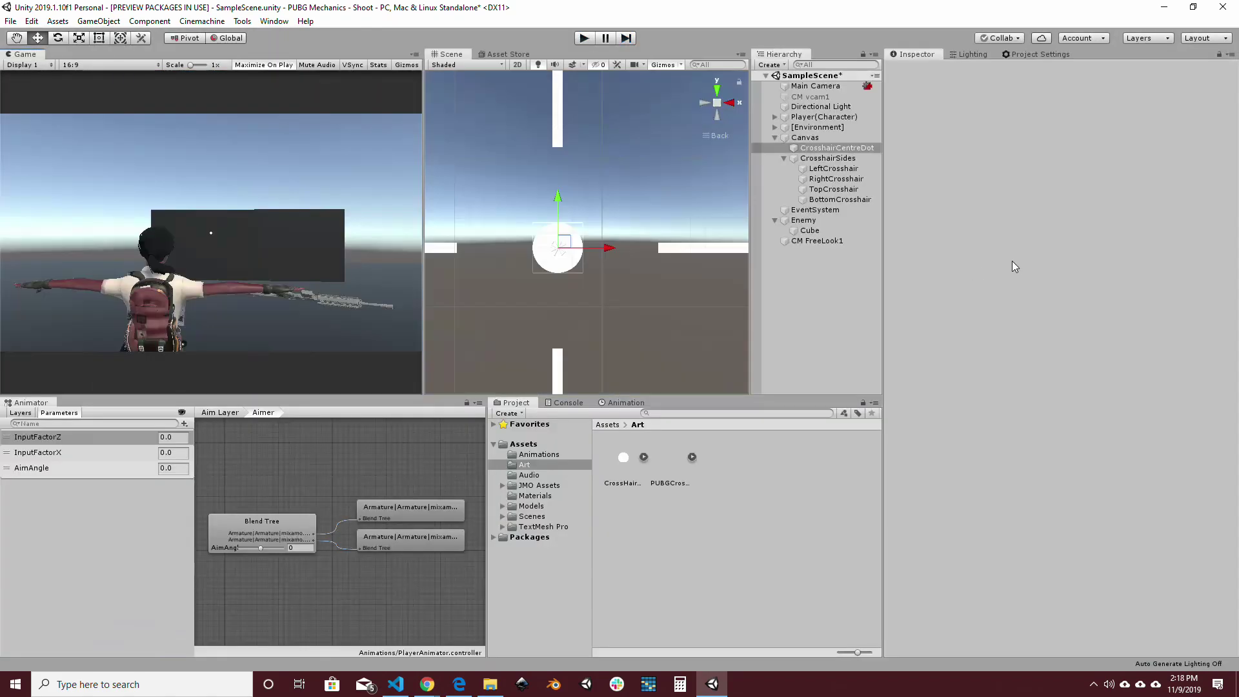
{"action": "left_click", "coordinate": [1065, 189]}
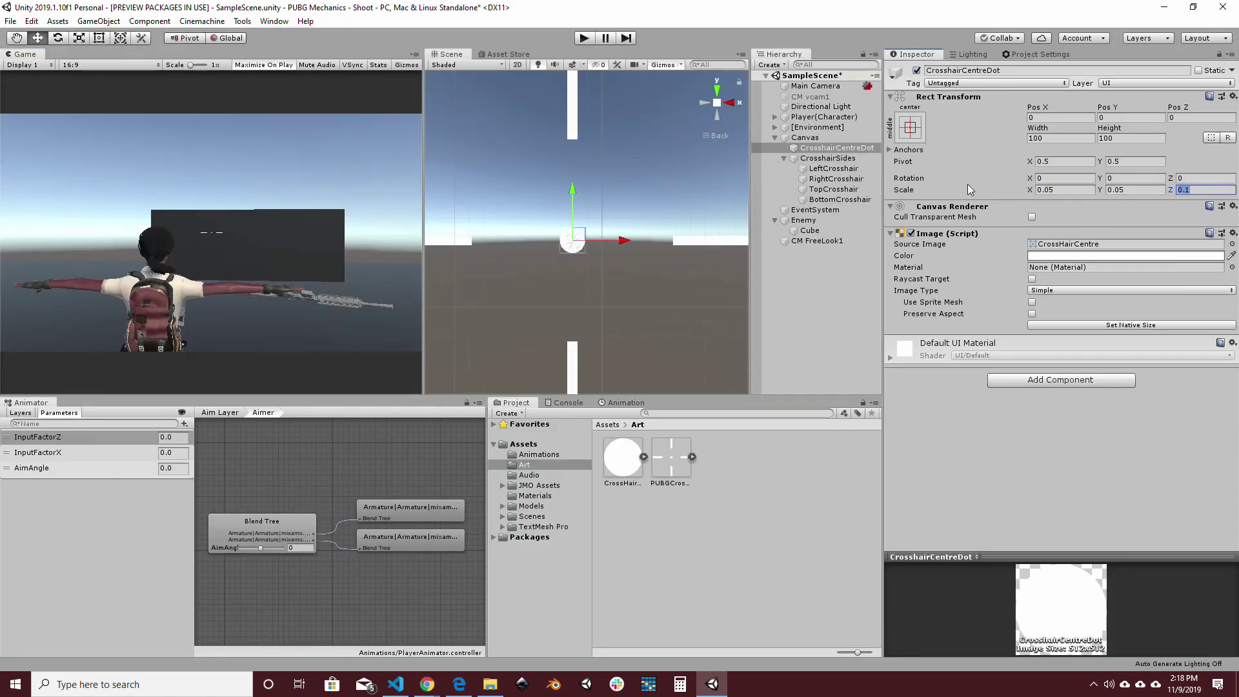
{"action": "left_click", "coordinate": [1036, 189]}
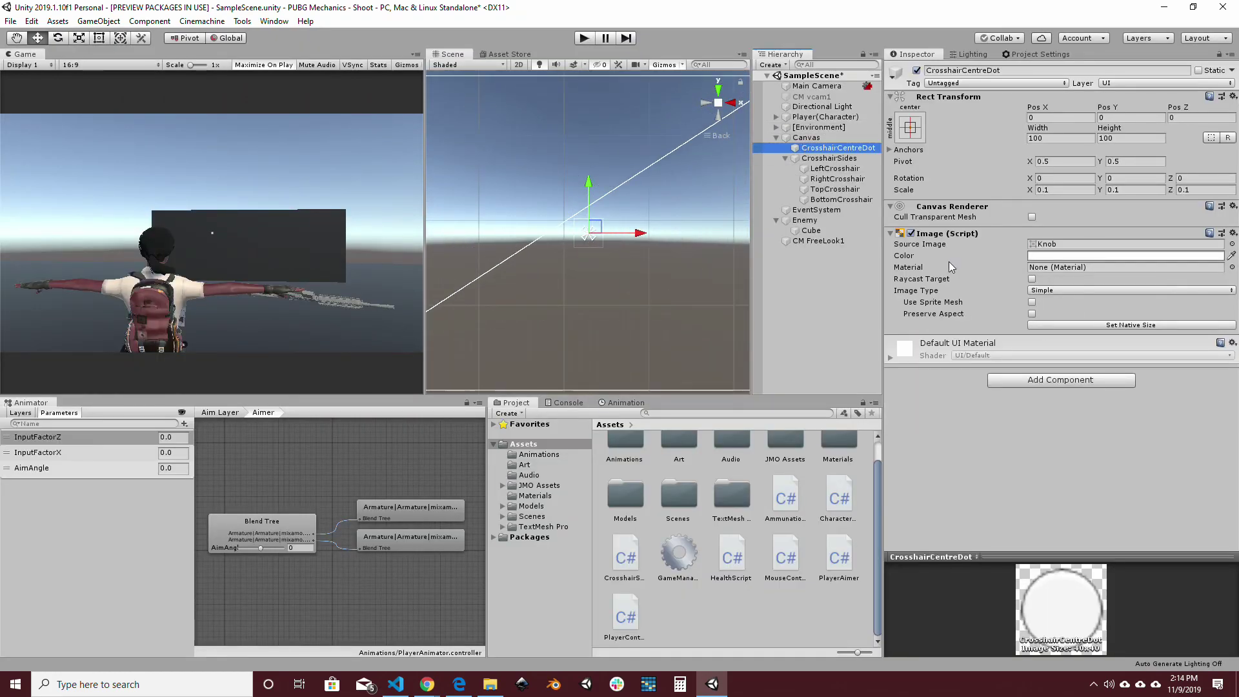
Check the sprite choices for CrosshairCentreDot's source image, and remove the Image component from CrosshairSides
{"action": "left_click", "coordinate": [1232, 244]}
{"action": "left_click", "coordinate": [982, 211]}
{"action": "left_click", "coordinate": [829, 158]}
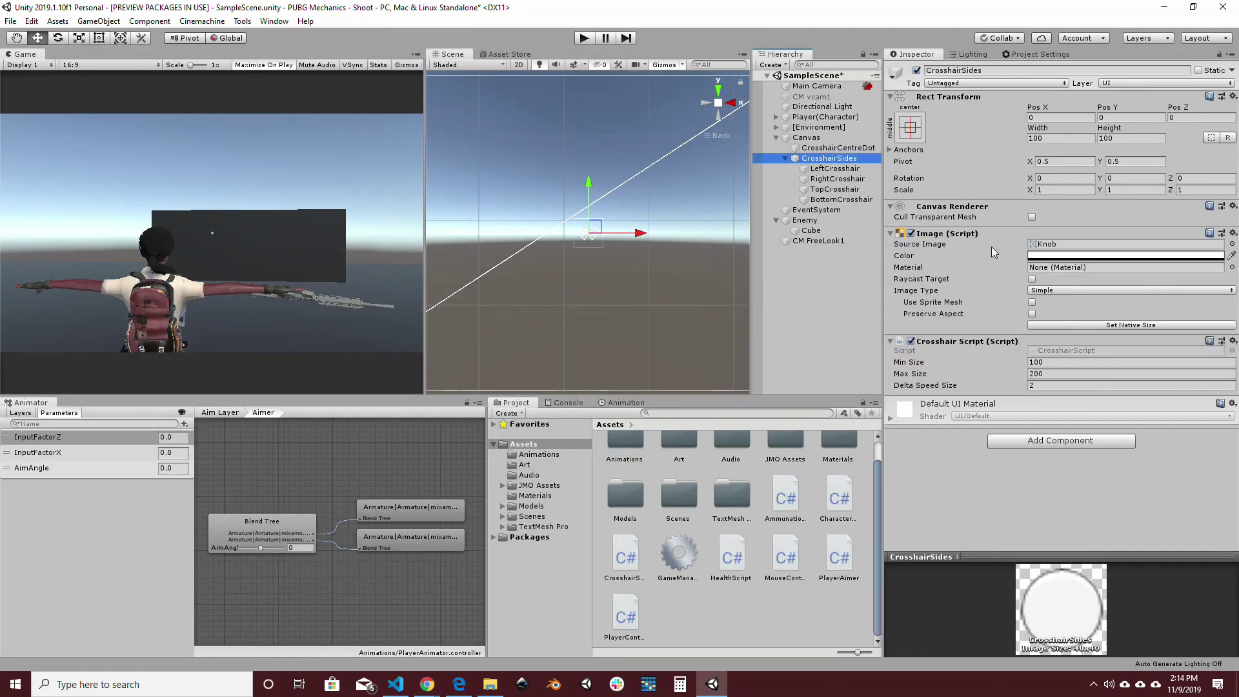
{"action": "left_click", "coordinate": [1233, 233]}
{"action": "left_click", "coordinate": [1130, 267]}
Check the anchor presets of RightCrosshair, TopCrosshair and BottomCrosshair against their matching edges
{"action": "left_click", "coordinate": [837, 179]}
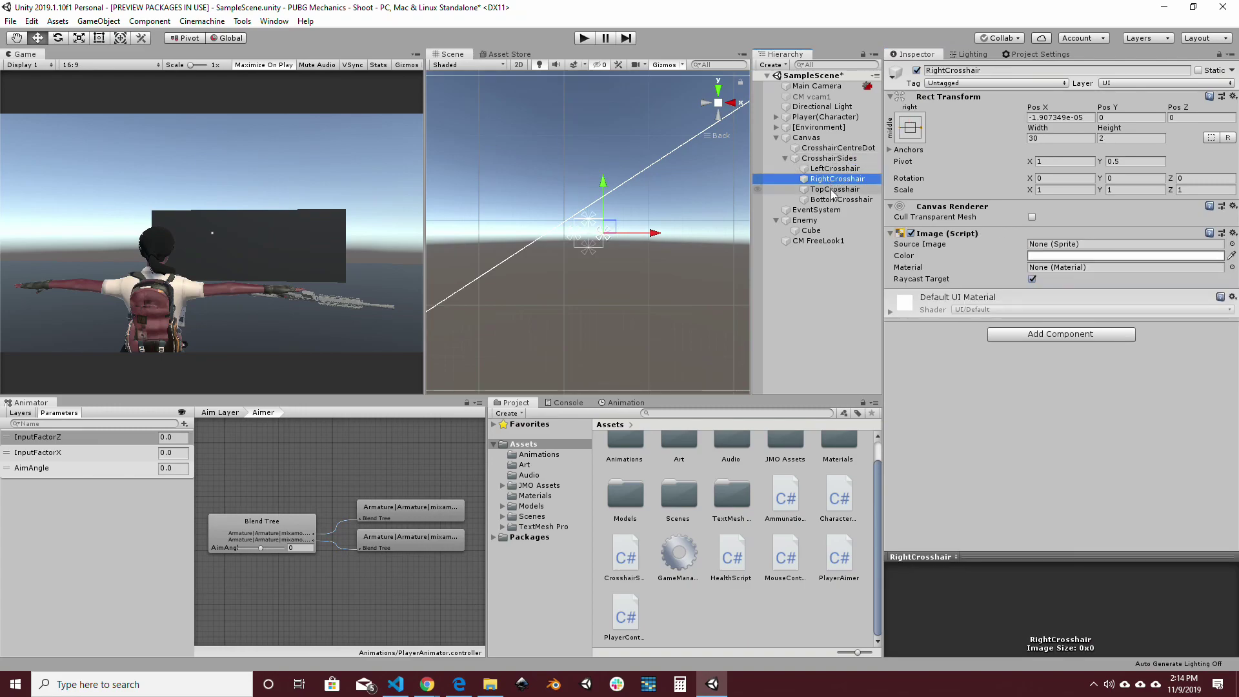
{"action": "left_click", "coordinate": [910, 127]}
{"action": "left_click", "coordinate": [834, 189]}
{"action": "left_click", "coordinate": [910, 127]}
{"action": "left_click", "coordinate": [849, 202]}
{"action": "left_click", "coordinate": [910, 127]}
{"action": "left_click", "coordinate": [852, 313]}
Set BottomCrosshair's pivot to X 0.5, Y 0, and review the top and right lines and their CrosshairSides parent
{"action": "left_click", "coordinate": [1049, 160]}
{"action": "key", "text": "Tab"}
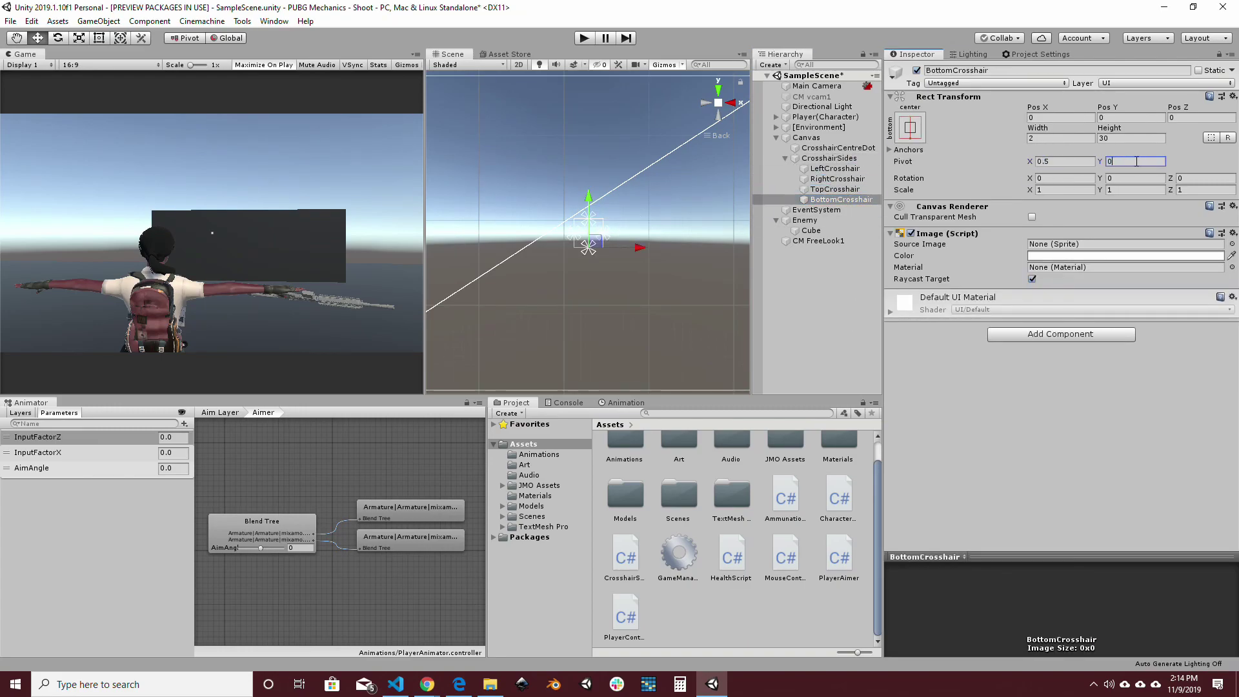
{"action": "left_click", "coordinate": [833, 191]}
{"action": "left_click", "coordinate": [833, 179]}
{"action": "scroll", "coordinate": [588, 232], "scroll_direction": "up", "scroll_amount": 8}
{"action": "left_click", "coordinate": [829, 159]}
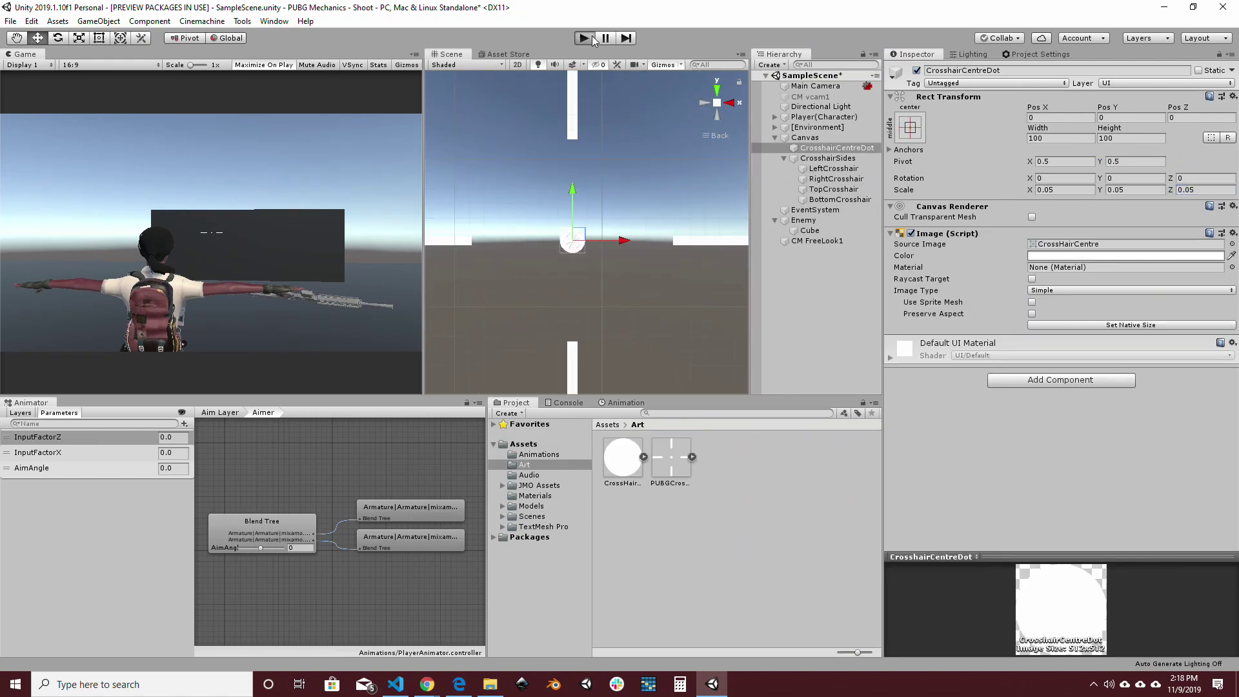
Play the scene and fire while aiming around to test the crosshair with its new centre dot, and stop playing
{"action": "left_click", "coordinate": [593, 39]}
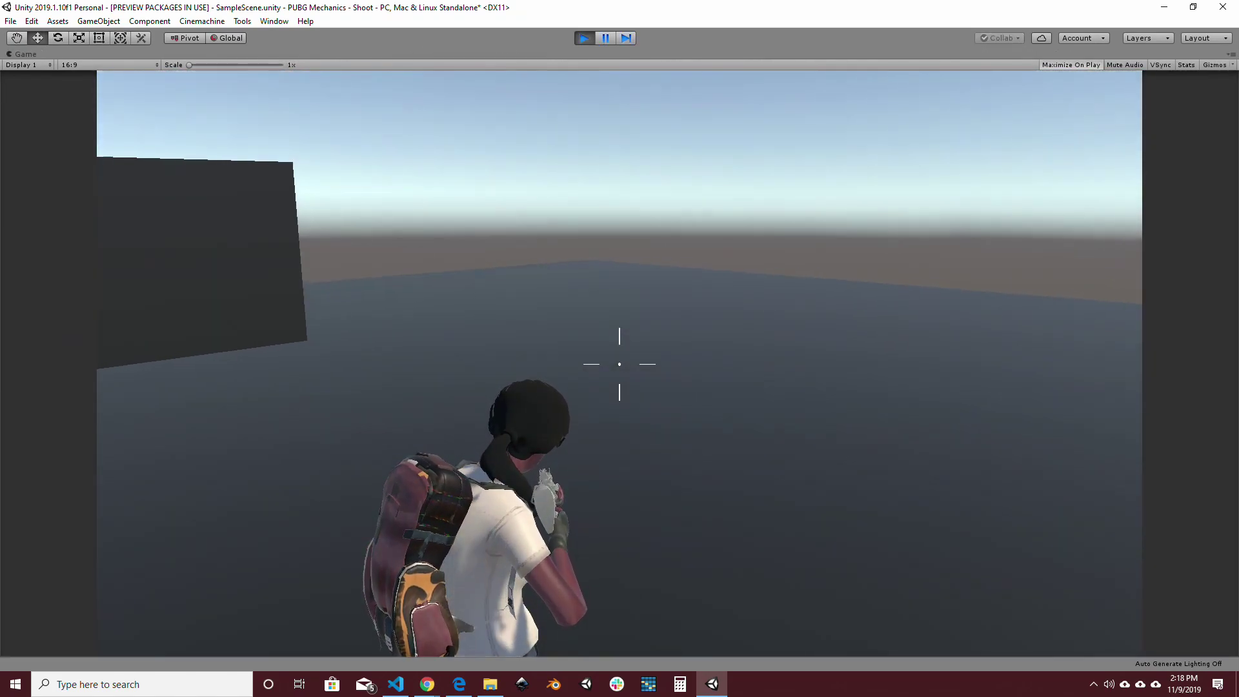
{"action": "left_click", "coordinate": [619, 364]}
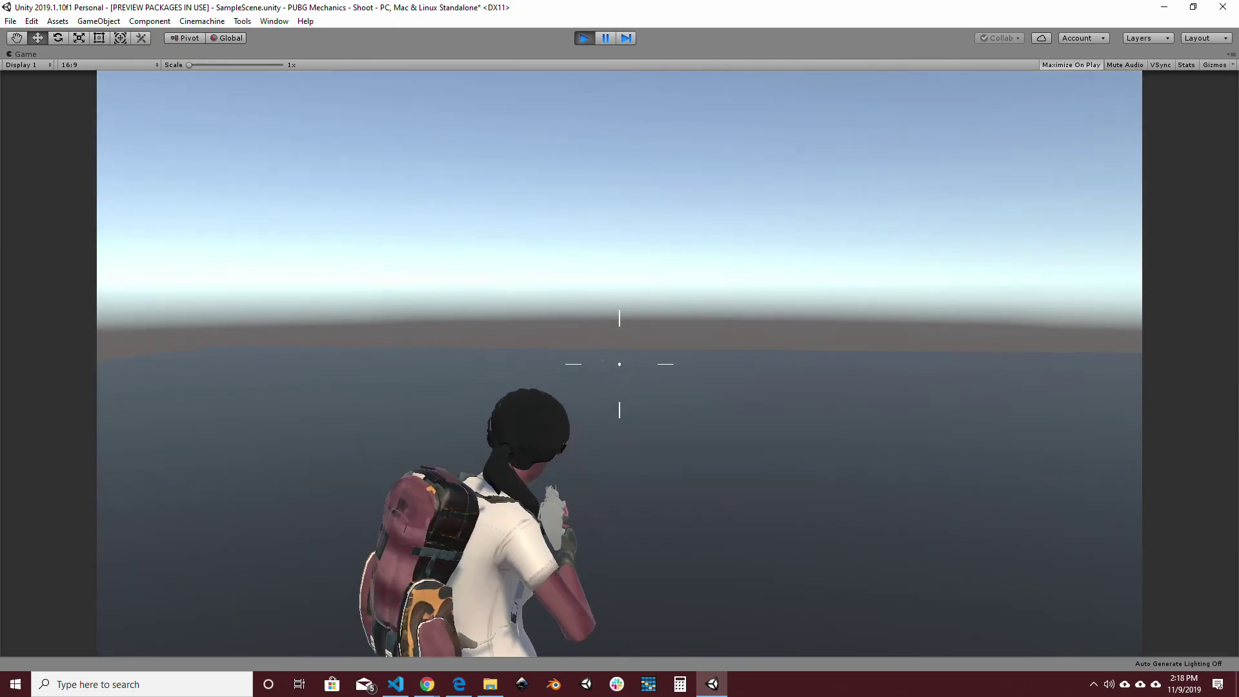
{"action": "left_click", "coordinate": [620, 364]}
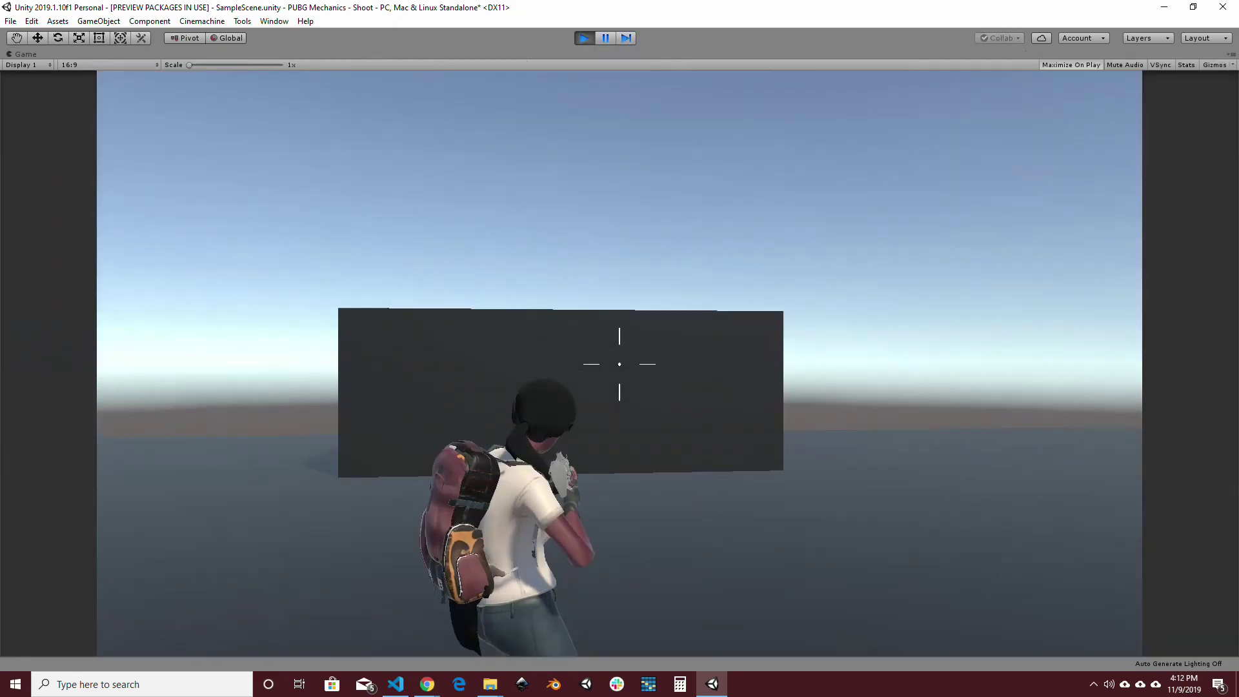
{"action": "left_click", "coordinate": [620, 365]}
{"action": "key", "text": "ctrl+p"}
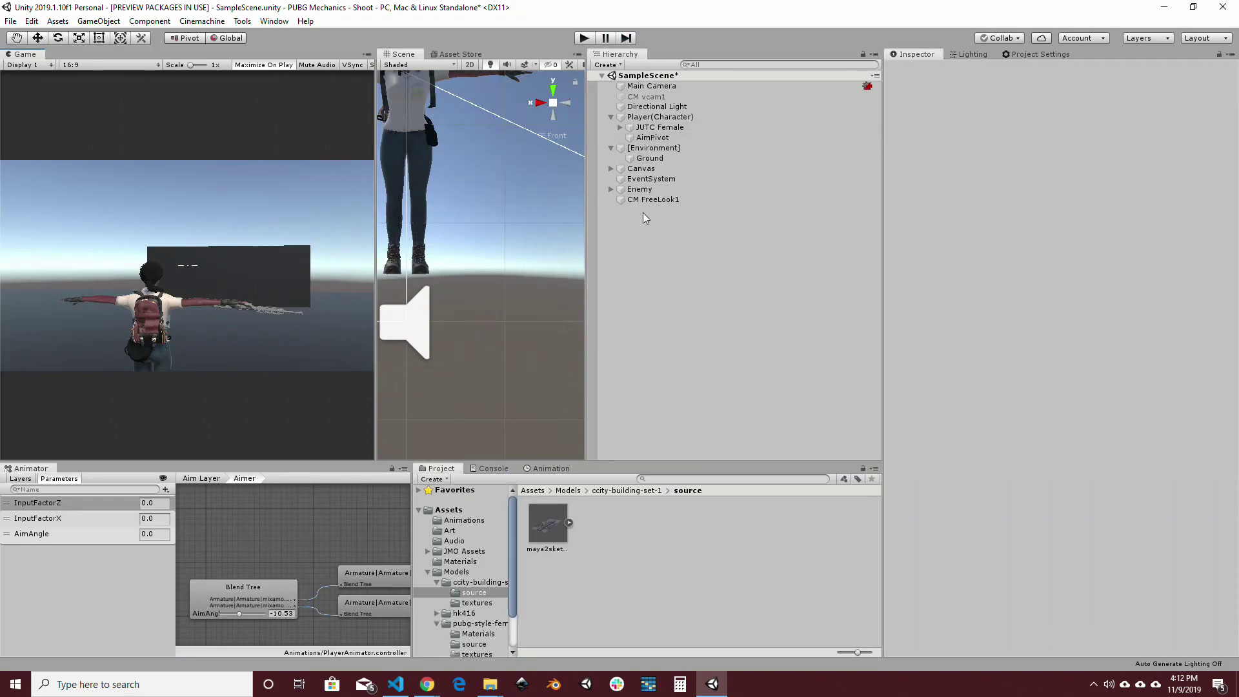
Deactivate the Enemy object and the Ground object inside [Environment]
{"action": "left_click", "coordinate": [642, 189]}
{"action": "left_click", "coordinate": [916, 70]}
{"action": "left_click", "coordinate": [671, 149]}
{"action": "left_click", "coordinate": [659, 158]}
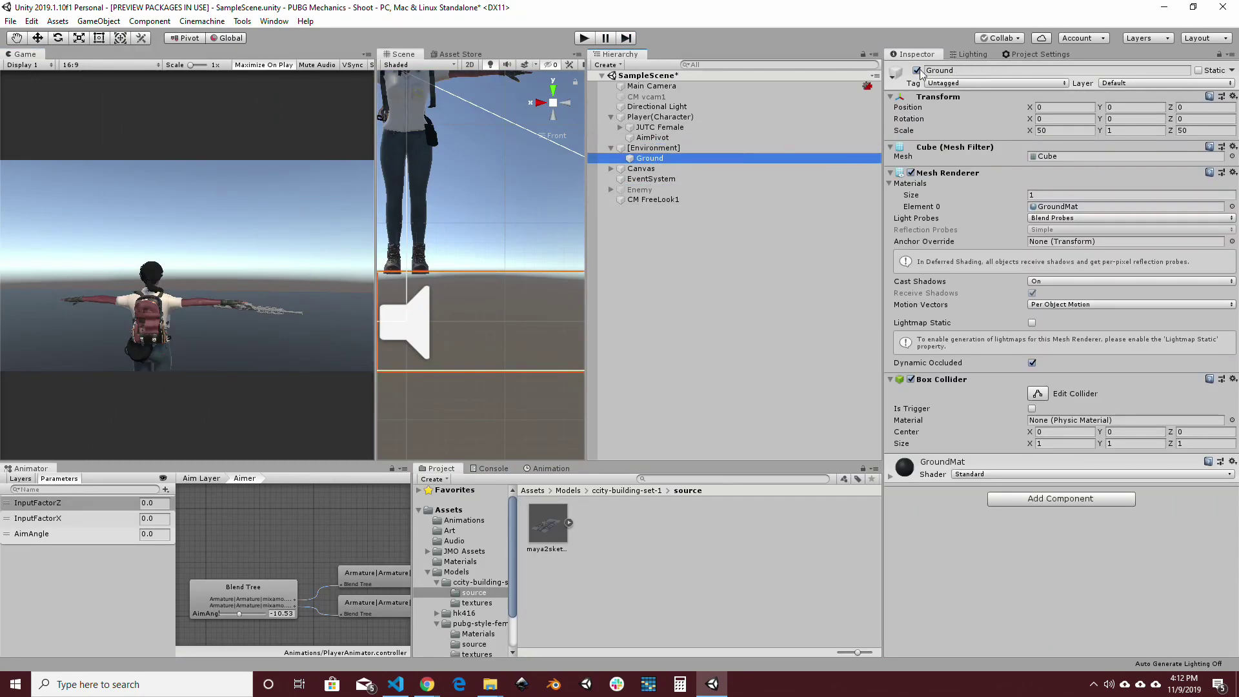
{"action": "left_click", "coordinate": [917, 70]}
Add the maya2sketchfab city model to the scene at position 0, 0.27, 170 and place it under [Environment]
{"action": "left_click_drag", "start_coordinate": [547, 523], "coordinate": [722, 298]}
{"action": "left_click", "coordinate": [1233, 109]}
{"action": "left_click", "coordinate": [1162, 200]}
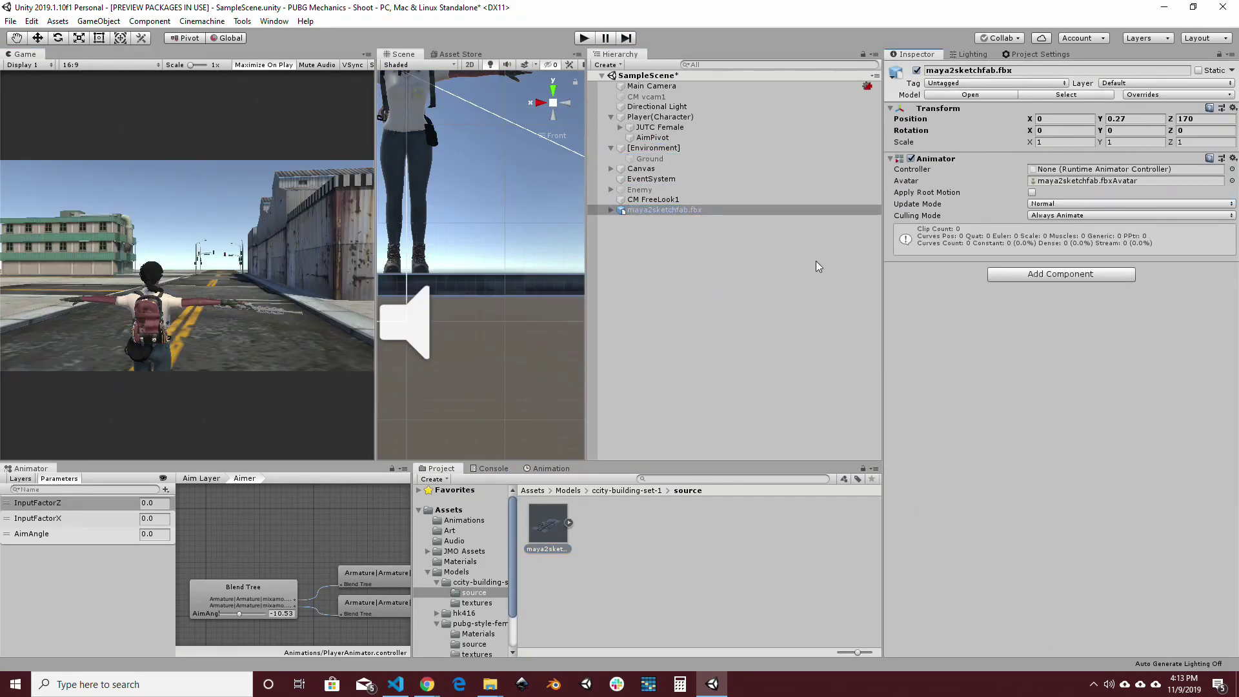
{"action": "mouse_move", "coordinate": [614, 214]}
{"action": "left_mouse_down"}
{"action": "mouse_move", "coordinate": [635, 210]}
{"action": "mouse_move", "coordinate": [653, 148]}
{"action": "left_mouse_up"}
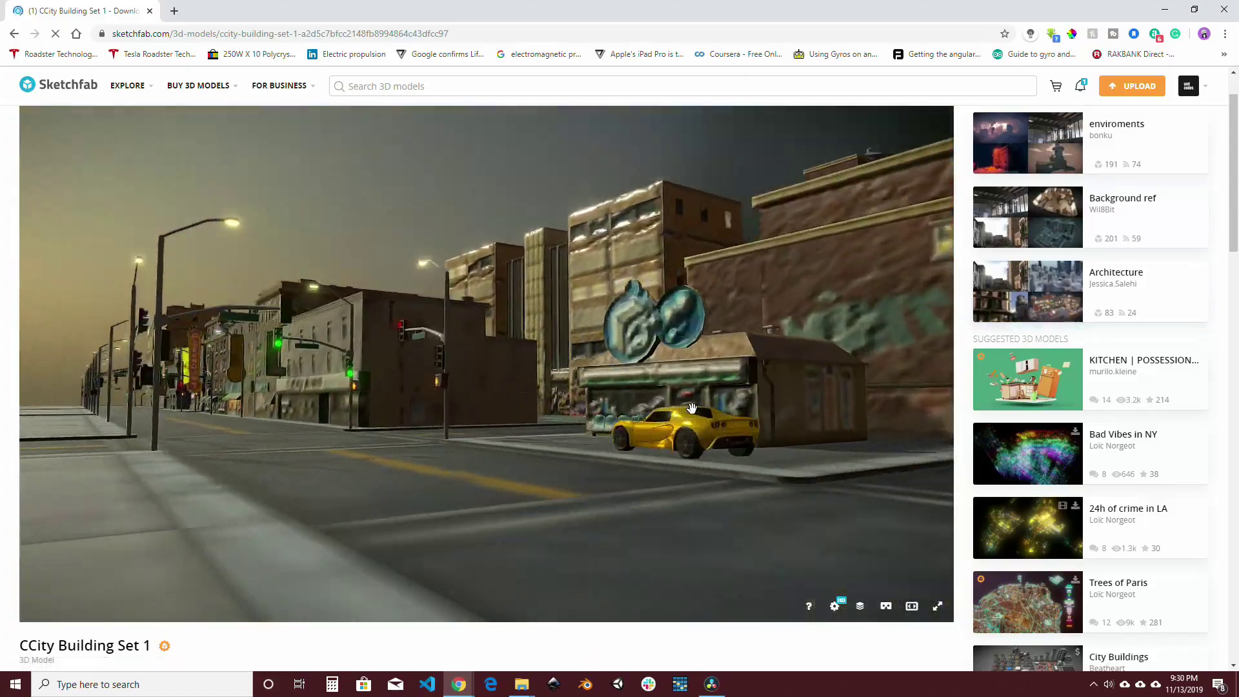
Switch to Sketchfab and examine the CCity Building Set 1 model and the details on its page
{"action": "mouse_move", "coordinate": [692, 408]}
{"action": "left_mouse_down"}
{"action": "mouse_move", "coordinate": [570, 432]}
{"action": "mouse_move", "coordinate": [697, 525]}
{"action": "mouse_move", "coordinate": [525, 506]}
{"action": "mouse_move", "coordinate": [686, 526]}
{"action": "mouse_move", "coordinate": [772, 590]}
{"action": "mouse_move", "coordinate": [841, 528]}
{"action": "left_mouse_up"}
{"action": "scroll", "coordinate": [697, 525], "scroll_direction": "down", "scroll_amount": 3}
{"action": "scroll", "coordinate": [841, 529], "scroll_direction": "down", "scroll_amount": 2}
{"action": "scroll", "coordinate": [1108, 372], "scroll_direction": "down", "scroll_amount": 3}
{"action": "left_click", "coordinate": [71, 531]}
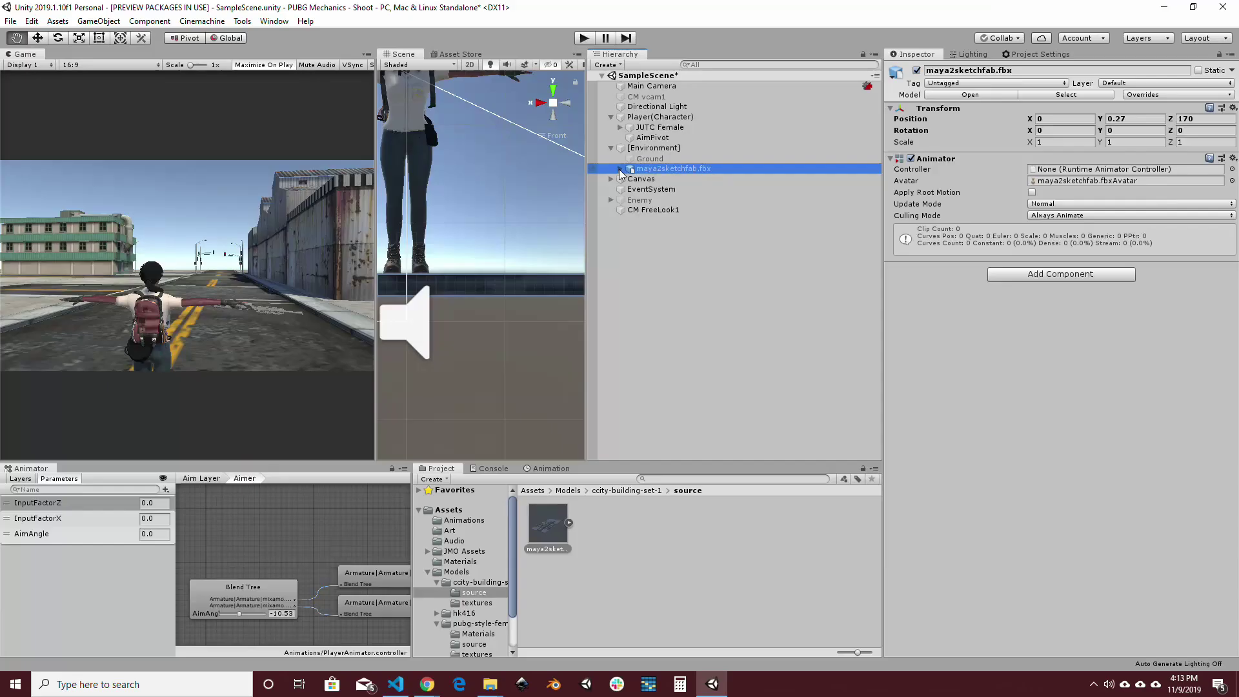
Move the city model out of [Environment] to the scene root and add a Box Collider to its BD_ConcreteBlock1 object
{"action": "left_click_drag", "start_coordinate": [619, 170], "coordinate": [613, 215]}
{"action": "left_click", "coordinate": [611, 211], "text": "alt"}
{"action": "left_click", "coordinate": [636, 220]}
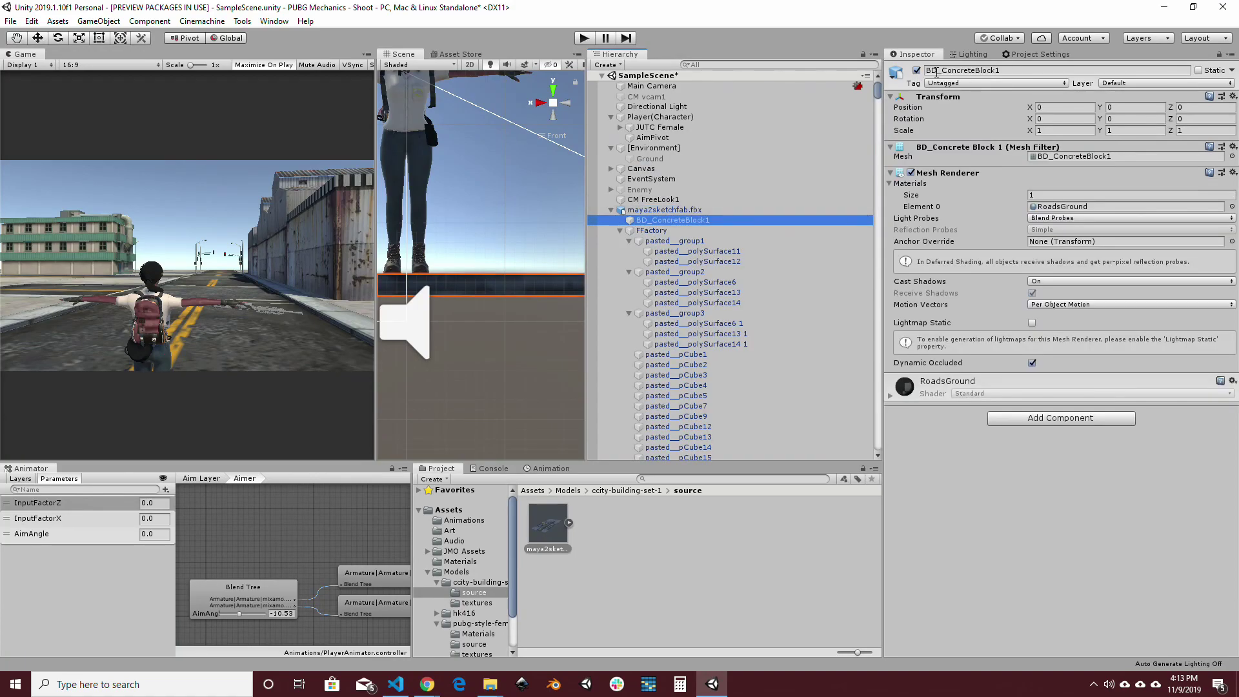
{"action": "left_click", "coordinate": [916, 71]}
{"action": "left_click", "coordinate": [916, 70]}
{"action": "left_click", "coordinate": [1008, 424]}
{"action": "type", "text": "box"}
{"action": "key", "text": "Return"}
Play the scene to test moving, aiming and firing among the city buildings, and stop playing
{"action": "scroll", "coordinate": [452, 219], "scroll_direction": "down", "scroll_amount": 7}
{"action": "left_click_drag", "start_coordinate": [376, 211], "coordinate": [388, 303]}
{"action": "scroll", "coordinate": [387, 303], "scroll_direction": "down", "scroll_amount": 3}
{"action": "left_click_drag", "start_coordinate": [132, 284], "coordinate": [269, 284]}
{"action": "left_click", "coordinate": [427, 131]}
{"action": "key", "text": "ctrl+p"}
{"action": "left_click", "coordinate": [620, 364]}
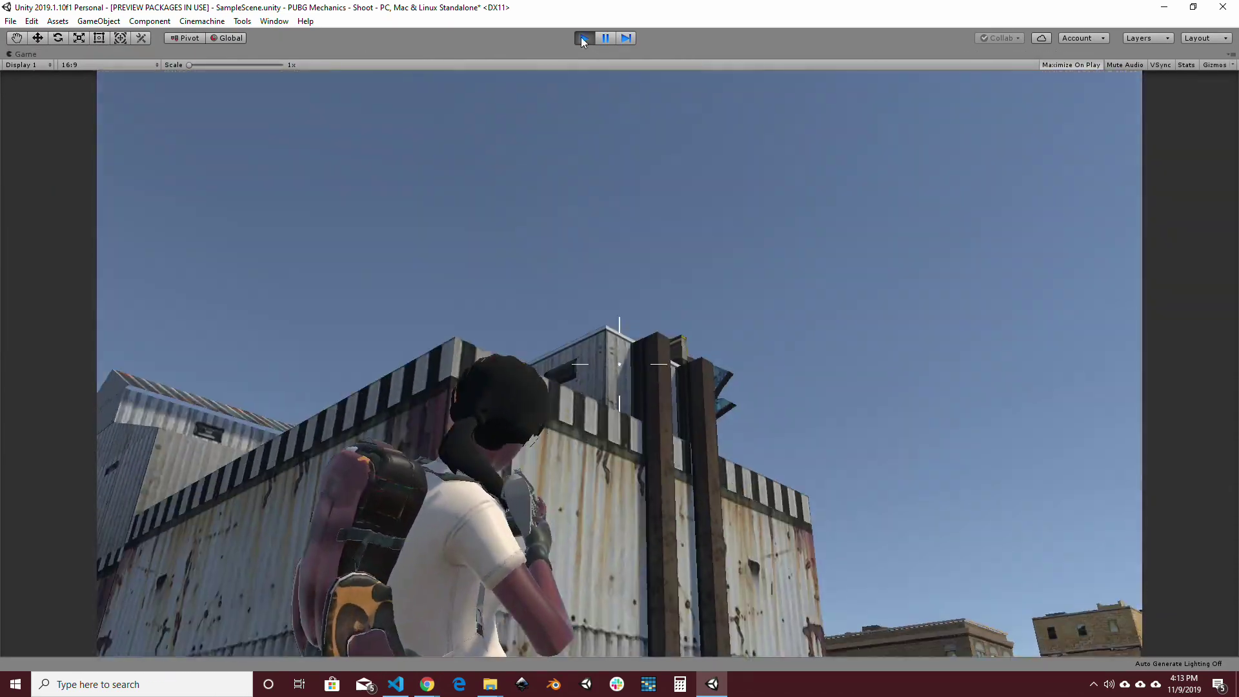
{"action": "left_click", "coordinate": [583, 38]}
Select the city model's remaining child objects down to the last one and search for the Mesh Collider component to add
{"action": "scroll", "coordinate": [661, 271], "scroll_direction": "down", "scroll_amount": 1}
{"action": "left_click", "coordinate": [661, 249]}
{"action": "left_click", "coordinate": [659, 260]}
{"action": "left_click_drag", "start_coordinate": [877, 91], "coordinate": [877, 452]}
{"action": "left_click", "coordinate": [839, 455], "text": "shift"}
{"action": "left_click", "coordinate": [1052, 165]}
{"action": "type", "text": "mesh"}
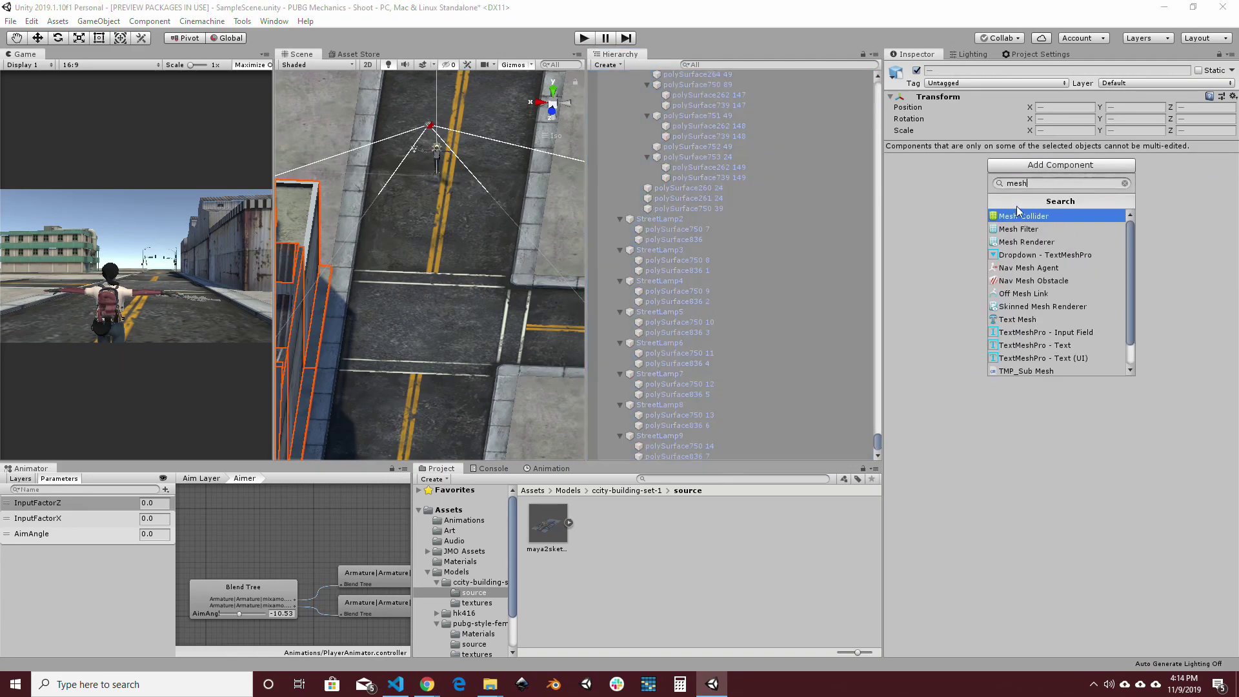